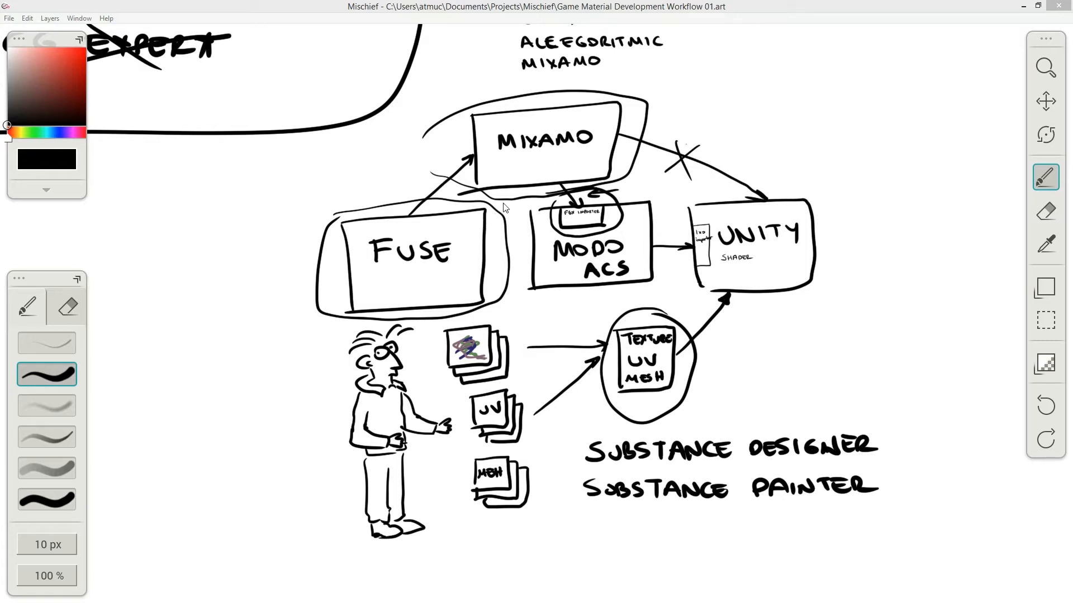
# Draw a thick black brush ellipse around the FUSE box in the workflow diagram
pyautogui.click(1045, 185)
pyautogui.moveTo(499, 232)
pyautogui.mouseDown()
pyautogui.moveTo(474, 199)
pyautogui.moveTo(345, 215)
pyautogui.mouseUp()
pyautogui.moveTo(311, 247)
pyautogui.mouseDown()
pyautogui.moveTo(427, 323)
pyautogui.moveTo(420, 201)
pyautogui.mouseUp()
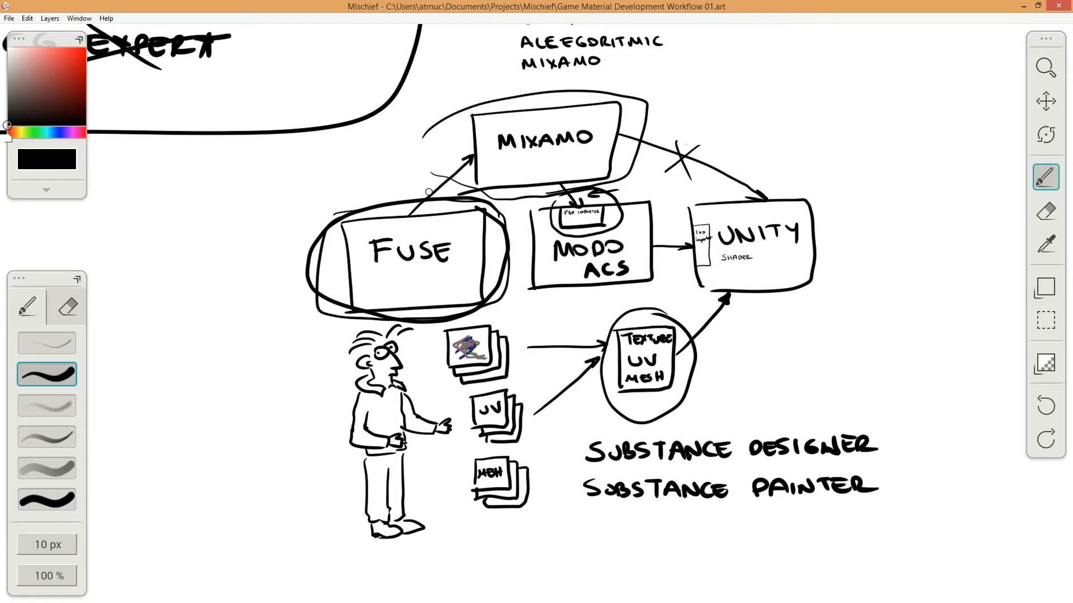
pyautogui.moveTo(439, 190)
pyautogui.mouseDown()
pyautogui.moveTo(414, 193)
pyautogui.moveTo(439, 203)
pyautogui.moveTo(474, 157)
pyautogui.moveTo(431, 185)
pyautogui.mouseUp()
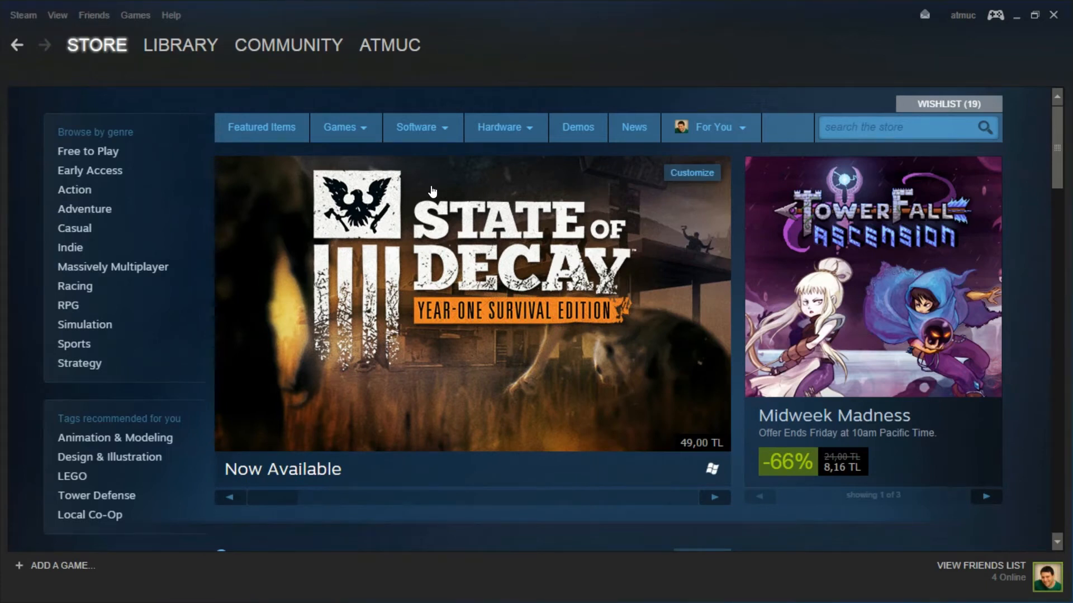
# Search the Steam store for "fuse" and open the product page of the full Fuse character creator
pyautogui.click(859, 126)
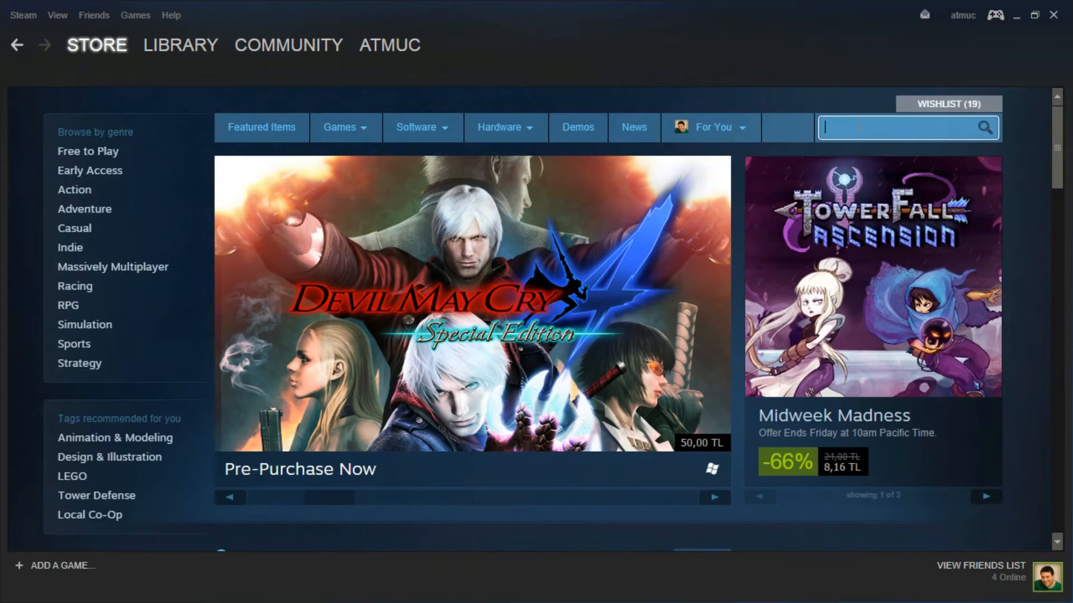
pyautogui.write('use')
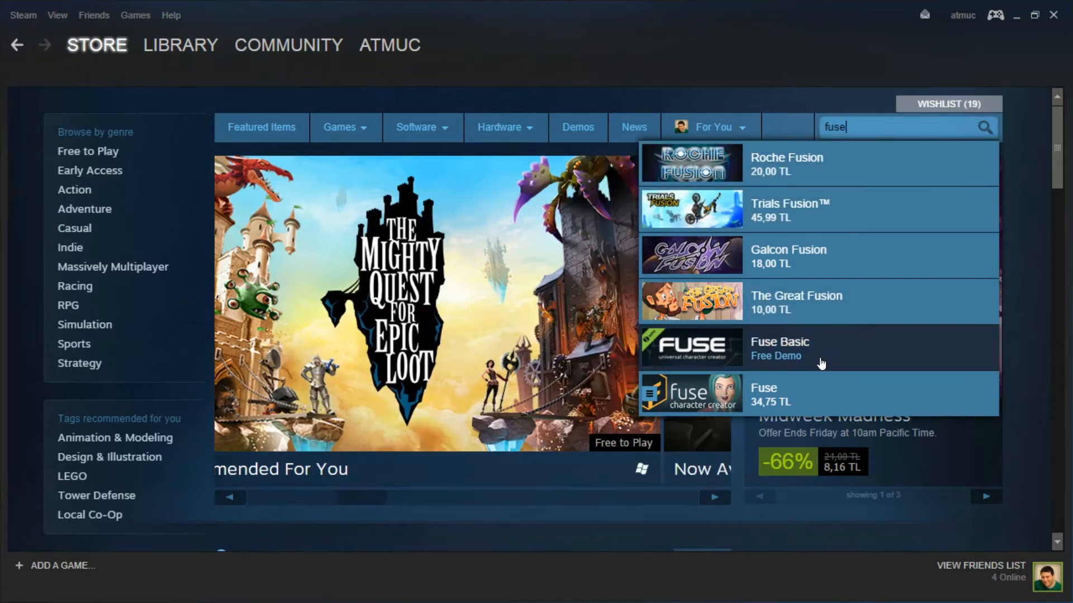
pyautogui.click(775, 401)
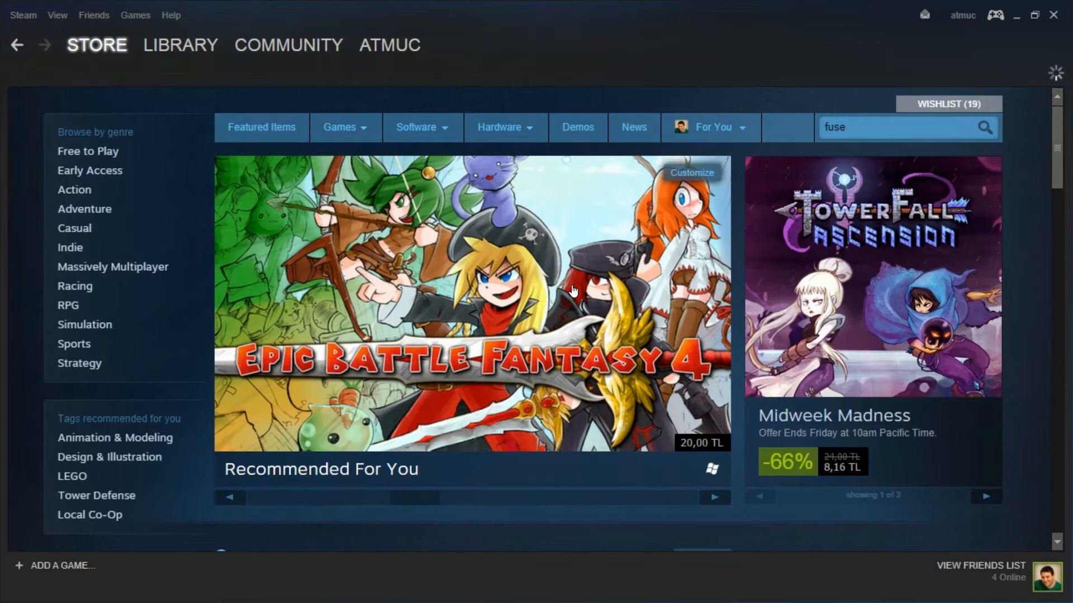
# Look over the Fuse store page down to its purchase offer and launch Fuse from the page
pyautogui.scroll(-2, 367, 354)
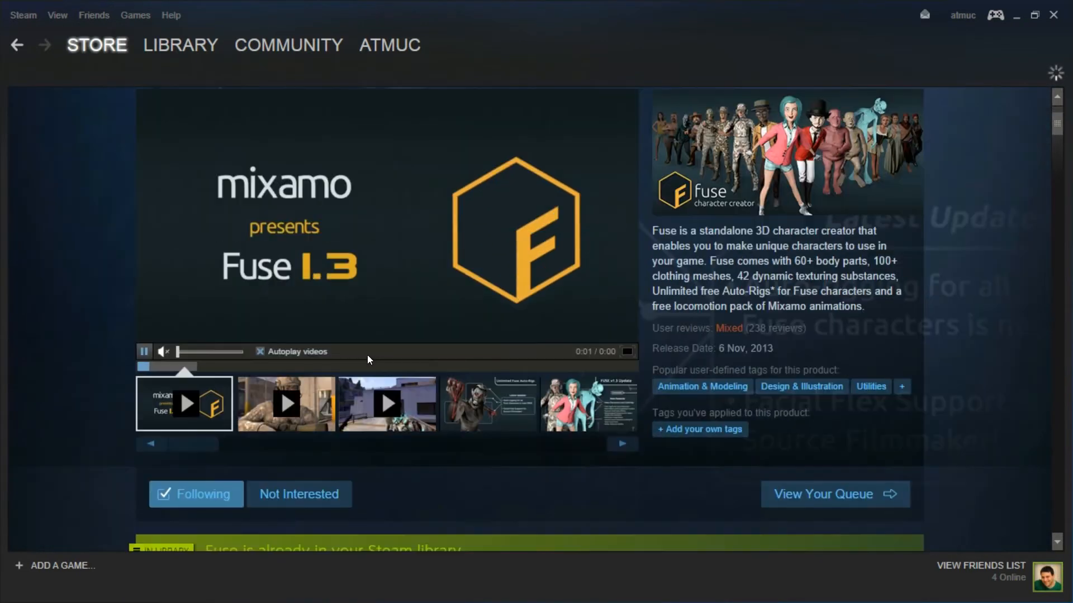
pyautogui.scroll(-5, 367, 355)
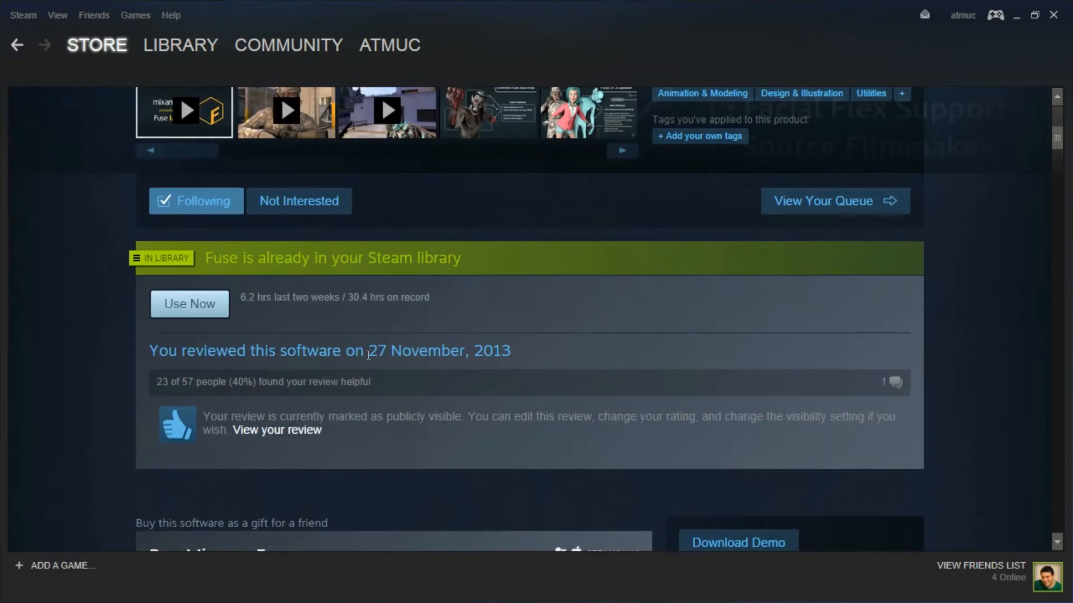
pyautogui.scroll(-4, 487, 313)
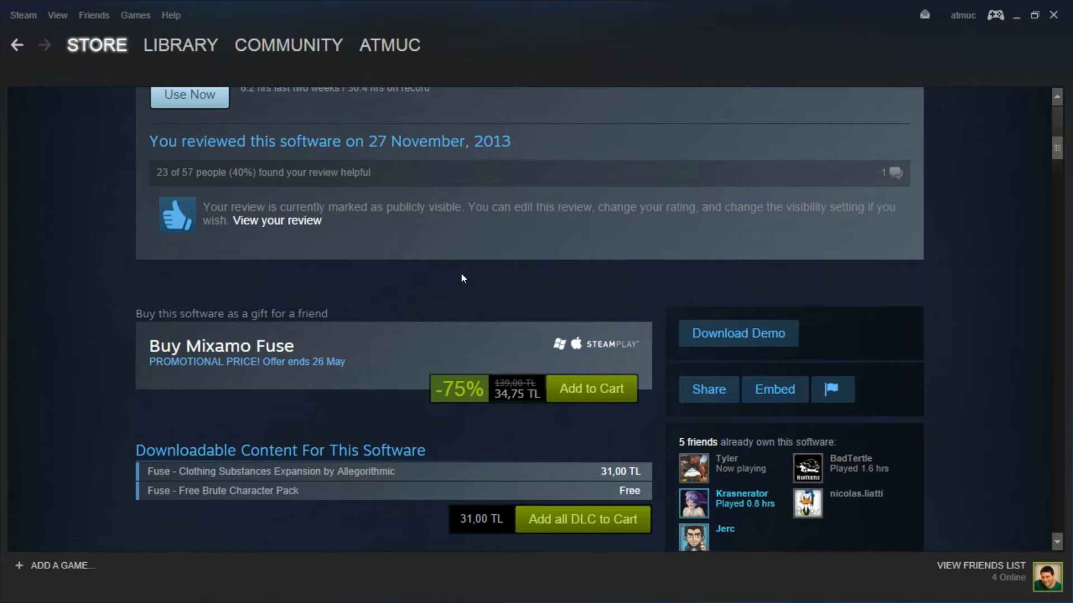
pyautogui.scroll(5, 461, 277)
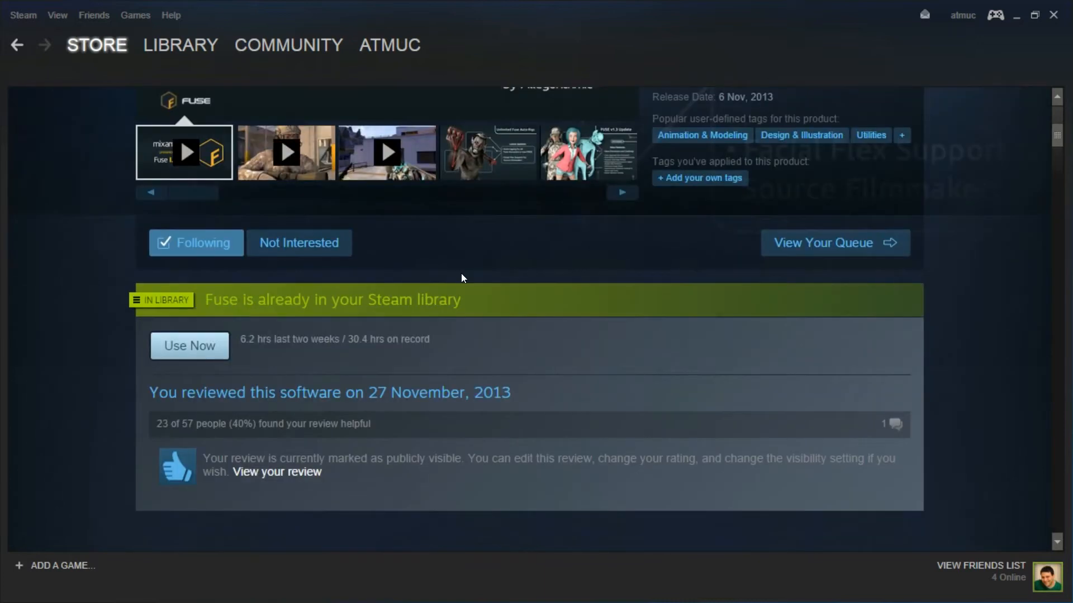
pyautogui.click(213, 350)
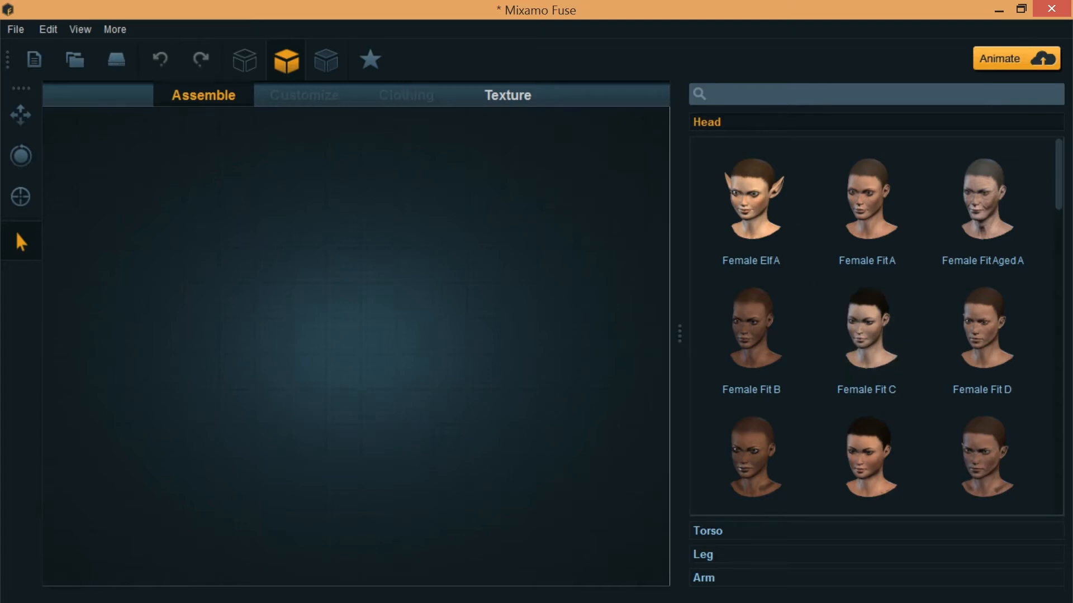
# Assemble a male character from a short-haired male head and the Male Fit A torso, legs and arms
pyautogui.moveTo(1059, 200); pyautogui.dragTo(1053, 352)
pyautogui.click(877, 333)
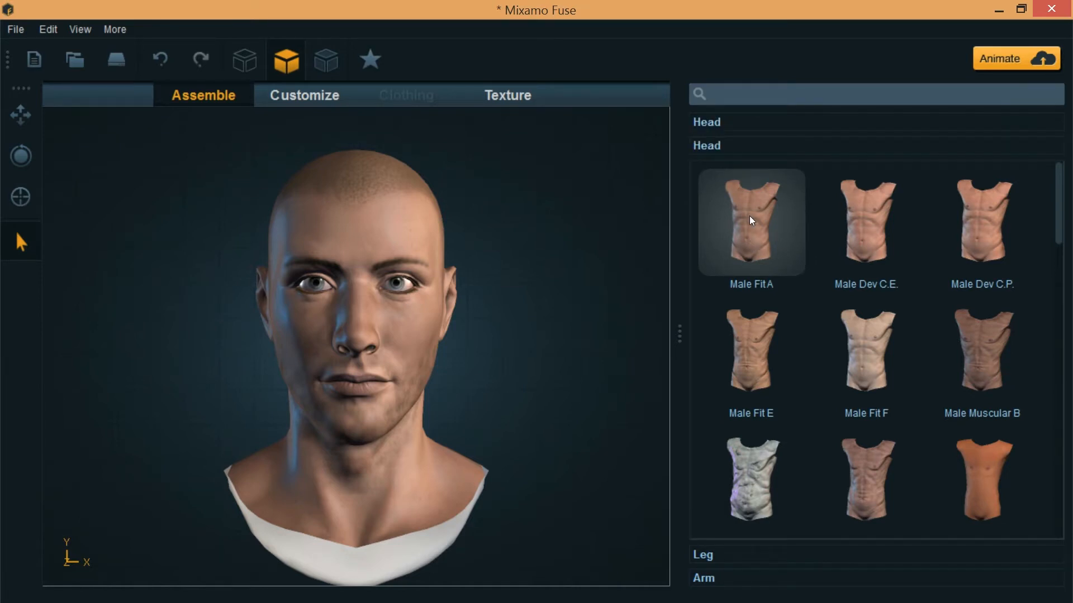
pyautogui.click(751, 220)
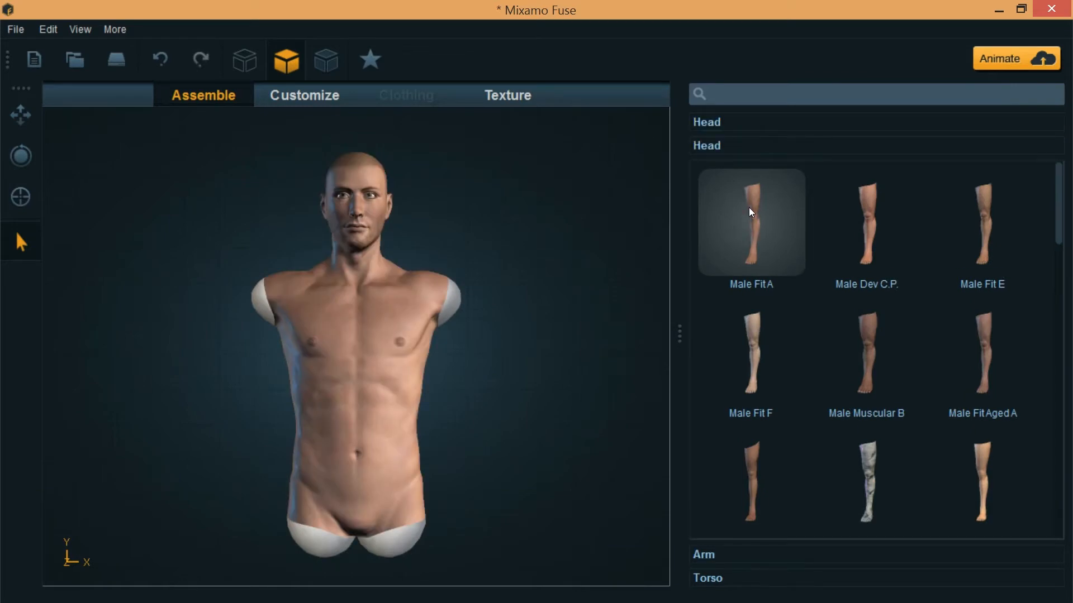
pyautogui.click(751, 212)
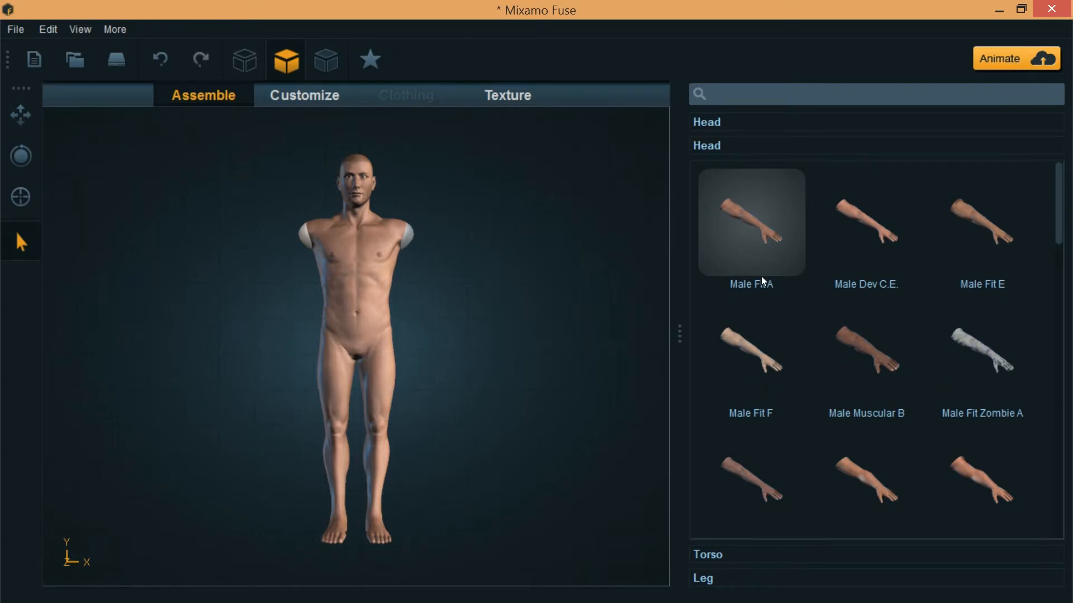
pyautogui.click(772, 296)
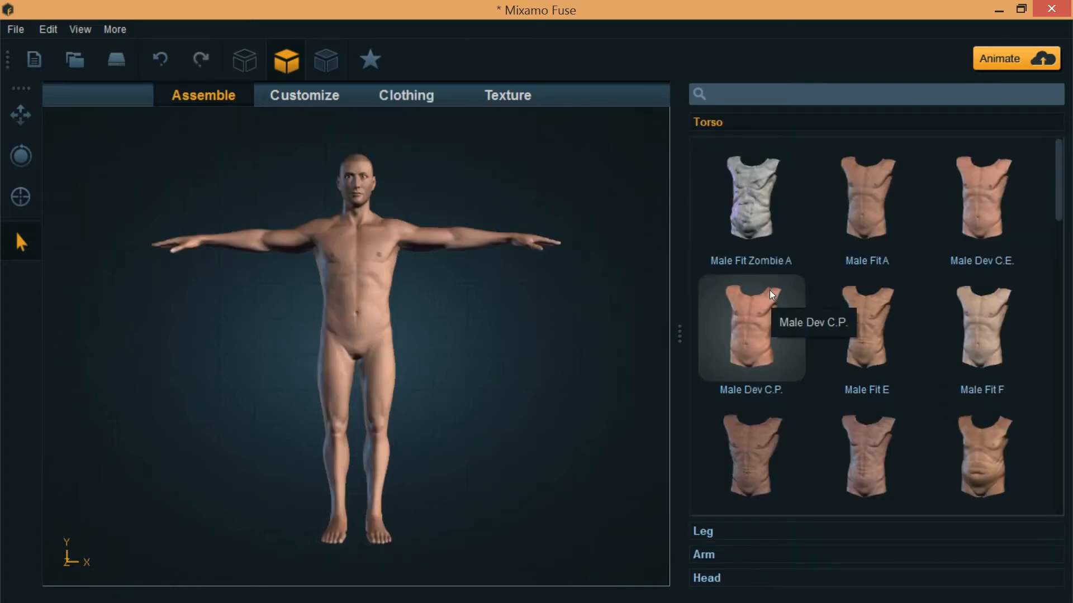
# Dress the character in the red Crew Neck T-Shirt from the clothing tops
pyautogui.moveTo(488, 328); pyautogui.dragTo(443, 311)
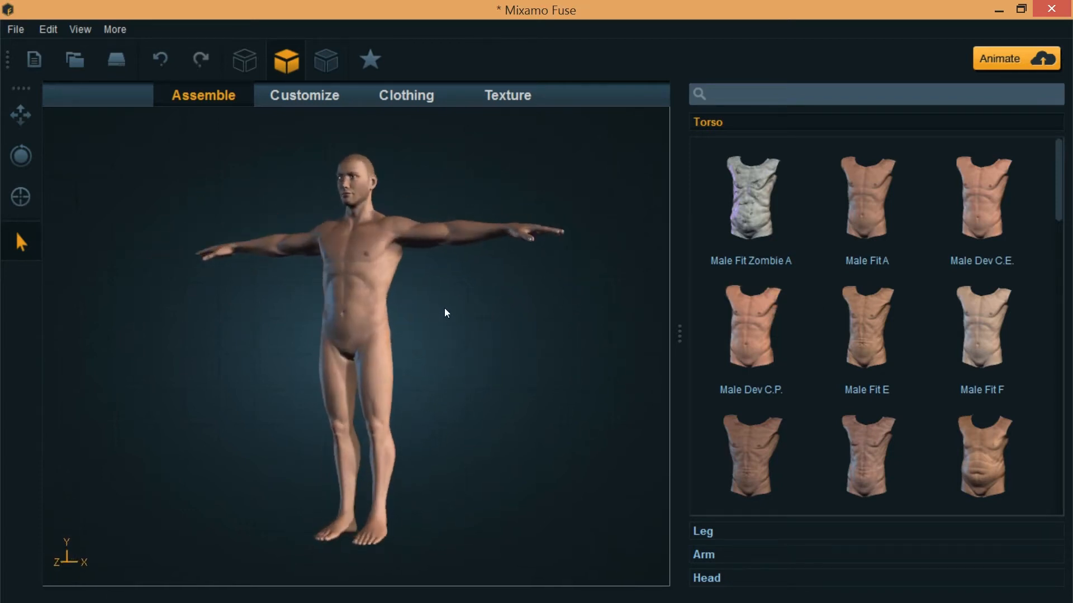
pyautogui.click(425, 96)
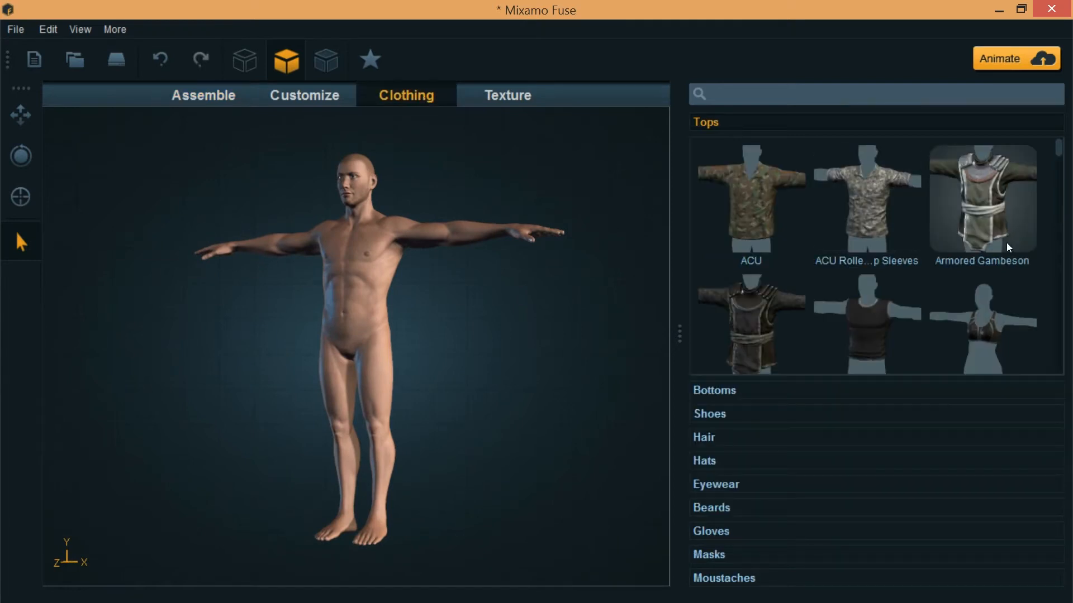
pyautogui.scroll(-1, 1008, 243)
pyautogui.scroll(-3, 1008, 247)
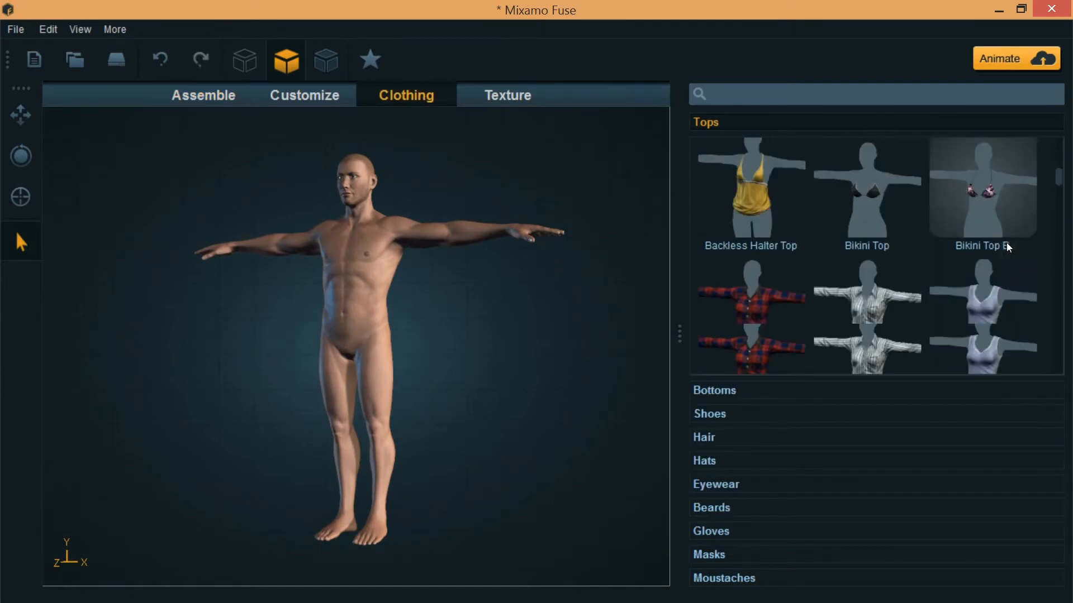
pyautogui.scroll(-3, 1009, 247)
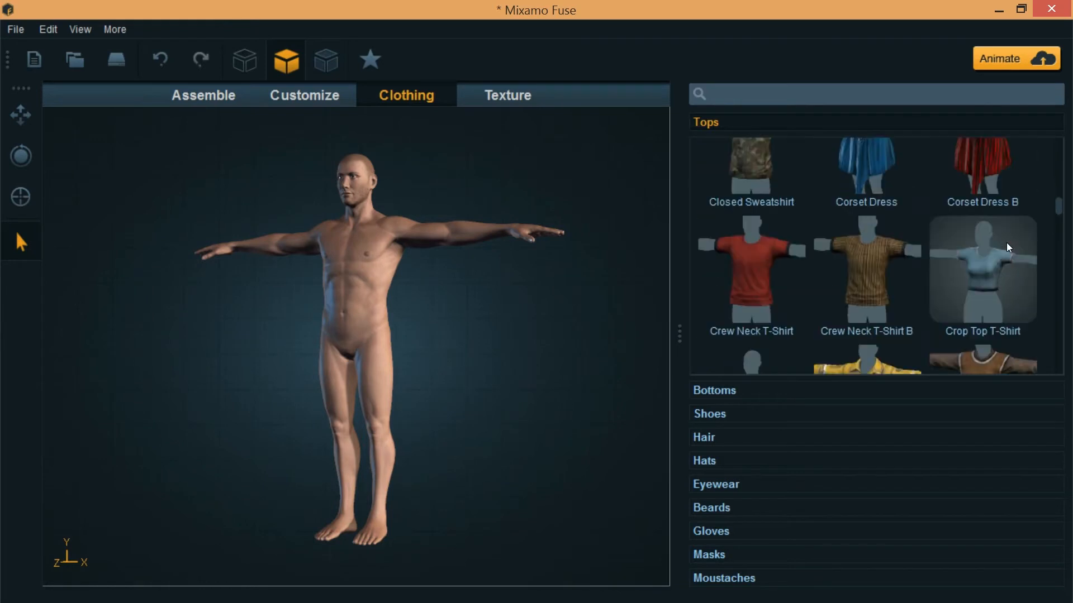
pyautogui.click(760, 284)
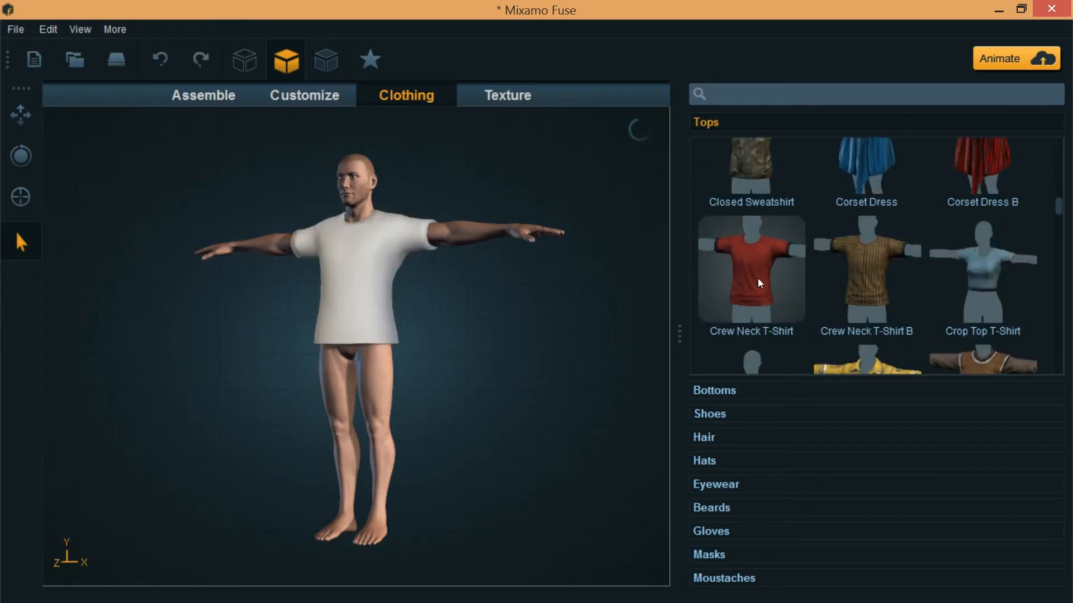
# Add the Jeans B trousers and the blue athletic shoes with white stripes to the character
pyautogui.click(741, 395)
pyautogui.scroll(-3, 889, 248)
pyautogui.scroll(-5, 890, 252)
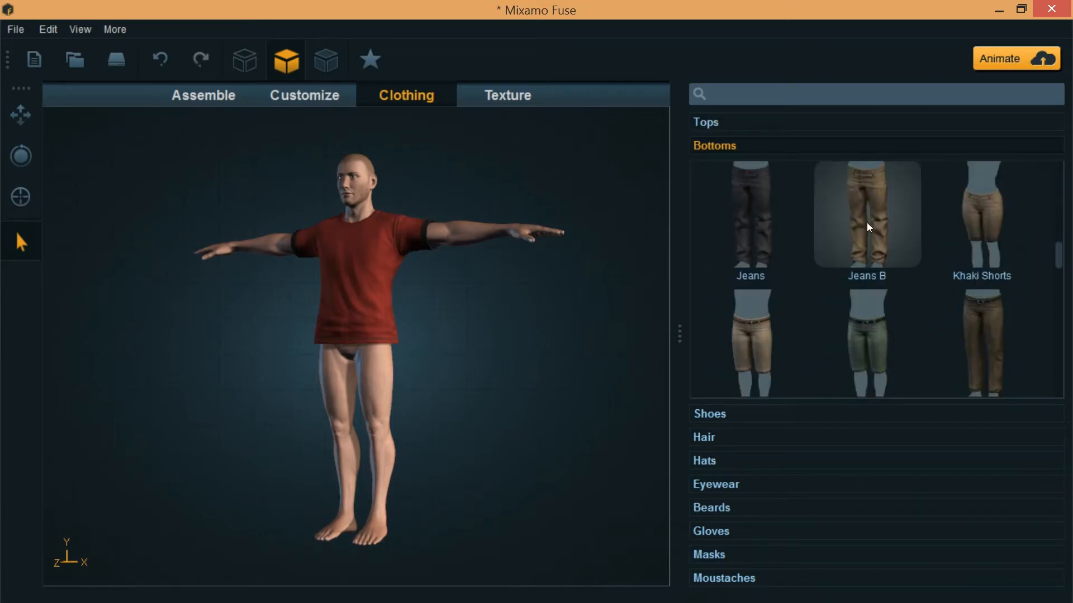
pyautogui.click(868, 226)
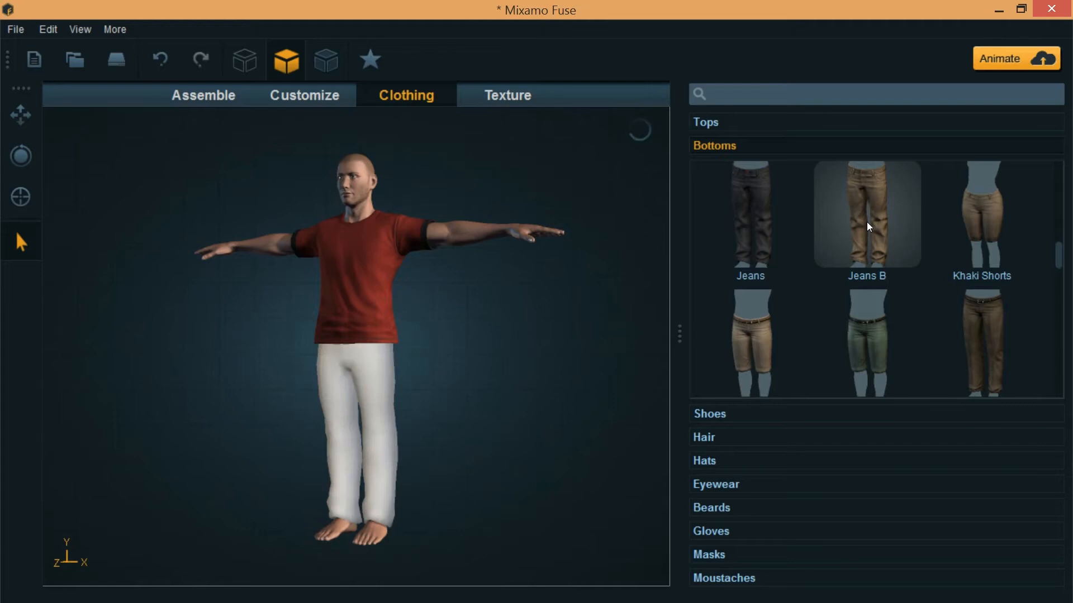
pyautogui.click(727, 415)
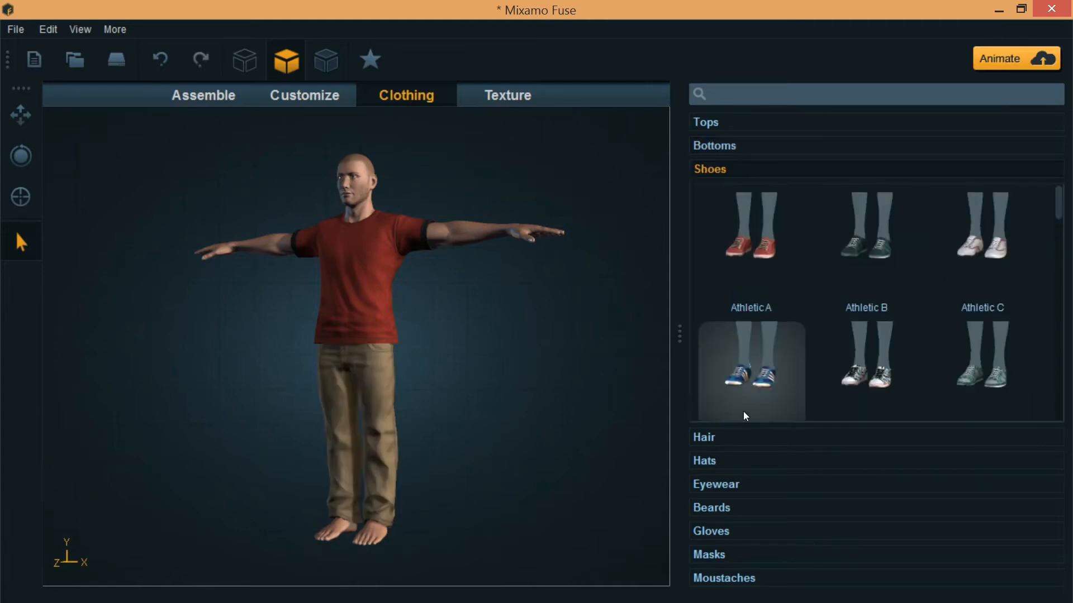
pyautogui.click(768, 382)
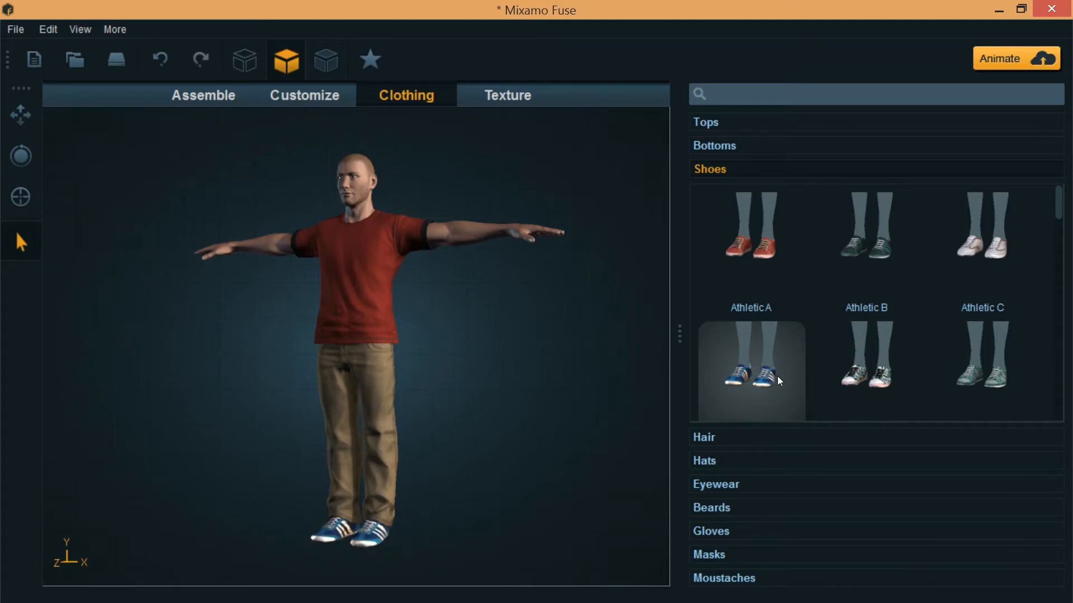
# Show the available hair styles and examine the character's head and shoulders up close
pyautogui.click(706, 438)
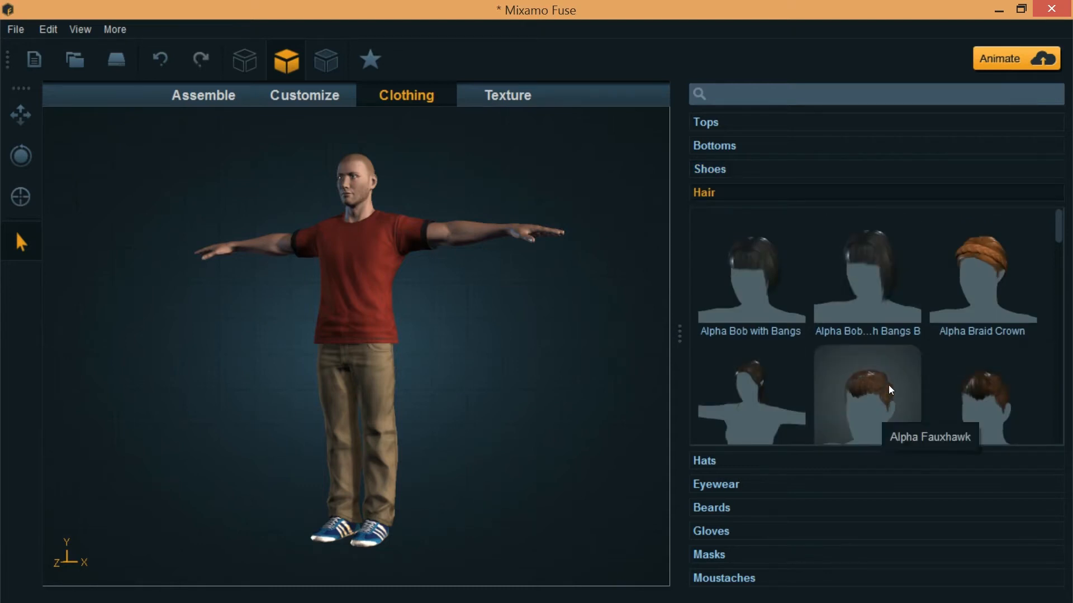
pyautogui.moveTo(424, 202); pyautogui.dragTo(423, 244, button='middle')
pyautogui.scroll(3, 380, 206)
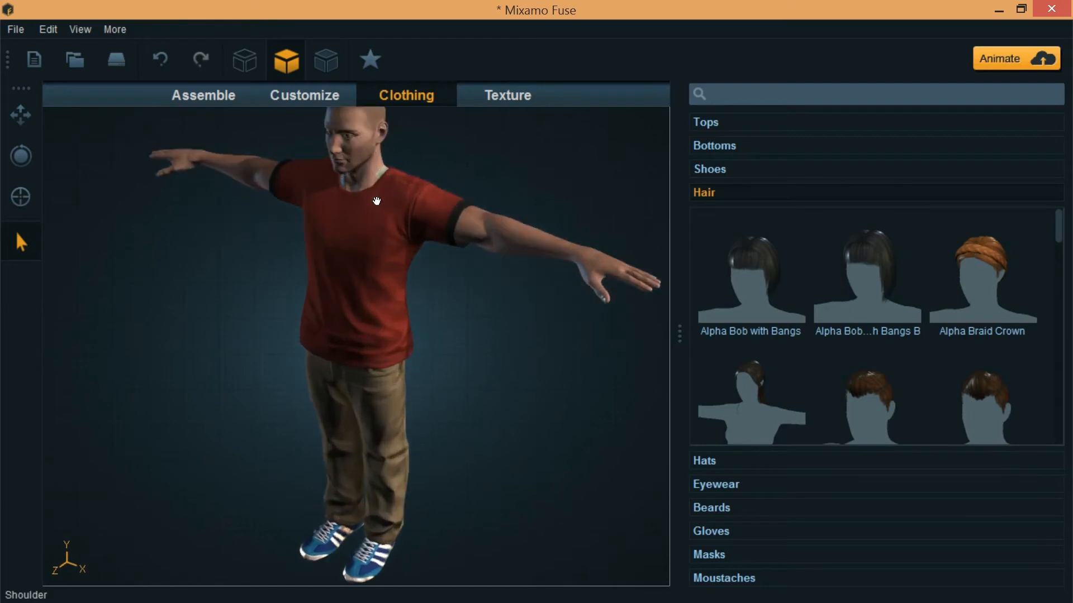
pyautogui.moveTo(415, 149); pyautogui.dragTo(419, 244, button='middle')
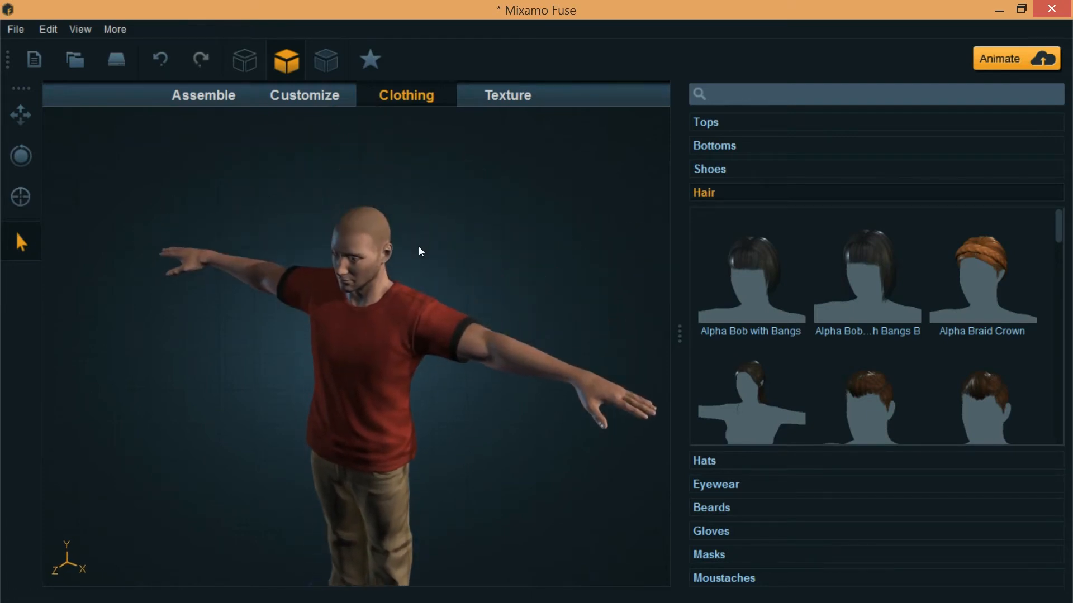
pyautogui.scroll(3, 409, 250)
pyautogui.scroll(3, 406, 255)
pyautogui.moveTo(550, 181); pyautogui.dragTo(452, 284, button='middle')
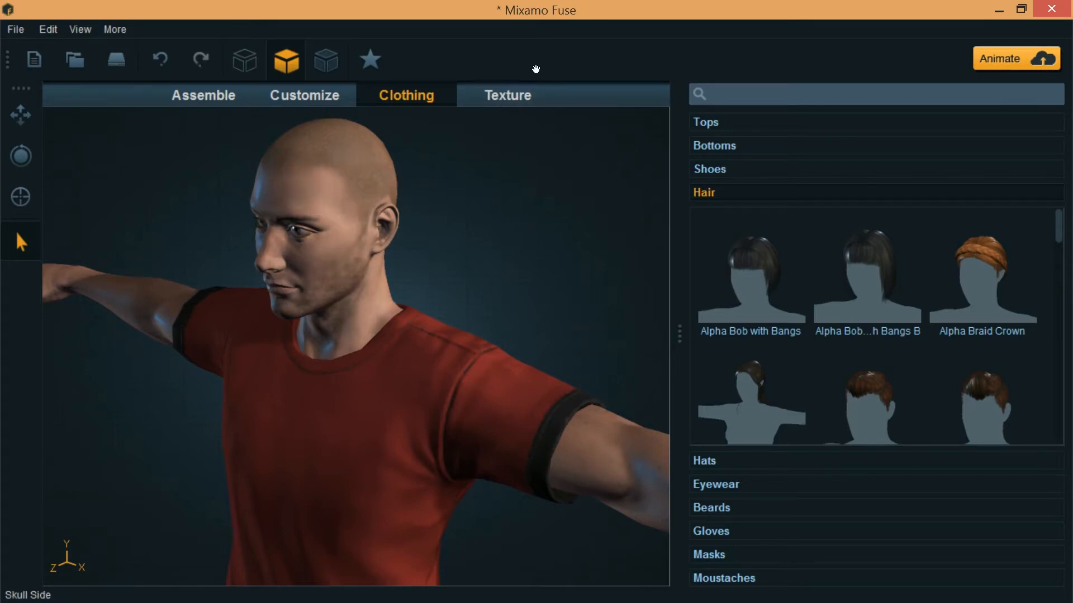
# Edit the texture of the character's body and set its Hair option to None
pyautogui.click(509, 96)
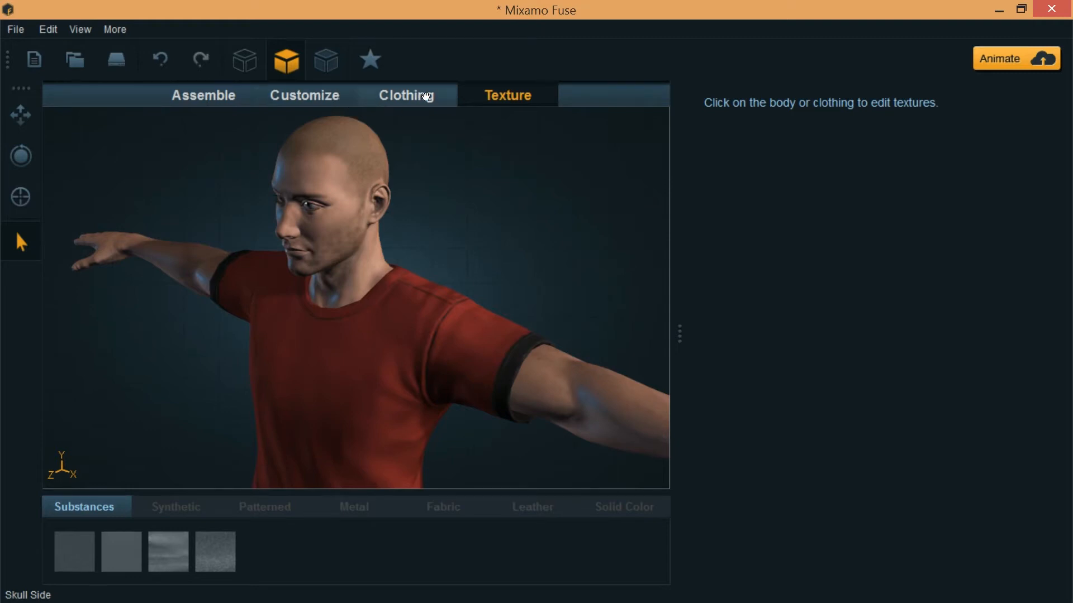
pyautogui.click(358, 156)
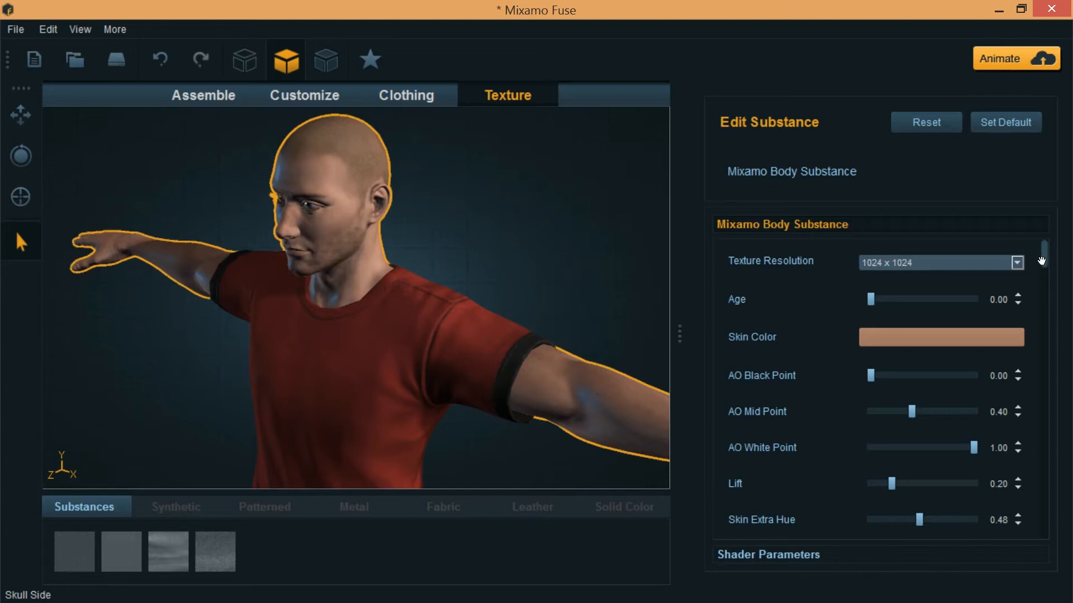
pyautogui.moveTo(1045, 258); pyautogui.dragTo(1030, 498)
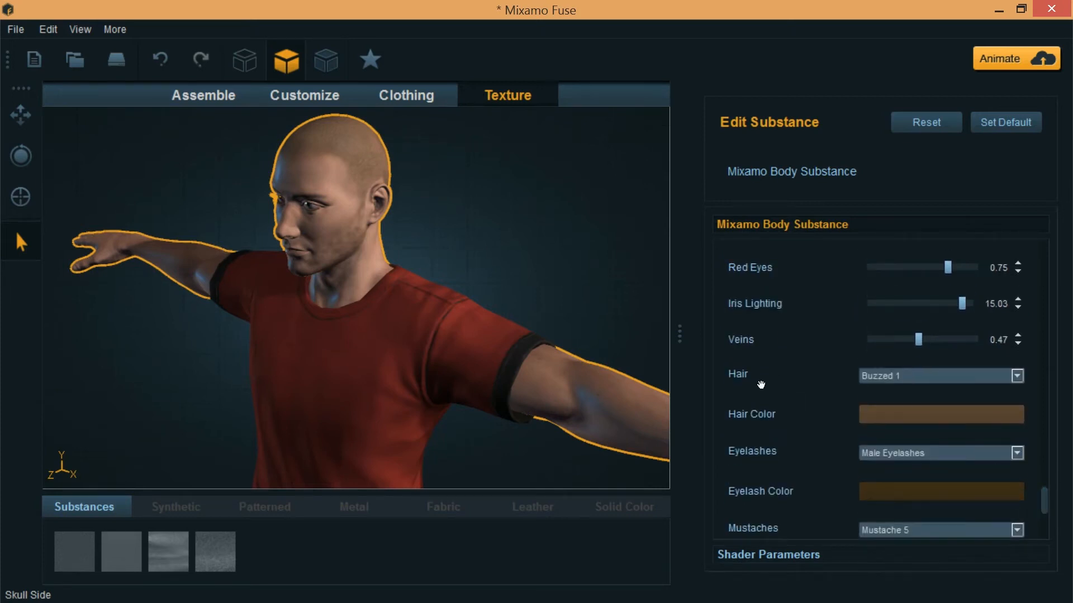
pyautogui.click(1016, 375)
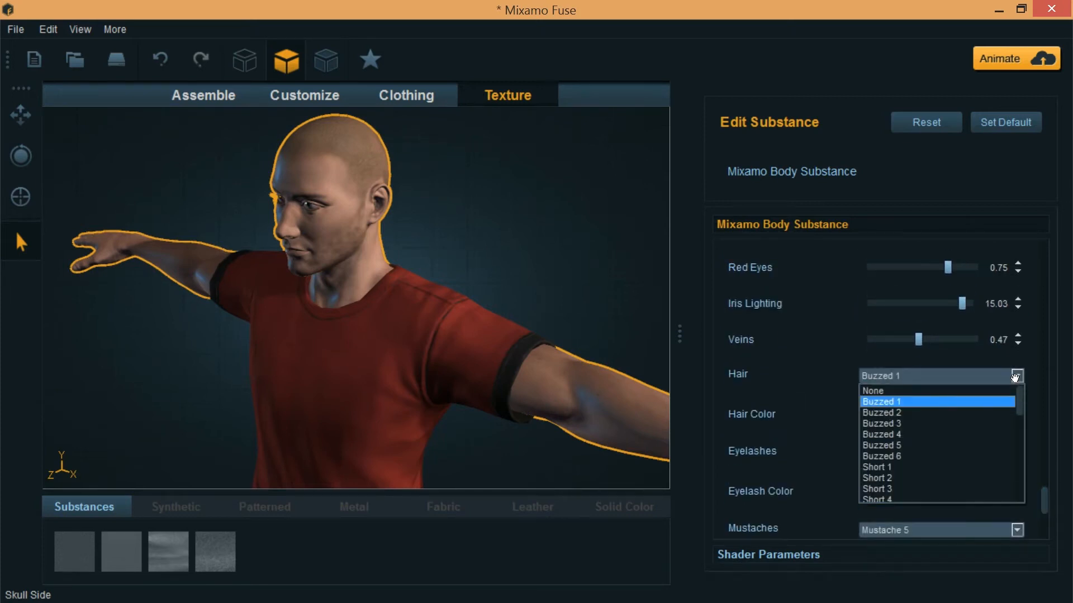
pyautogui.click(916, 393)
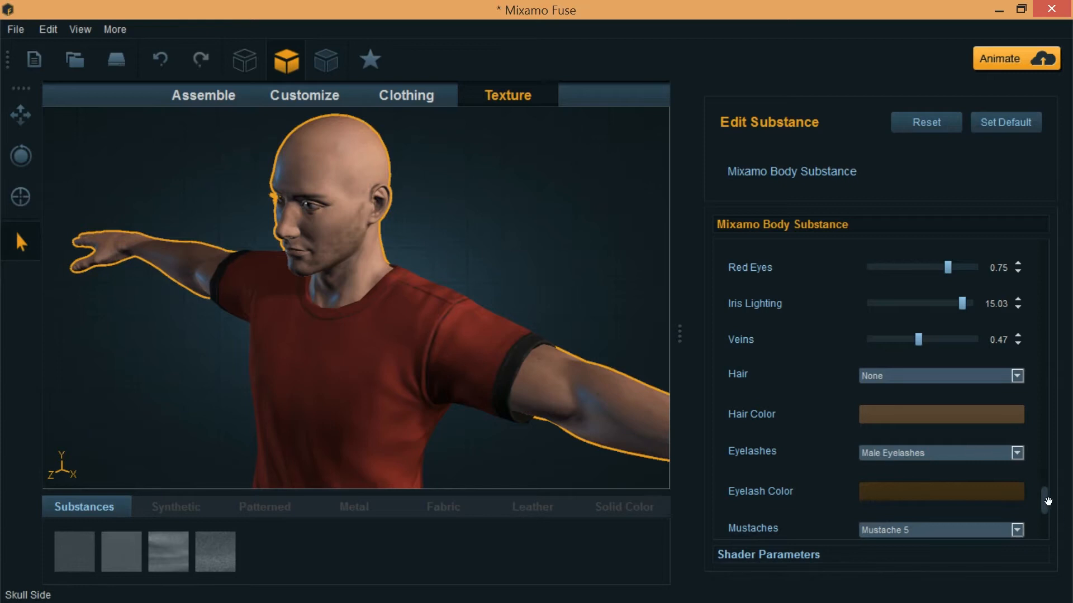
# Set the Mustaches option of the Mixamo Body Substance to None
pyautogui.moveTo(1040, 497); pyautogui.dragTo(1040, 520)
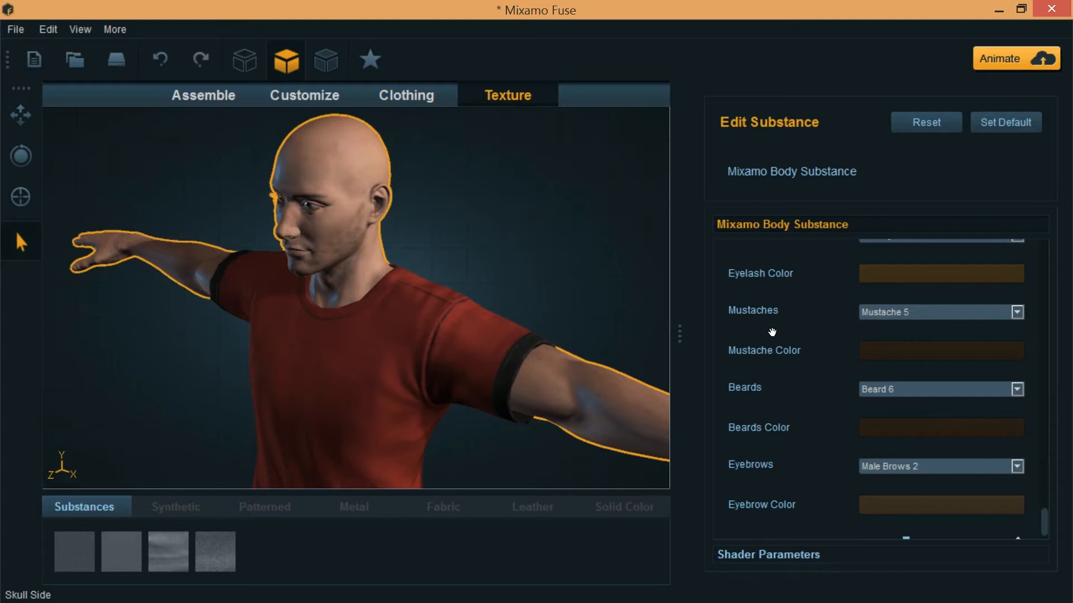
pyautogui.click(1018, 314)
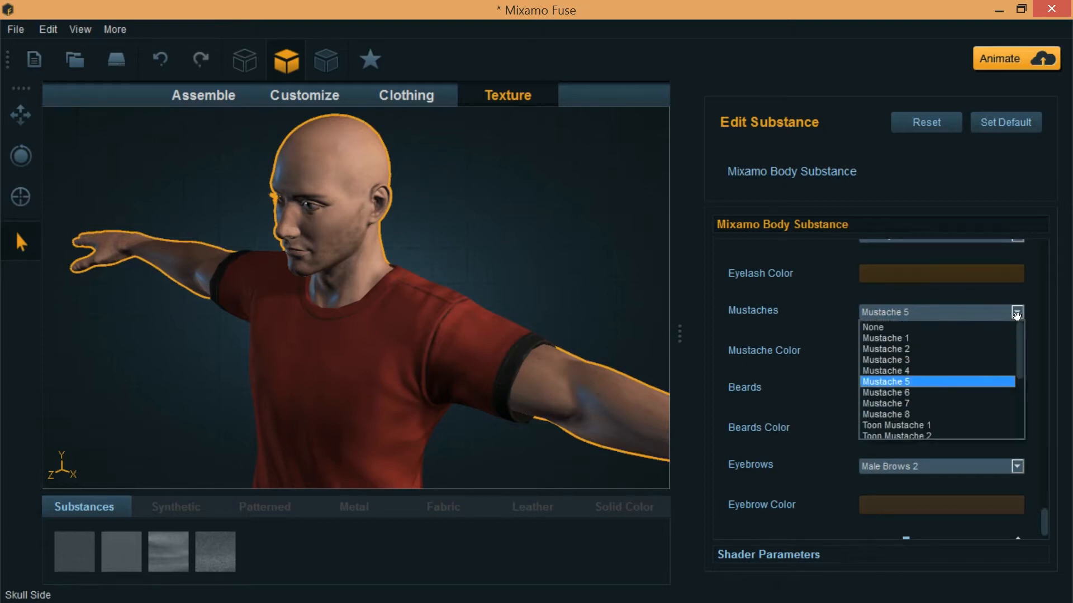
pyautogui.click(949, 328)
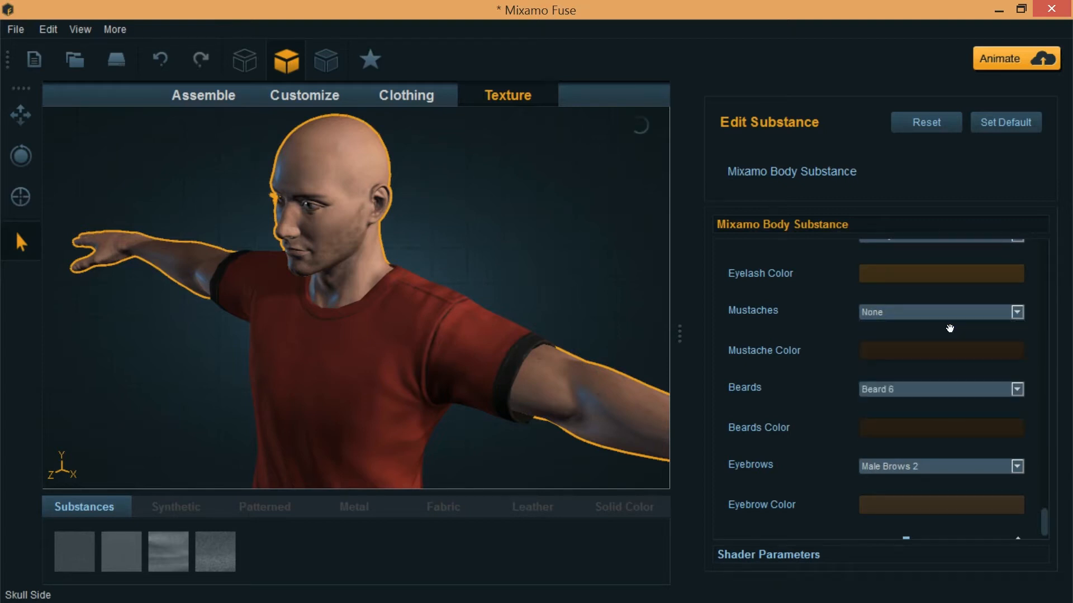
# Set the Beards option of the Mixamo Body Substance to None
pyautogui.click(1018, 390)
pyautogui.click(983, 405)
pyautogui.moveTo(451, 242)
pyautogui.mouseDown()
pyautogui.moveTo(451, 221)
pyautogui.moveTo(457, 257)
pyautogui.moveTo(437, 240)
pyautogui.mouseUp()
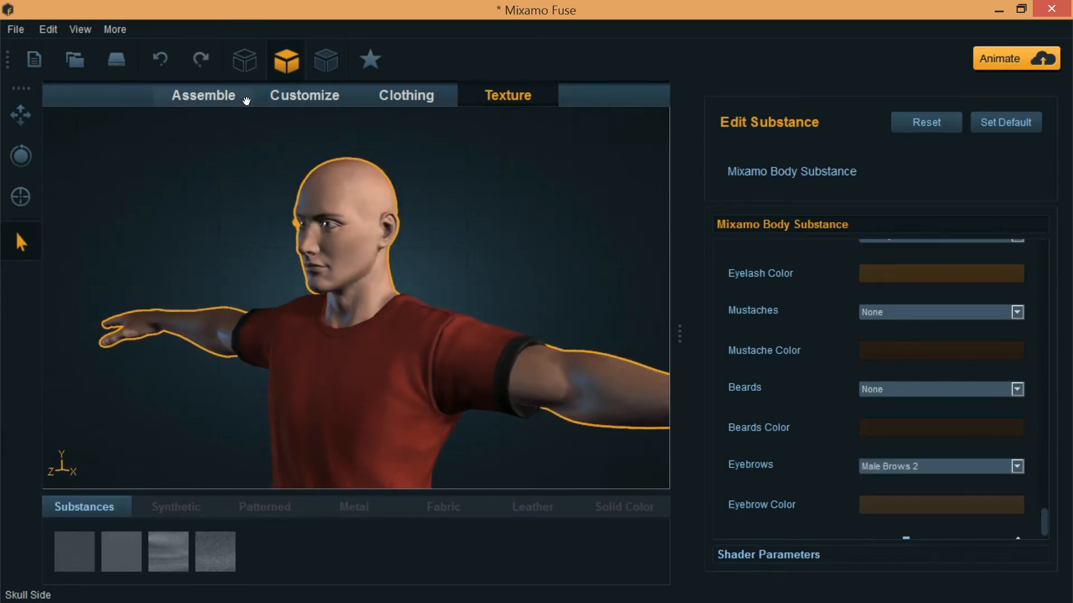
# Add an Alpha Medium Messy hair style to the character and view the head from the front
pyautogui.click(429, 94)
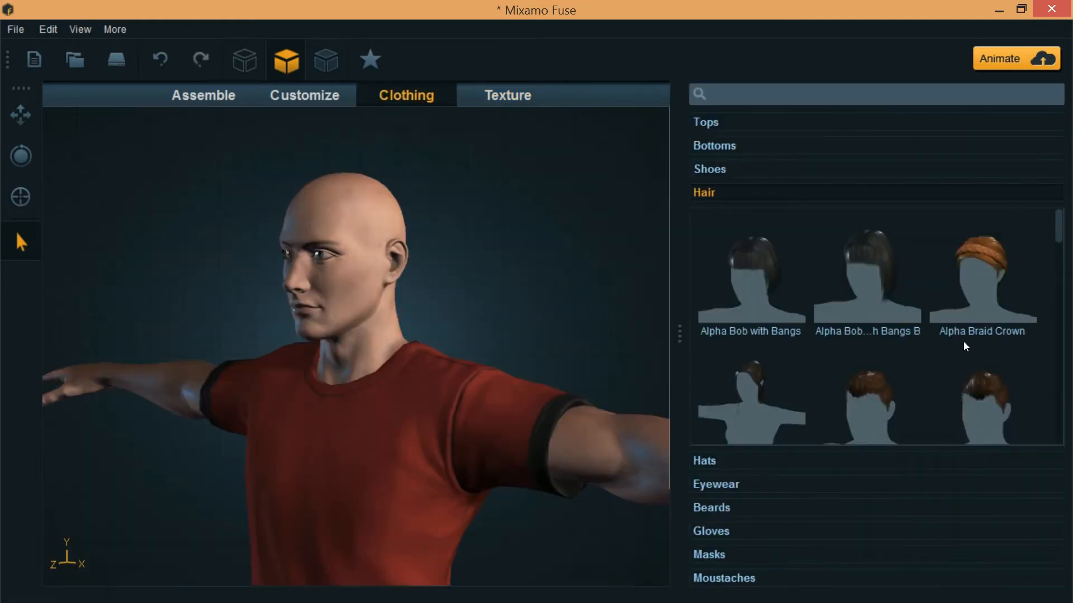
pyautogui.scroll(-3, 964, 343)
pyautogui.scroll(-3, 963, 341)
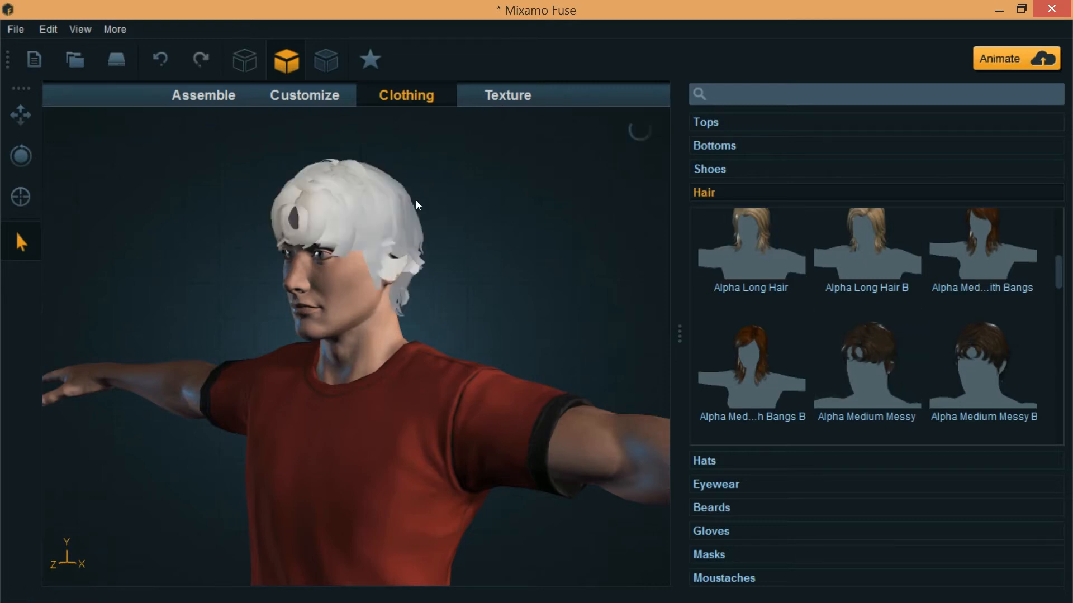
pyautogui.moveTo(458, 236); pyautogui.dragTo(586, 248, button='middle')
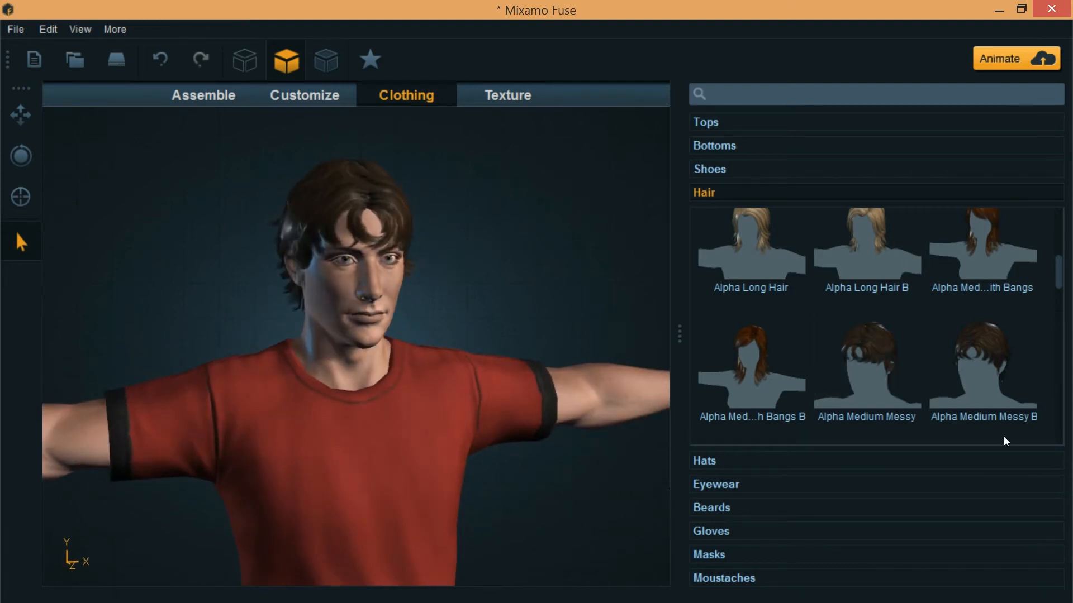
# Add the Beanie A hat to the character and look through the other hats
pyautogui.click(732, 462)
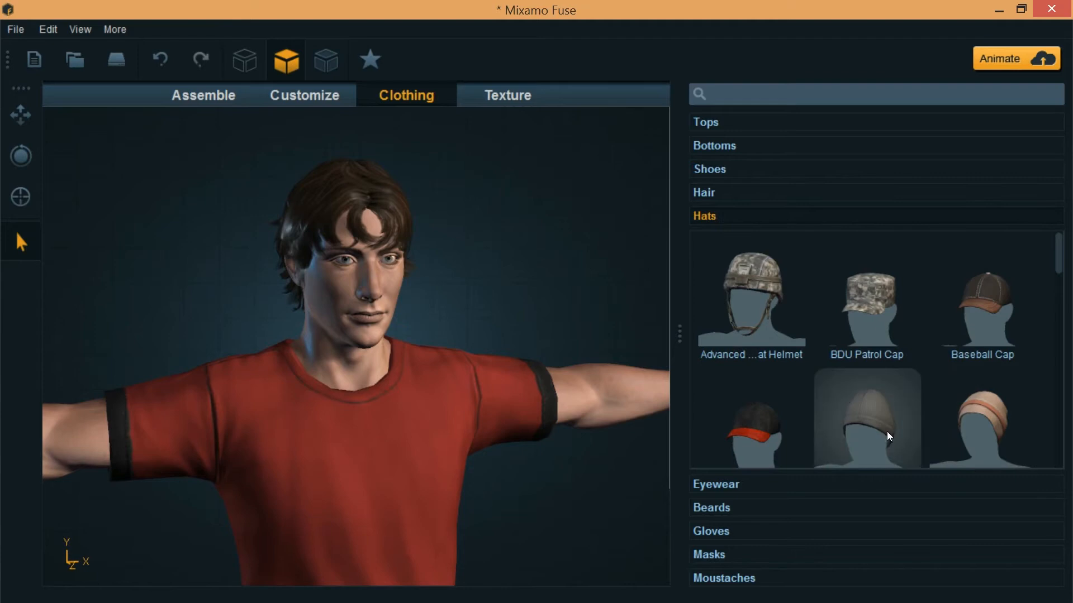
pyautogui.scroll(-1, 883, 427)
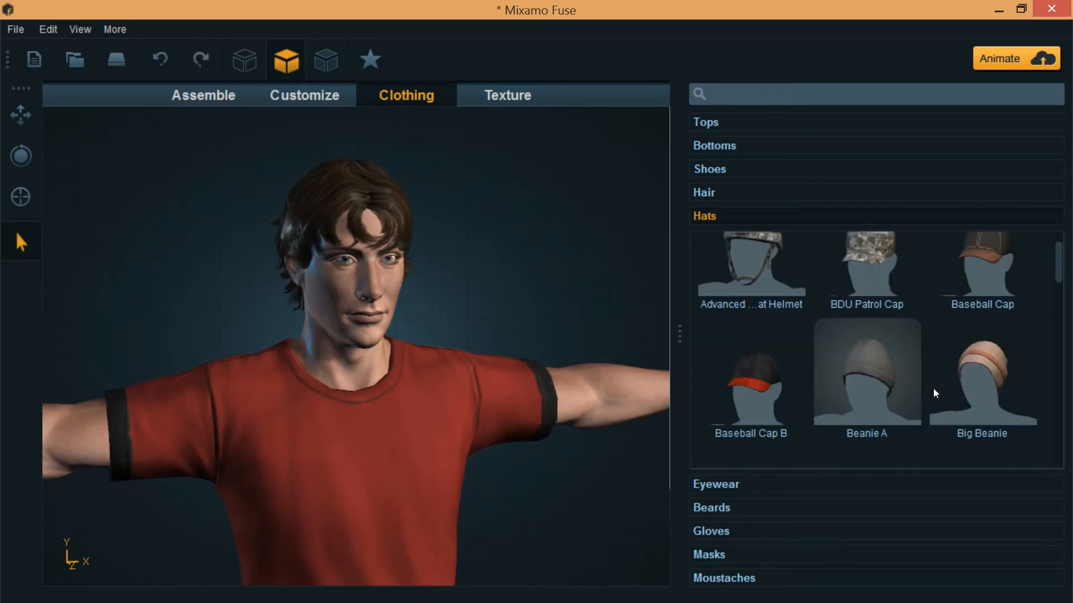
pyautogui.click(880, 382)
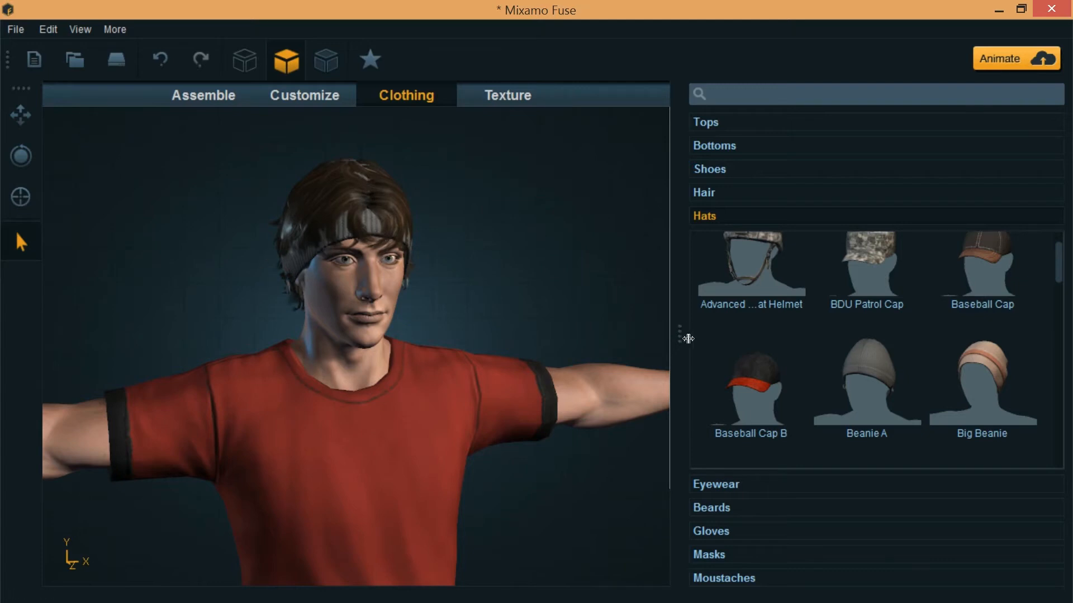
pyautogui.scroll(-2, 883, 379)
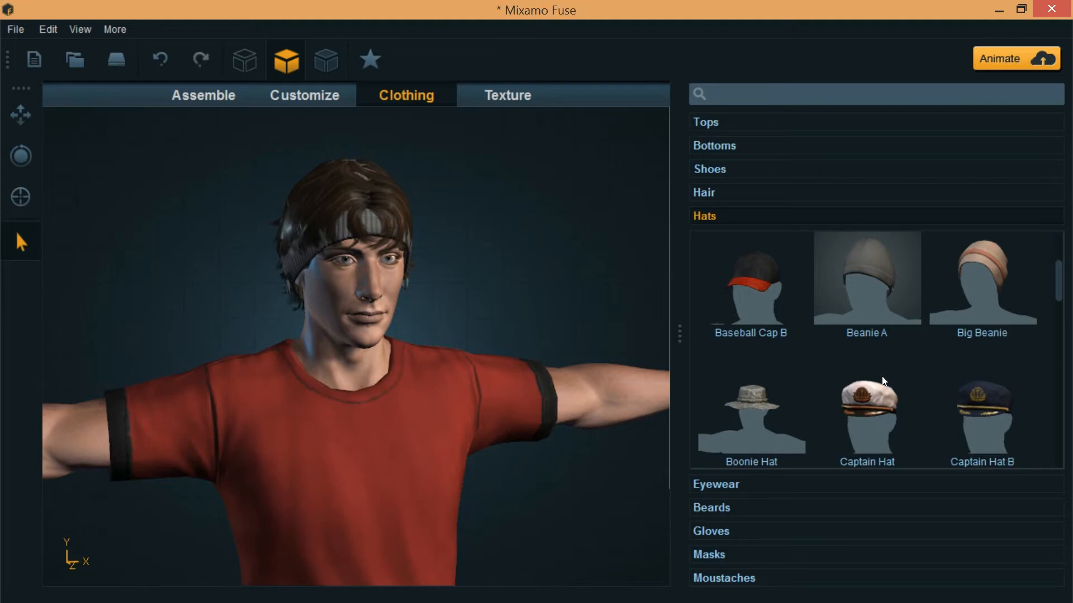
pyautogui.scroll(-1, 884, 381)
# Look at the available eyewear, and try the Alpha Chin Strap beard on the character before removing it
pyautogui.click(716, 485)
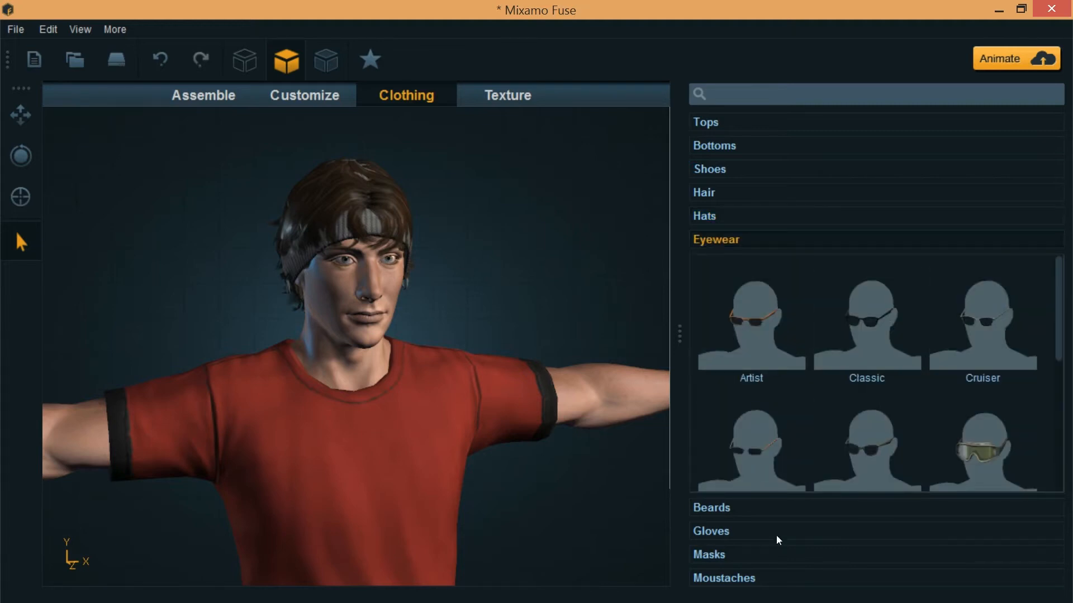
pyautogui.click(723, 509)
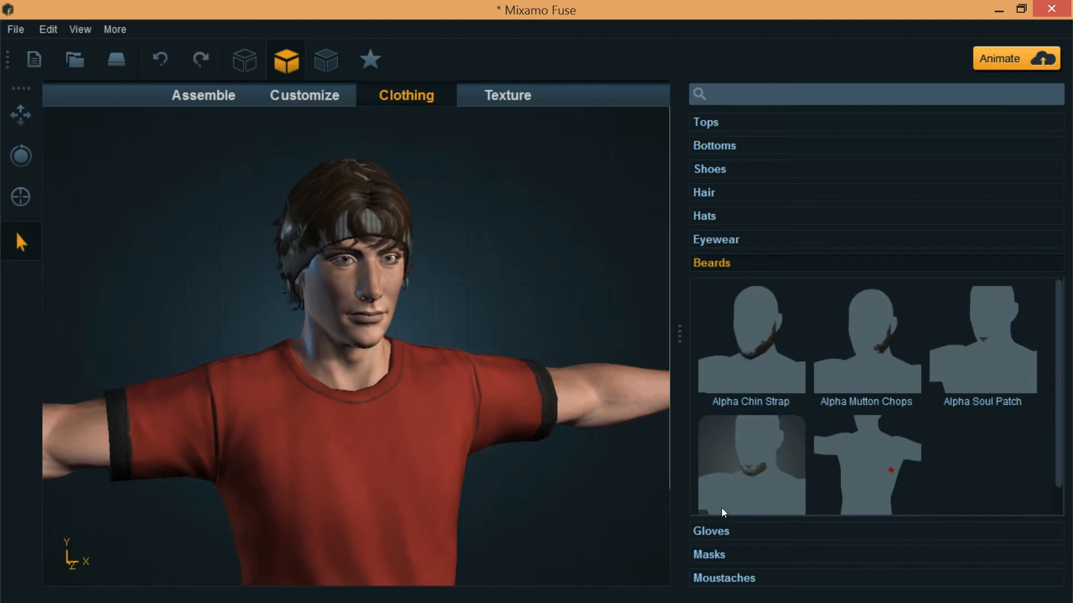
pyautogui.click(756, 344)
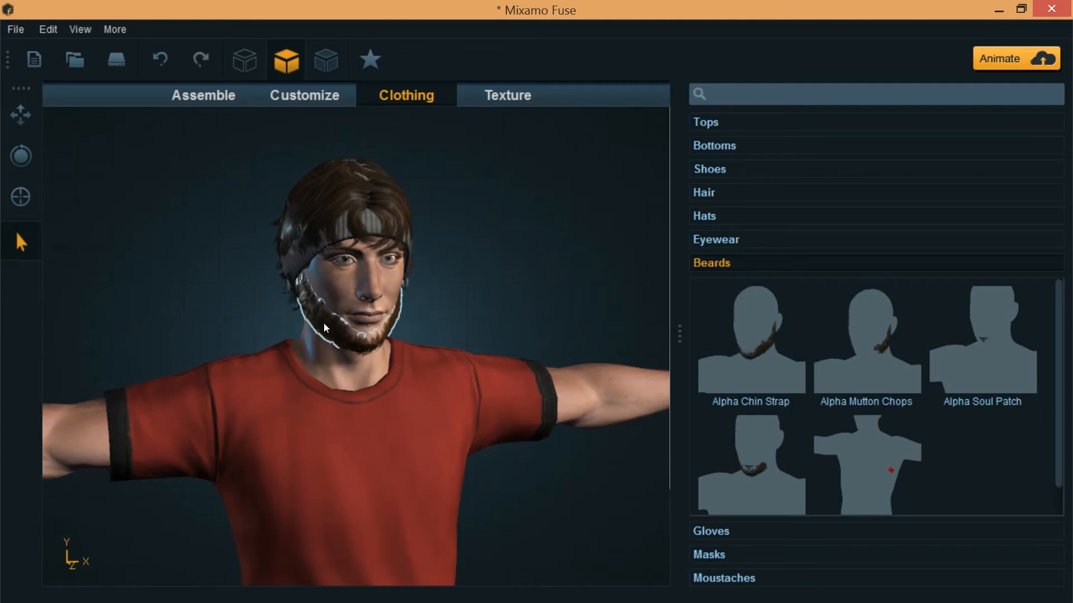
pyautogui.click(323, 325)
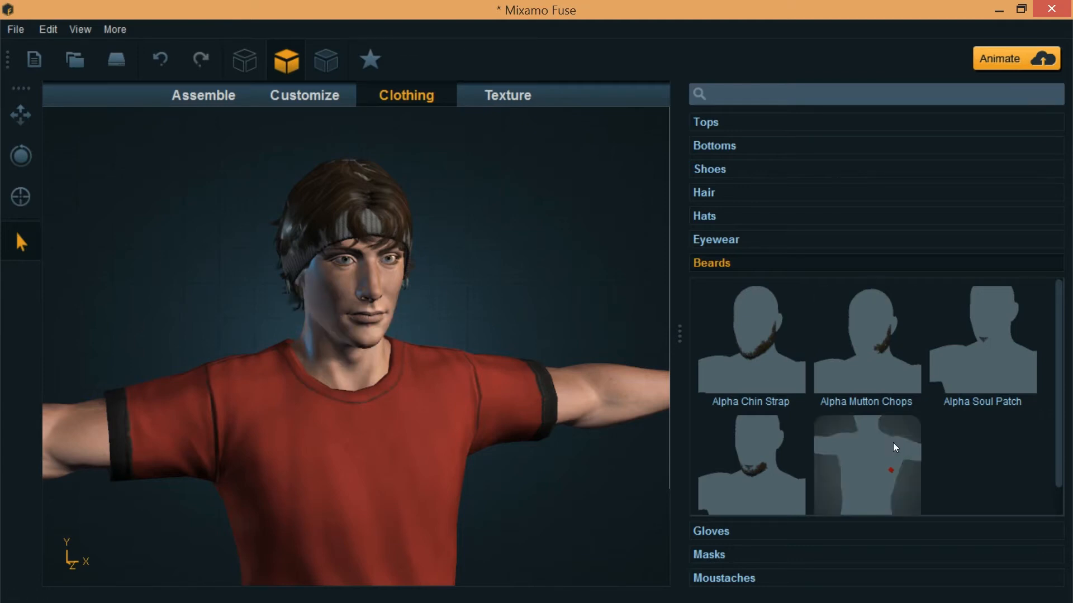
# Look through the available gloves, masks and moustaches for the character
pyautogui.click(726, 535)
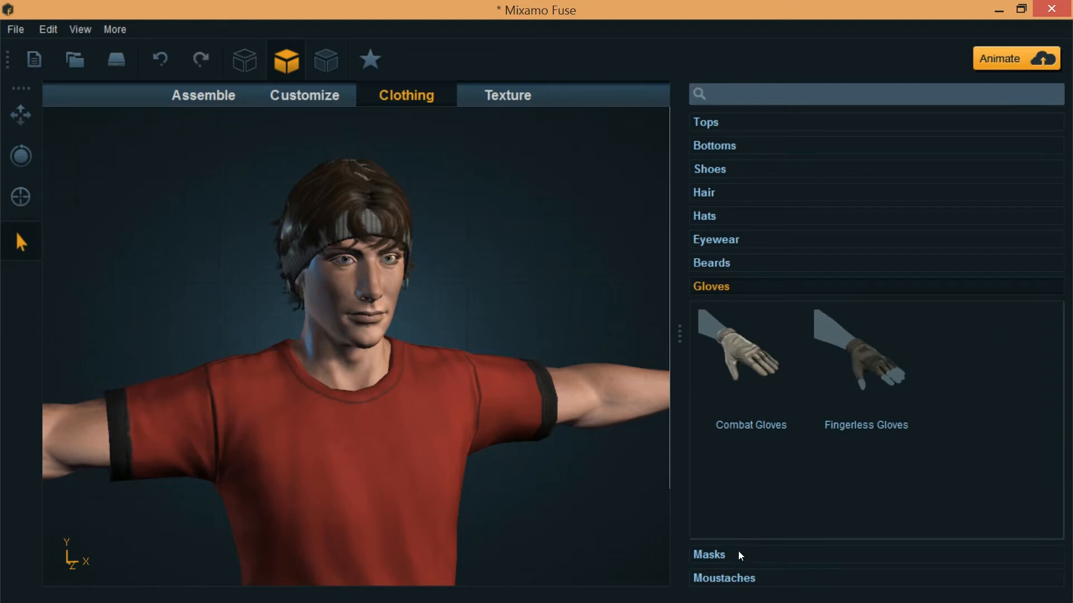
pyautogui.click(719, 557)
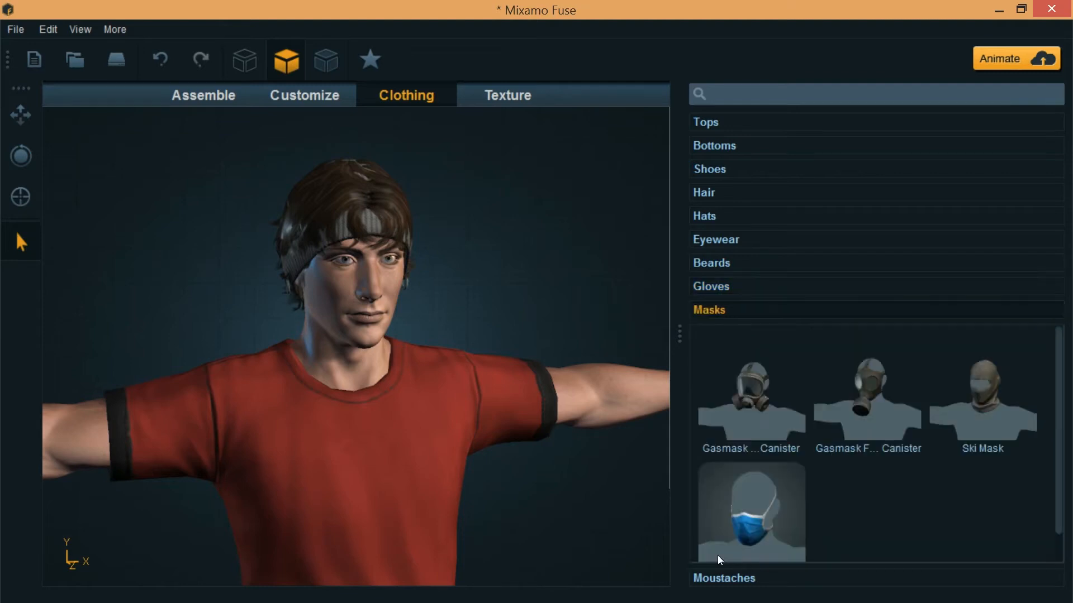
pyautogui.click(737, 579)
pyautogui.scroll(-1, 904, 490)
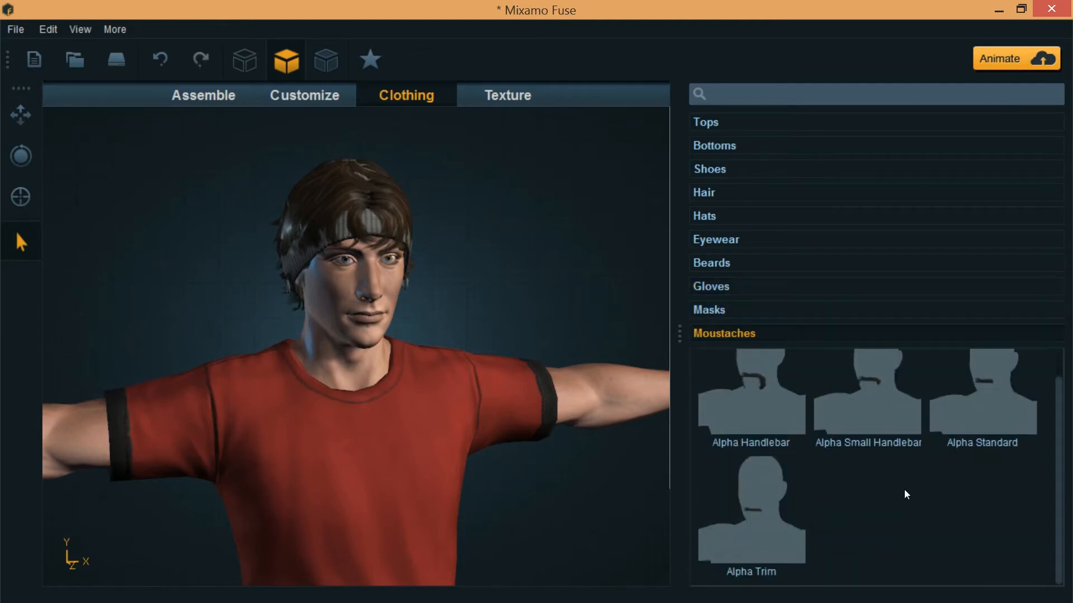
pyautogui.scroll(1, 904, 489)
pyautogui.scroll(4, 485, 249)
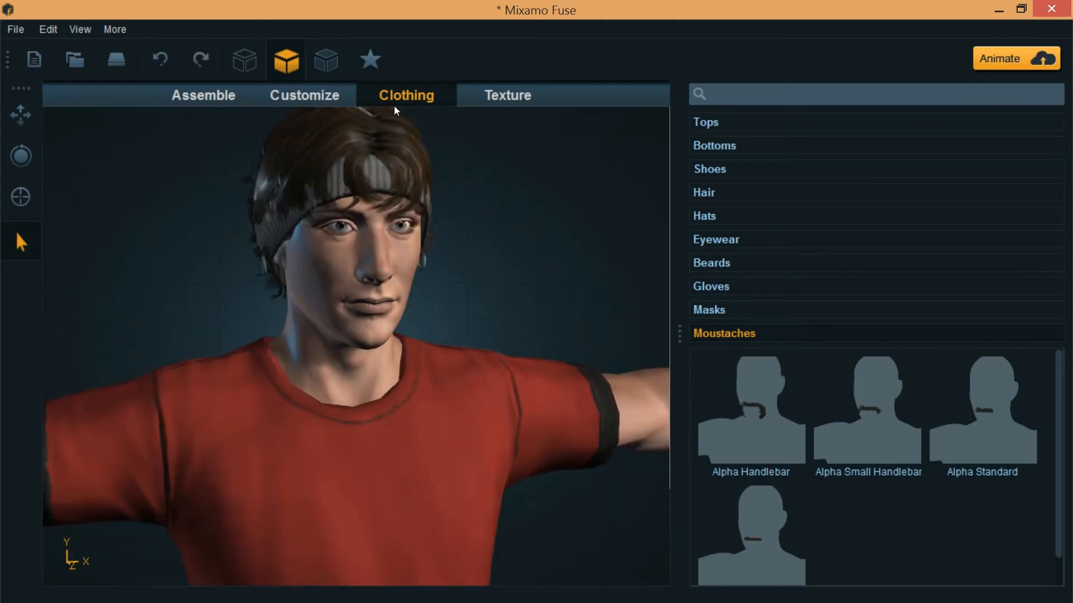
# Select the character's body for texture editing
pyautogui.click(505, 101)
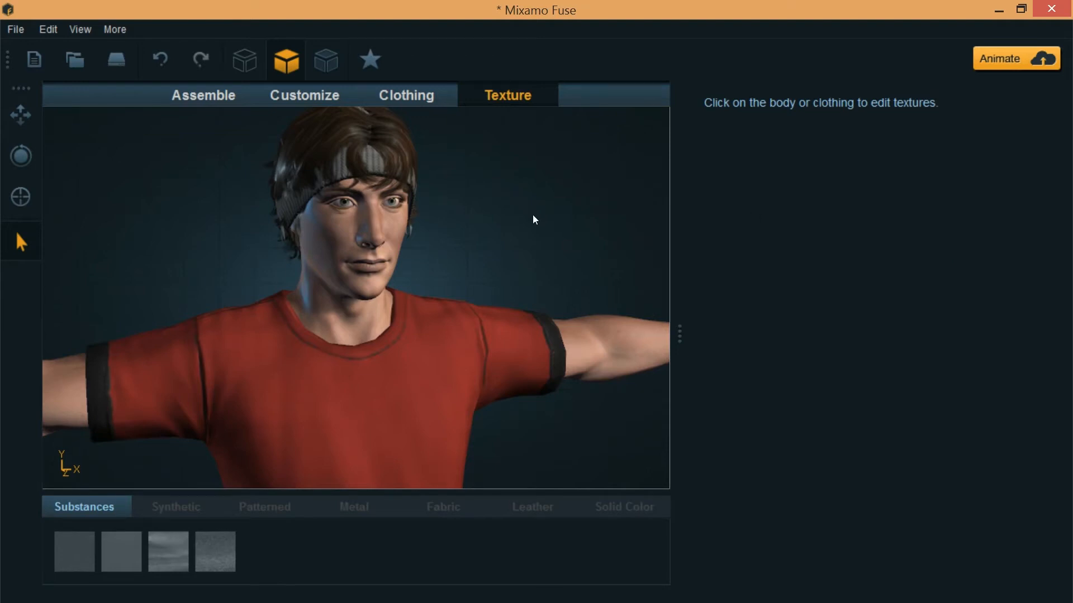
pyautogui.click(319, 246)
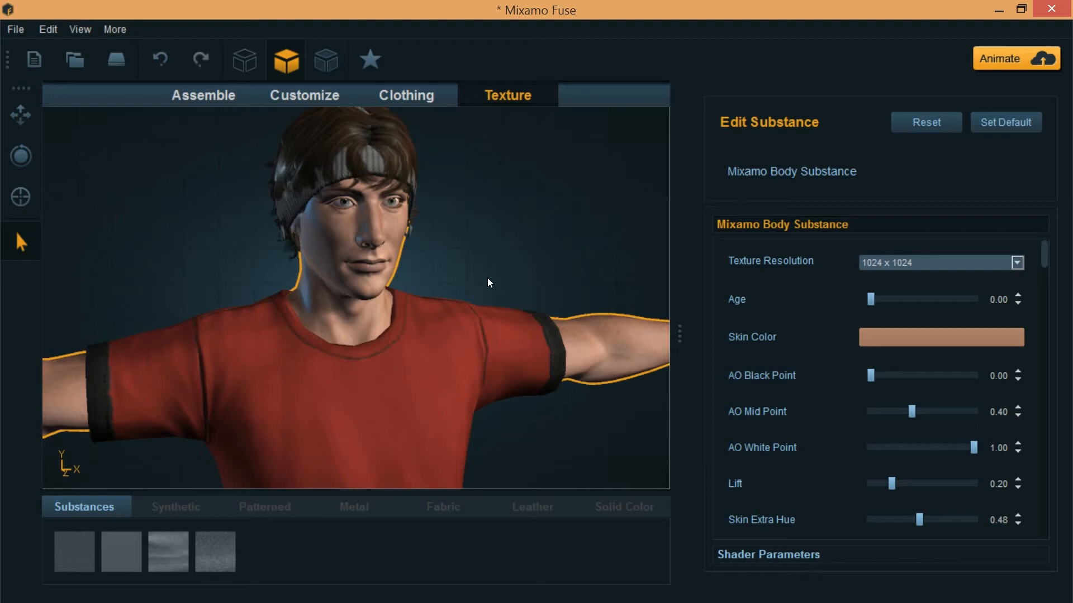
# Switch to Mischief to view the game material workflow sketch, and return to Mixamo Fuse
pyautogui.click(997, 10)
pyautogui.hotkey('alt', 'Tab')
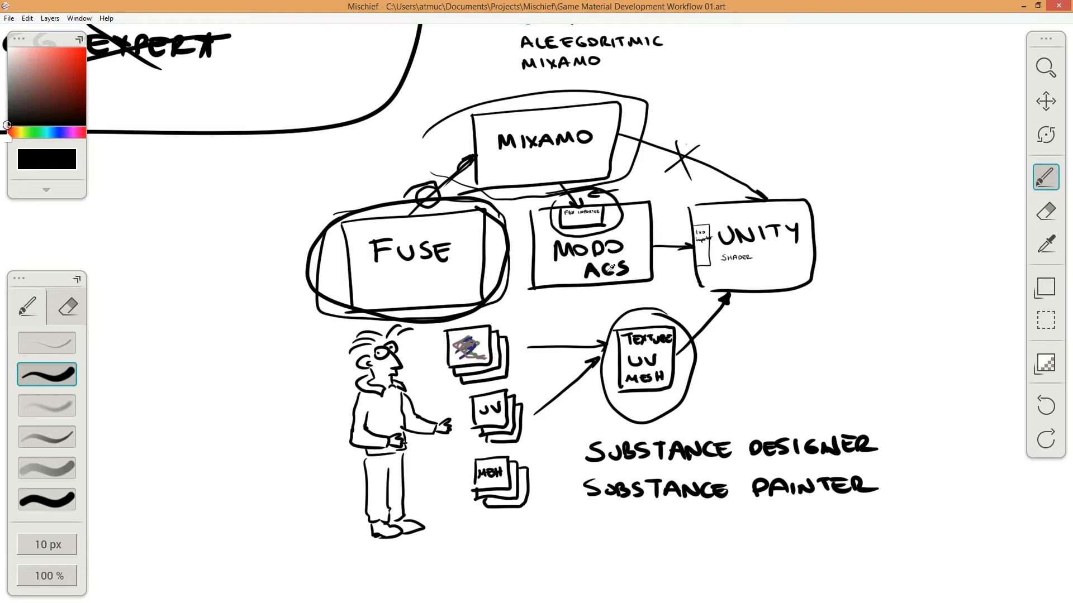
pyautogui.hotkey('alt', 'Tab')
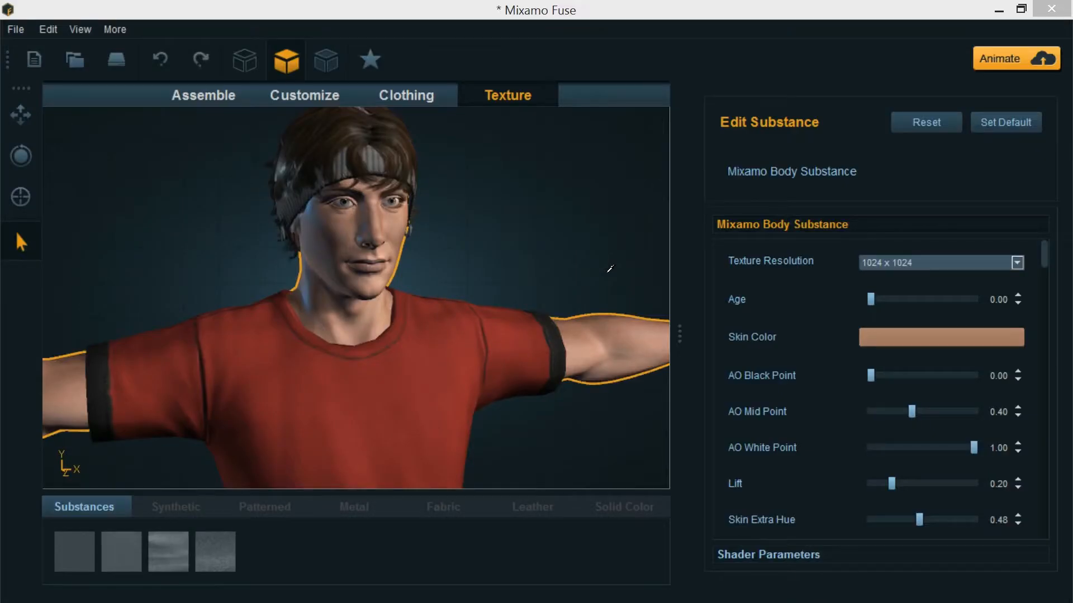
# Set the body's Texture Resolution to 2048 x 2048 and examine the character's face up close
pyautogui.click(1017, 263)
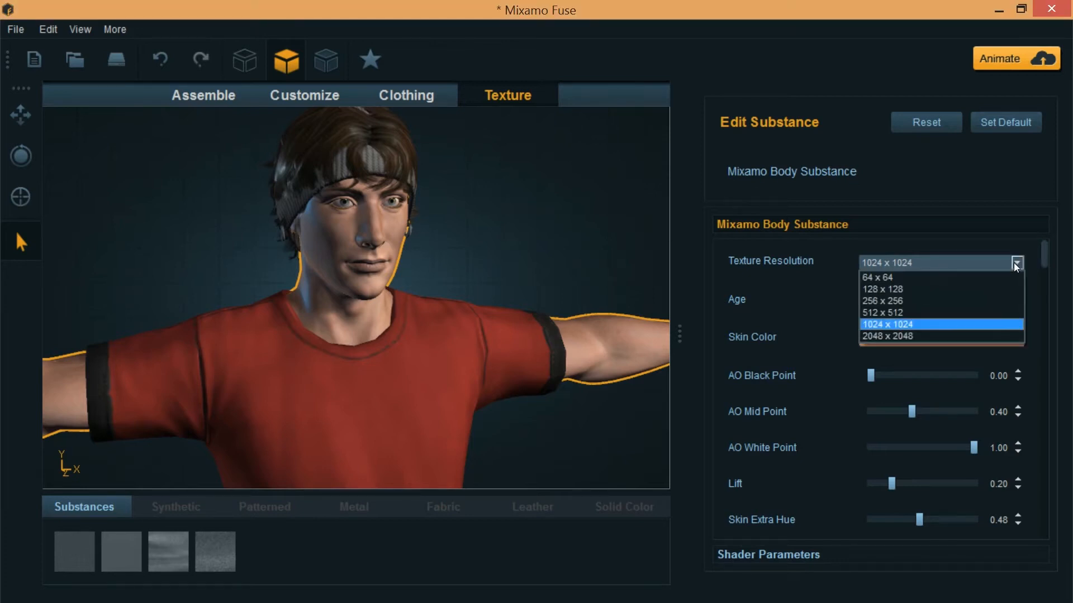
pyautogui.click(945, 338)
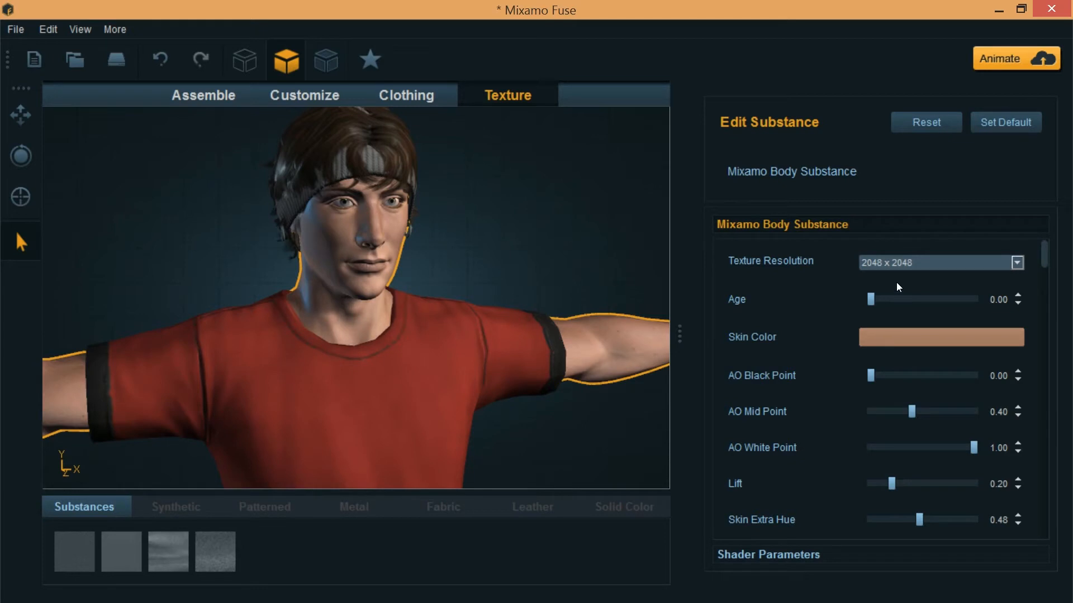
pyautogui.click(1015, 262)
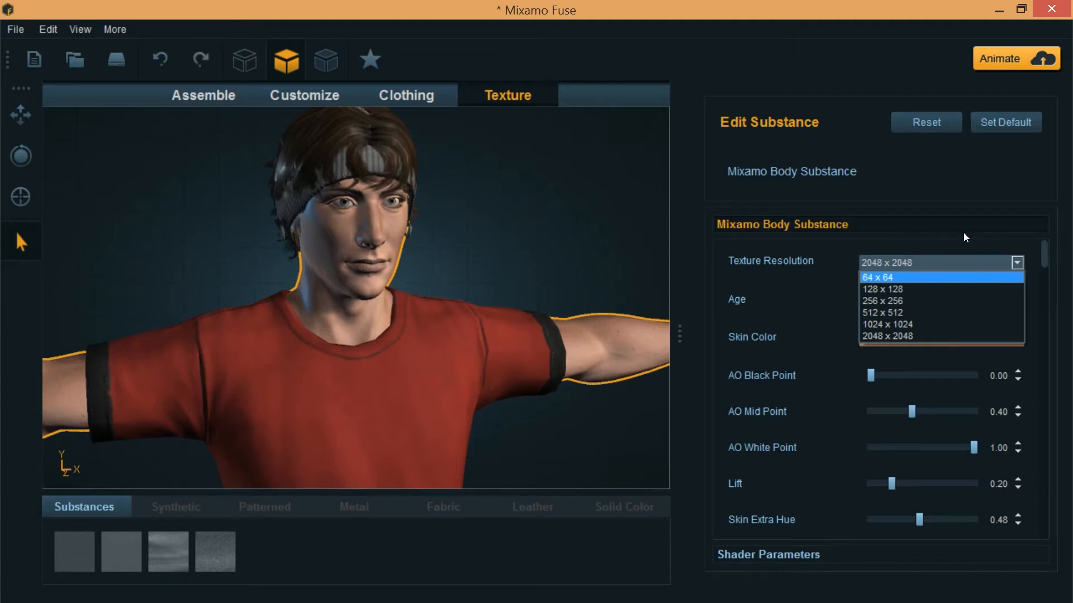
pyautogui.click(953, 335)
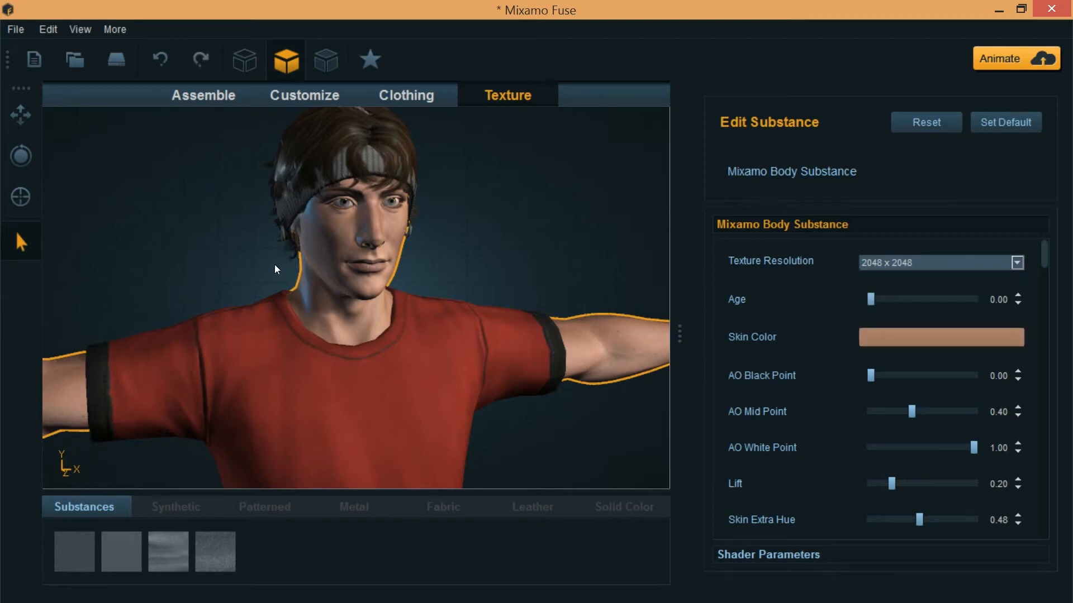
pyautogui.scroll(5, 353, 249)
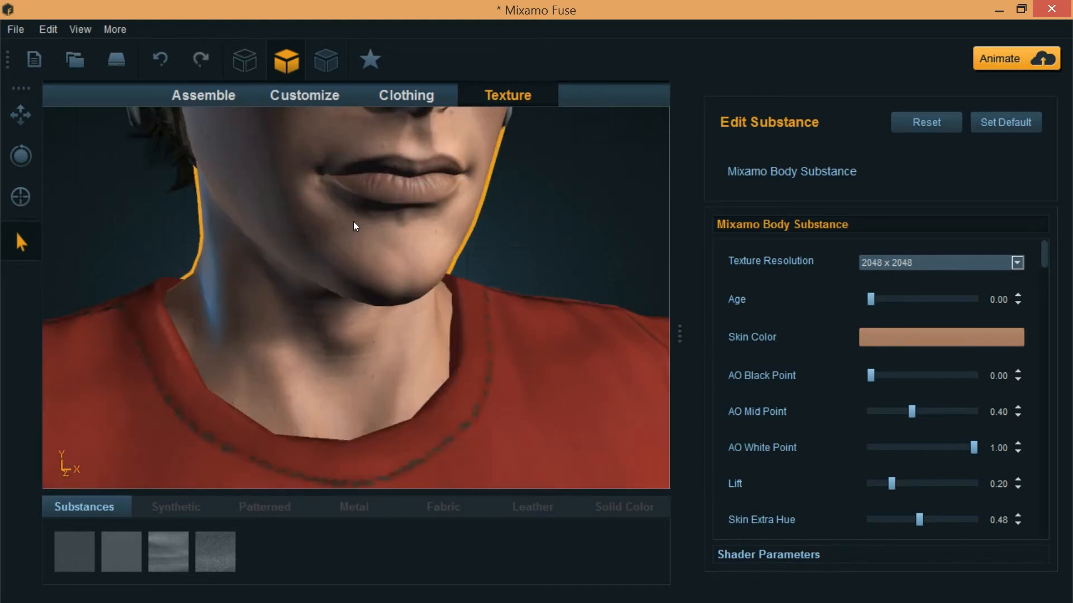
pyautogui.scroll(-5, 354, 225)
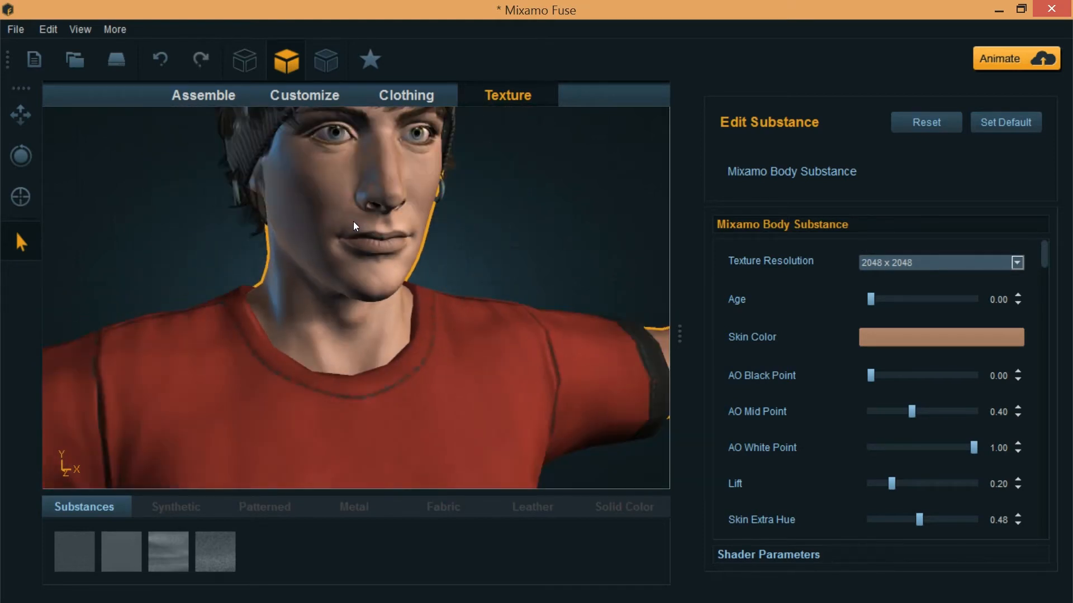
pyautogui.moveTo(524, 166); pyautogui.dragTo(531, 240, button='middle')
# Try an orange skin colour with hue 22, saturation 207 and value 169 on the body, and cancel the colour change
pyautogui.click(921, 337)
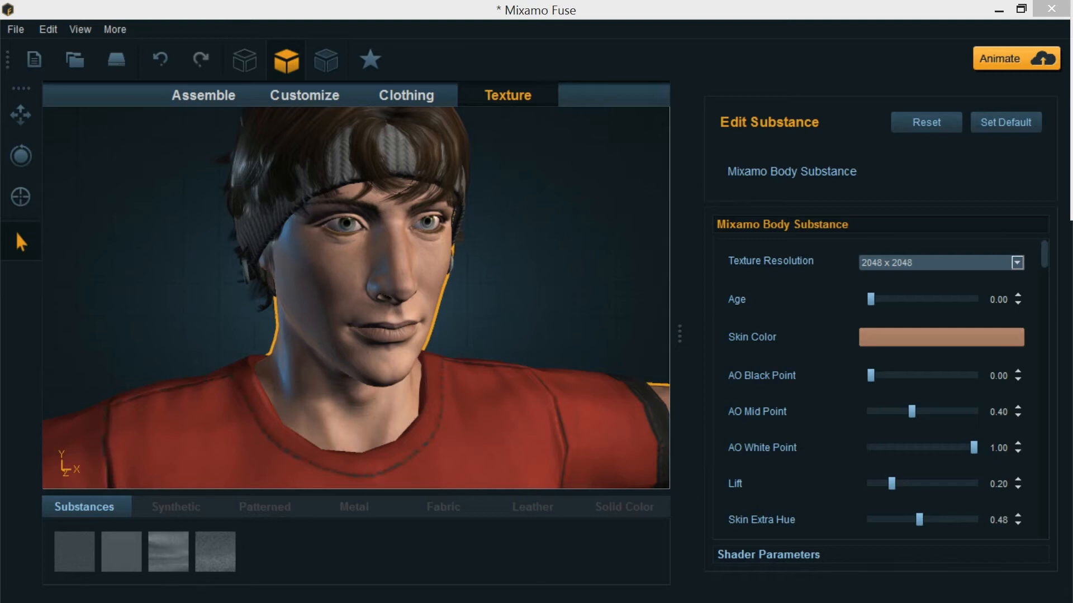
pyautogui.moveTo(1070, 184); pyautogui.dragTo(805, 176)
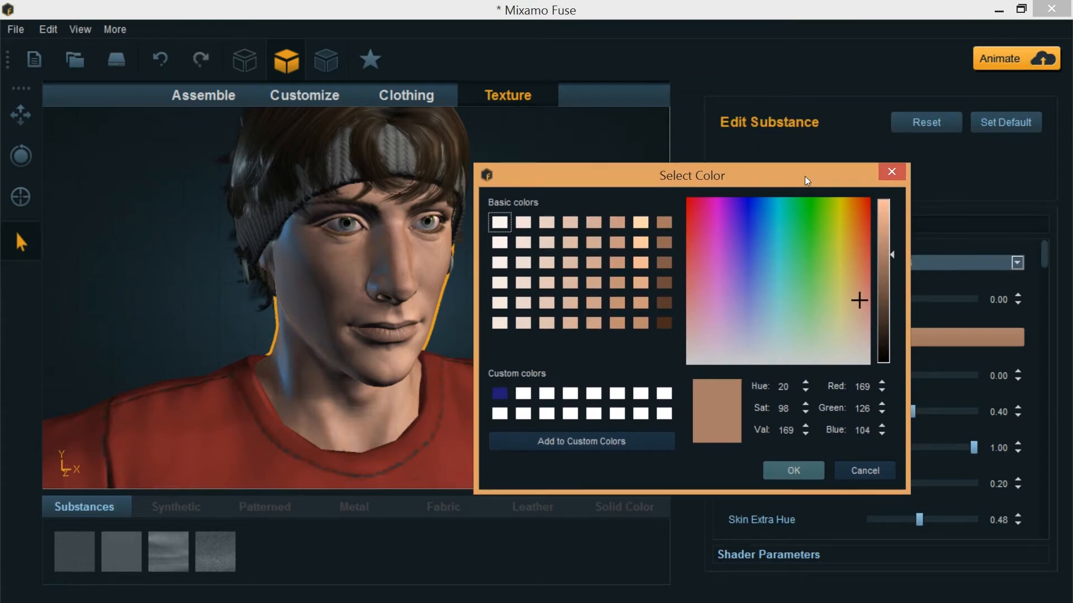
pyautogui.moveTo(805, 176); pyautogui.dragTo(799, 138)
pyautogui.moveTo(337, 279); pyautogui.dragTo(359, 341)
pyautogui.moveTo(417, 468); pyautogui.dragTo(410, 398)
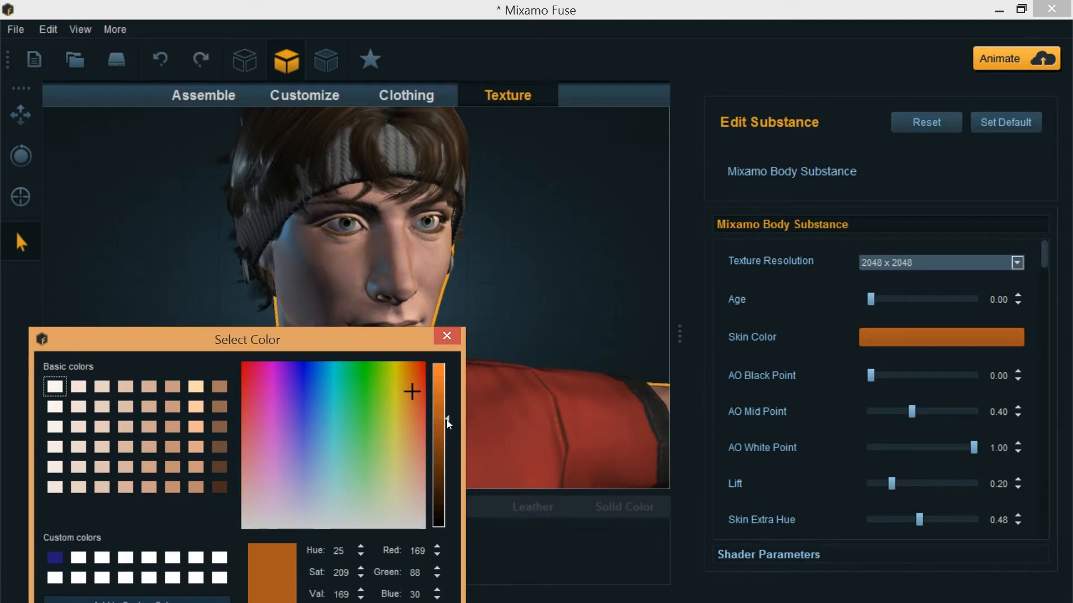
pyautogui.click(413, 394)
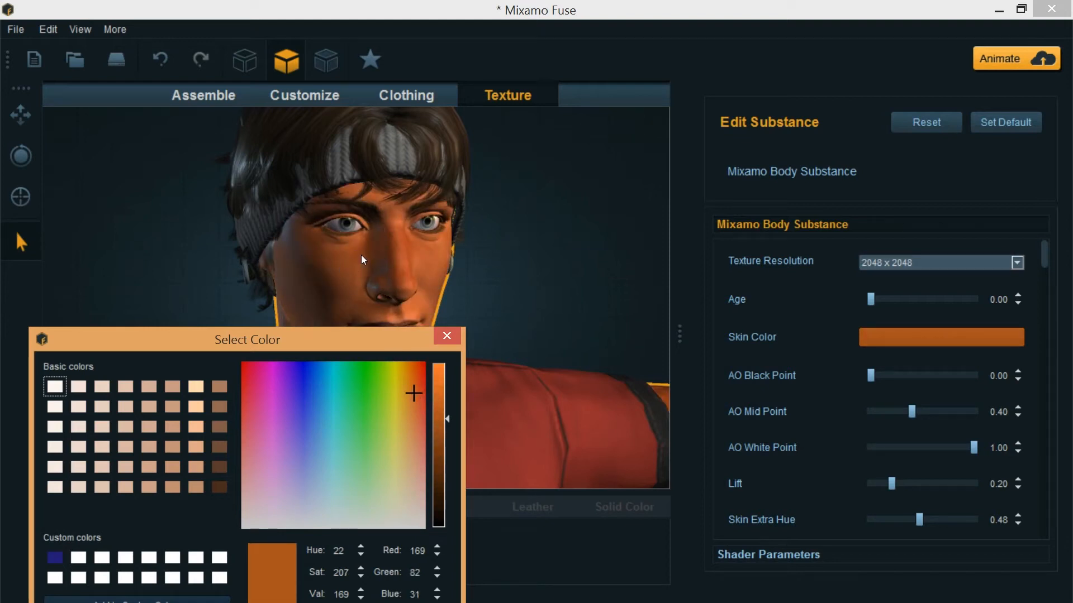
pyautogui.moveTo(404, 334); pyautogui.dragTo(590, 143)
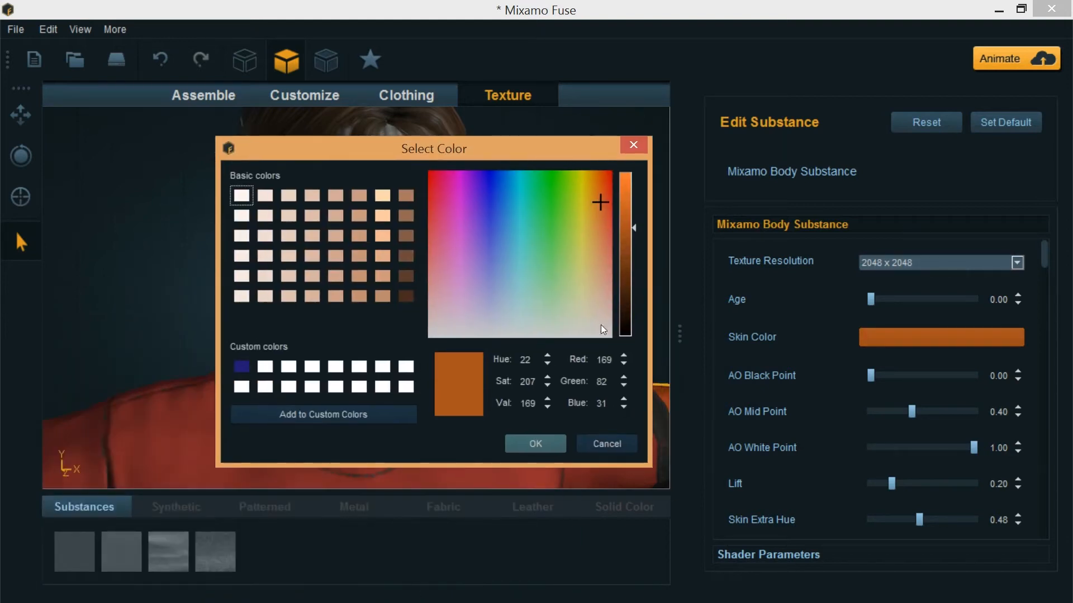
pyautogui.click(607, 445)
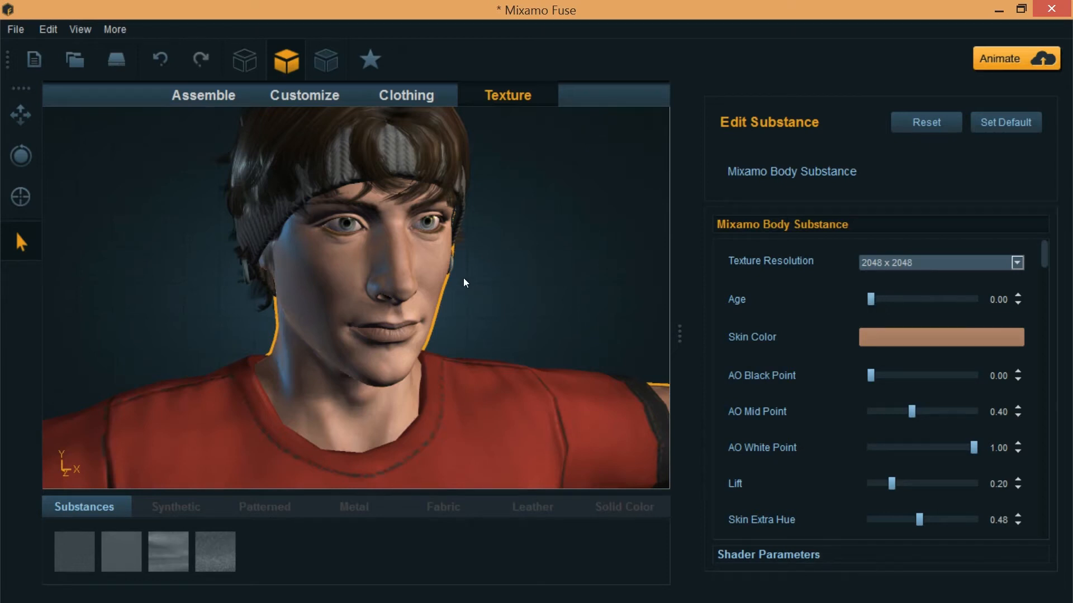
# Set the Age of the body substance to 1.00 and examine the character's skin from near and far
pyautogui.moveTo(870, 299); pyautogui.dragTo(984, 304)
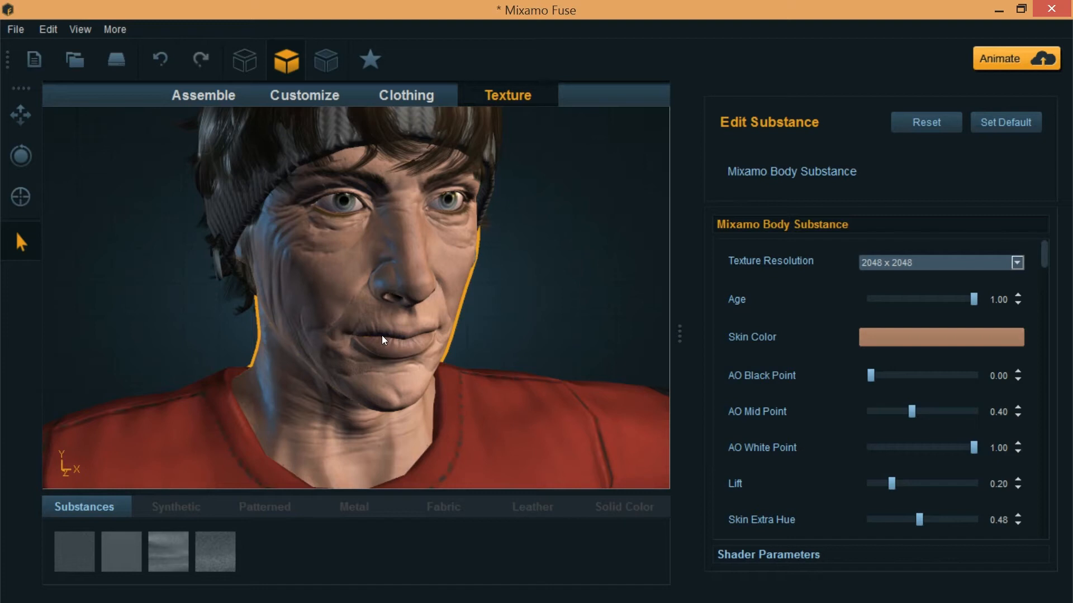
pyautogui.scroll(-10, 382, 336)
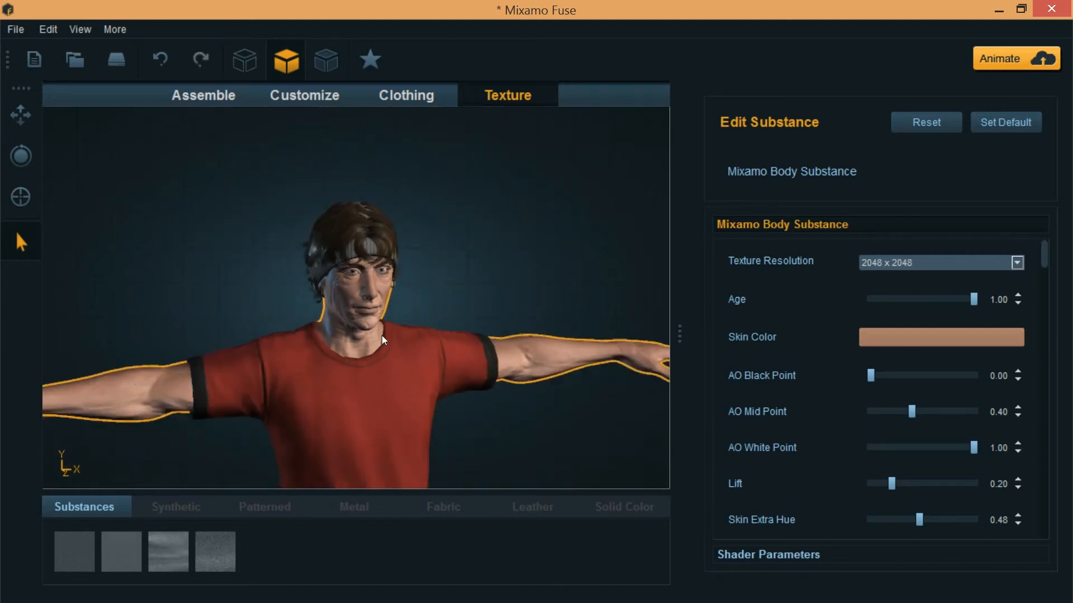
pyautogui.scroll(5, 556, 356)
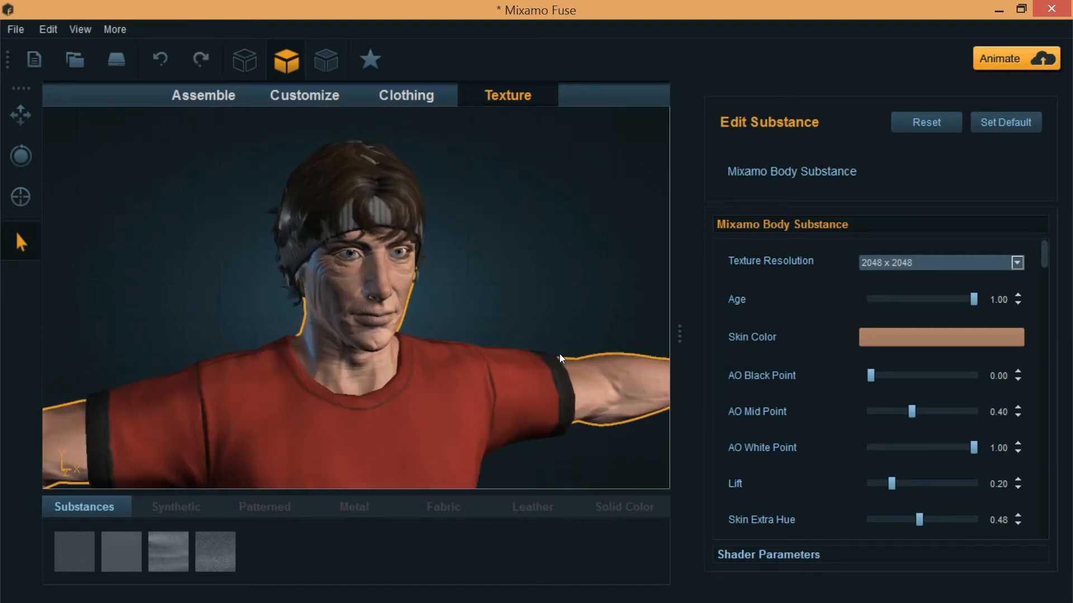
# Examine the aged skin on the arm and face, and set the body substance's Age to 0.00
pyautogui.moveTo(619, 334); pyautogui.dragTo(461, 287, button='middle')
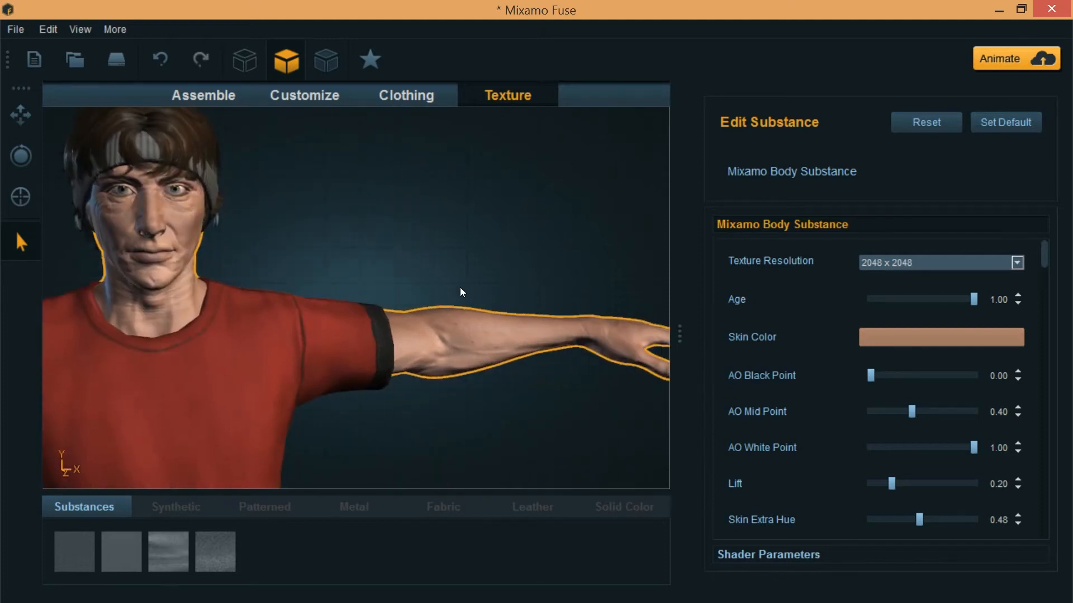
pyautogui.scroll(5, 461, 307)
pyautogui.scroll(-5, 463, 311)
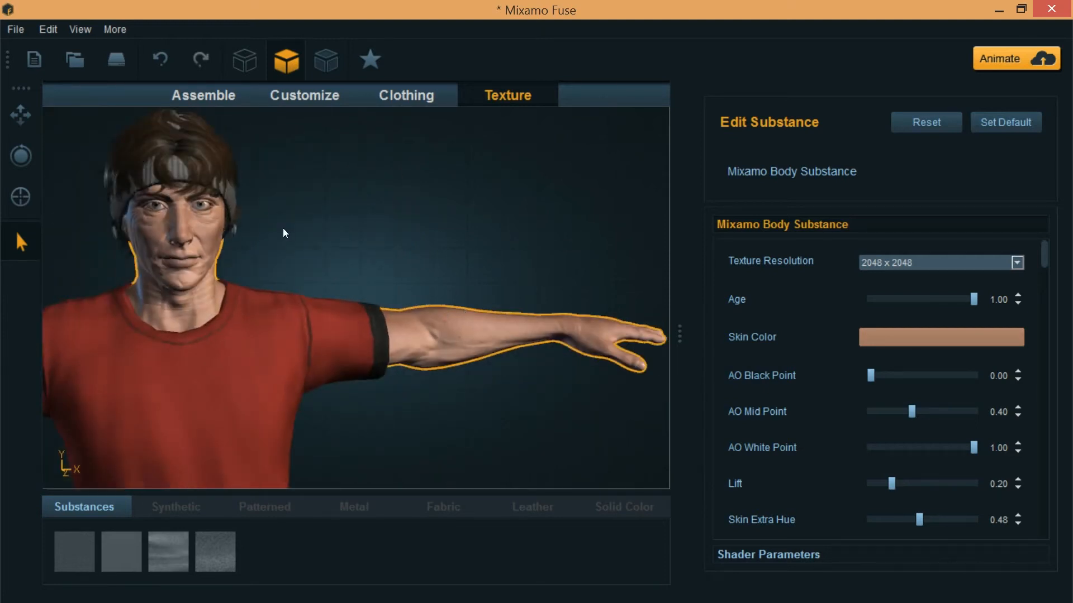
pyautogui.moveTo(282, 229); pyautogui.dragTo(468, 267, button='middle')
pyautogui.scroll(2, 442, 280)
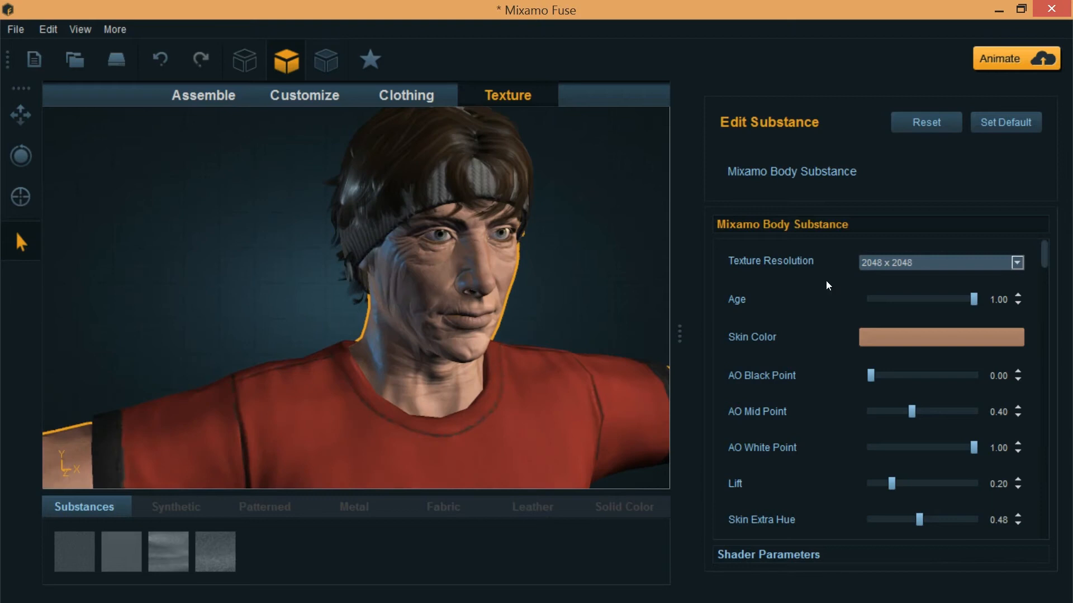
pyautogui.moveTo(965, 299); pyautogui.dragTo(840, 304)
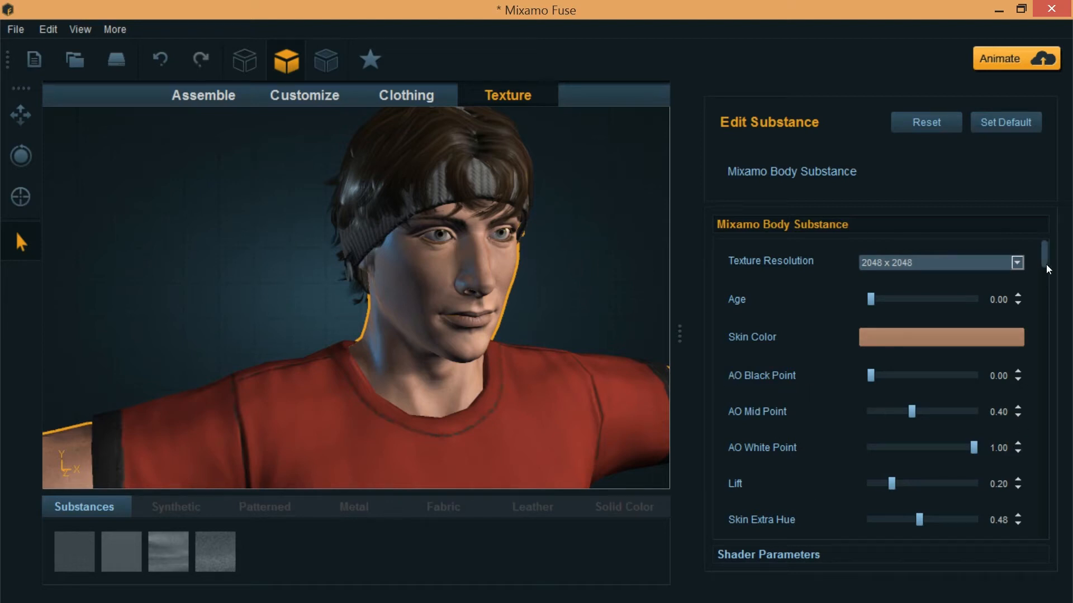
# Try the lowest Skin Extra Lightness on the body substance
pyautogui.moveTo(1047, 260); pyautogui.dragTo(1040, 284)
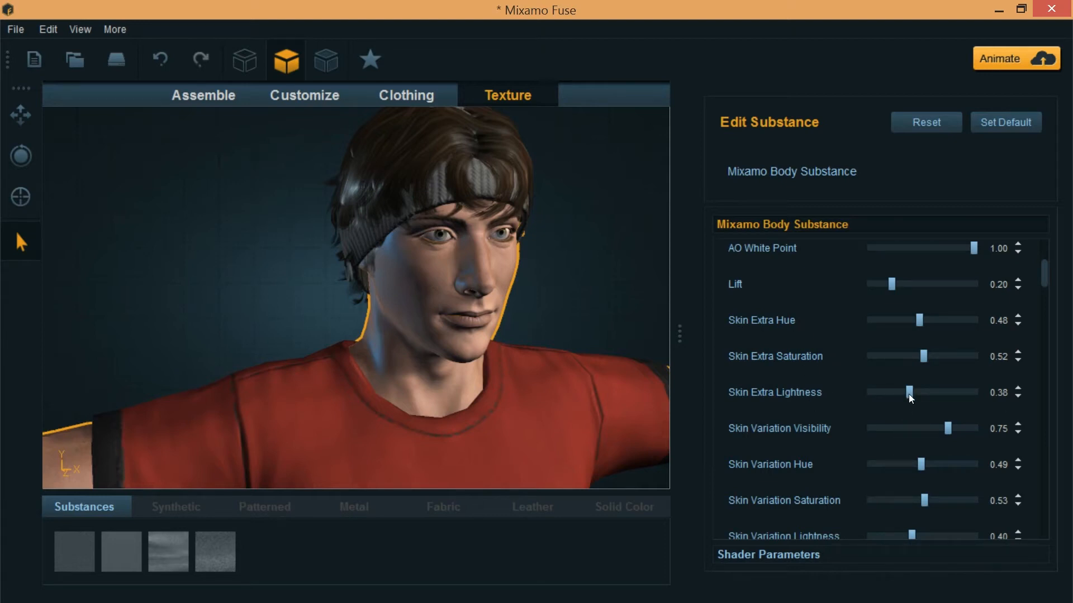
pyautogui.moveTo(909, 394); pyautogui.dragTo(853, 397)
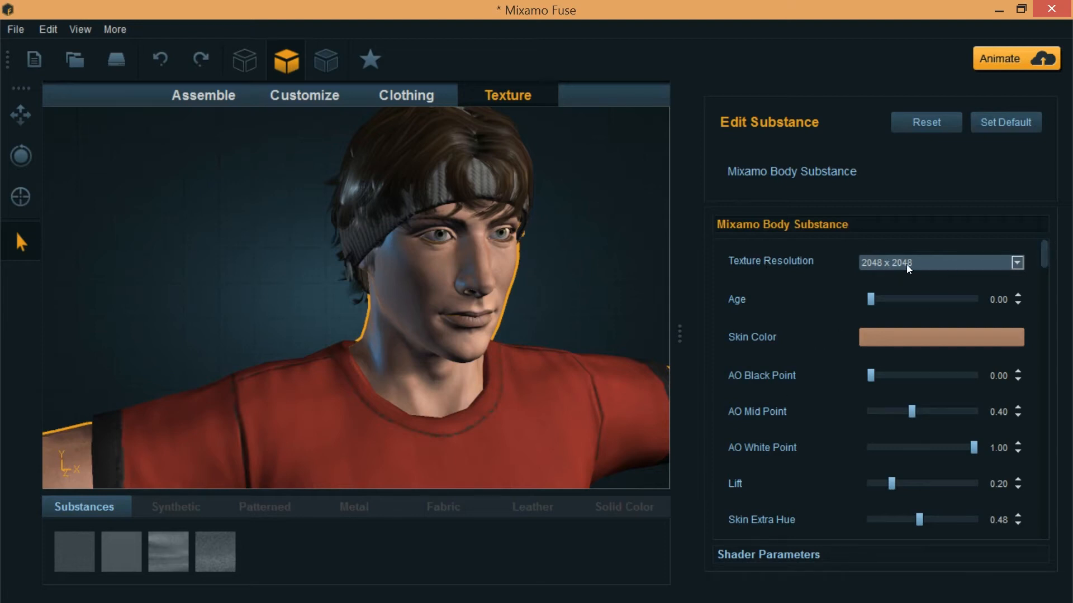
# Set Beauty Marks Amount to 0.93 and Beauty Mark Scale to 1.34, and examine the marks on the face
pyautogui.moveTo(1045, 253); pyautogui.dragTo(1046, 302)
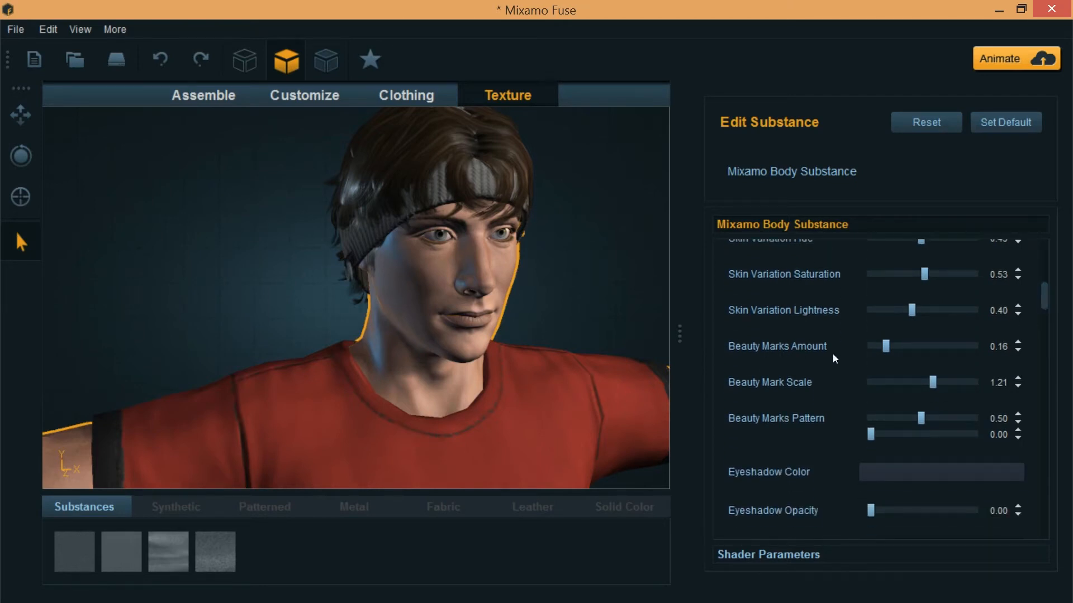
pyautogui.scroll(4, 486, 290)
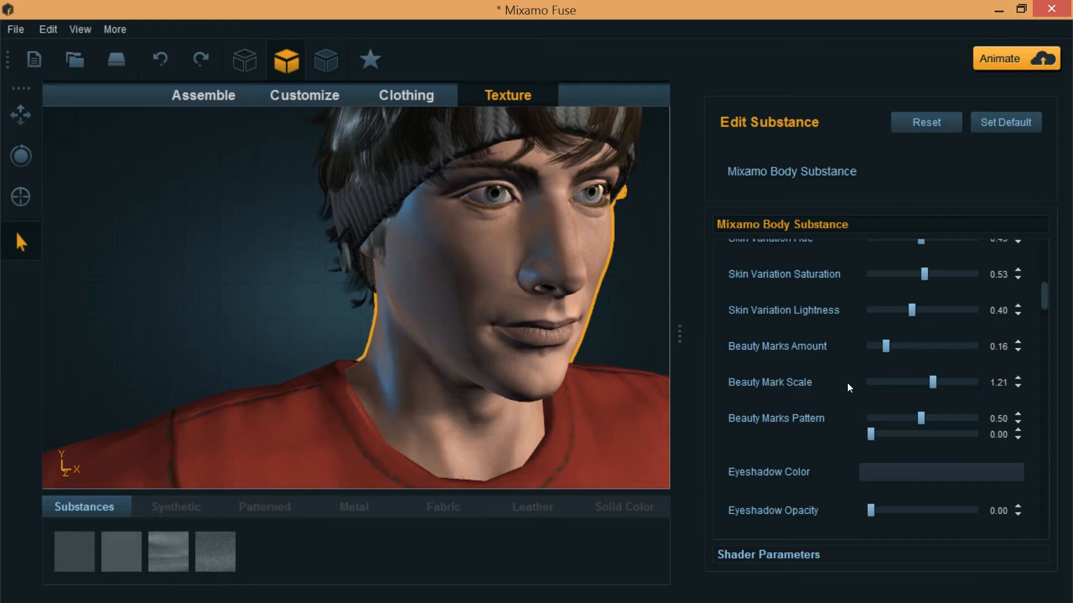
pyautogui.moveTo(889, 345); pyautogui.dragTo(978, 346)
pyautogui.moveTo(931, 382); pyautogui.dragTo(939, 383)
pyautogui.scroll(5, 498, 230)
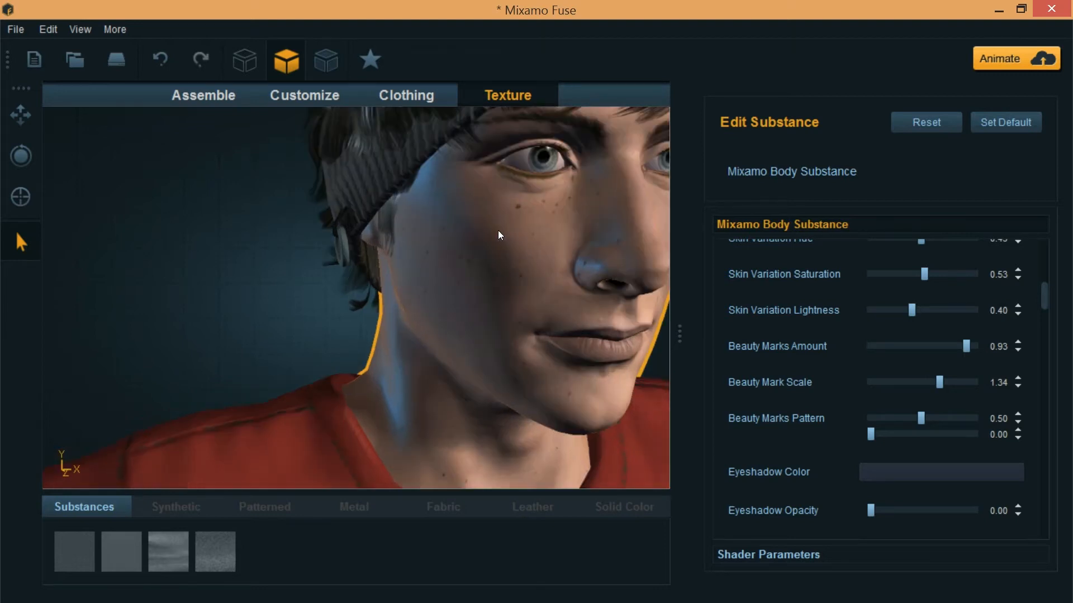
pyautogui.scroll(-6, 498, 230)
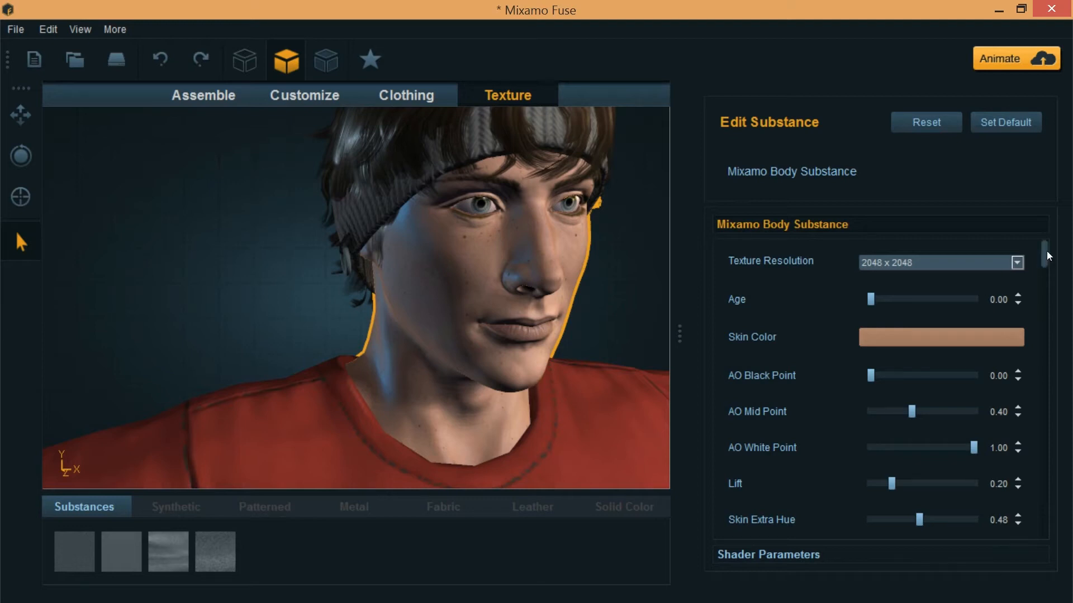
# Look through the body substance's makeup, sun tan, teeth, detail and specularity parameters
pyautogui.moveTo(1047, 254); pyautogui.dragTo(1023, 325)
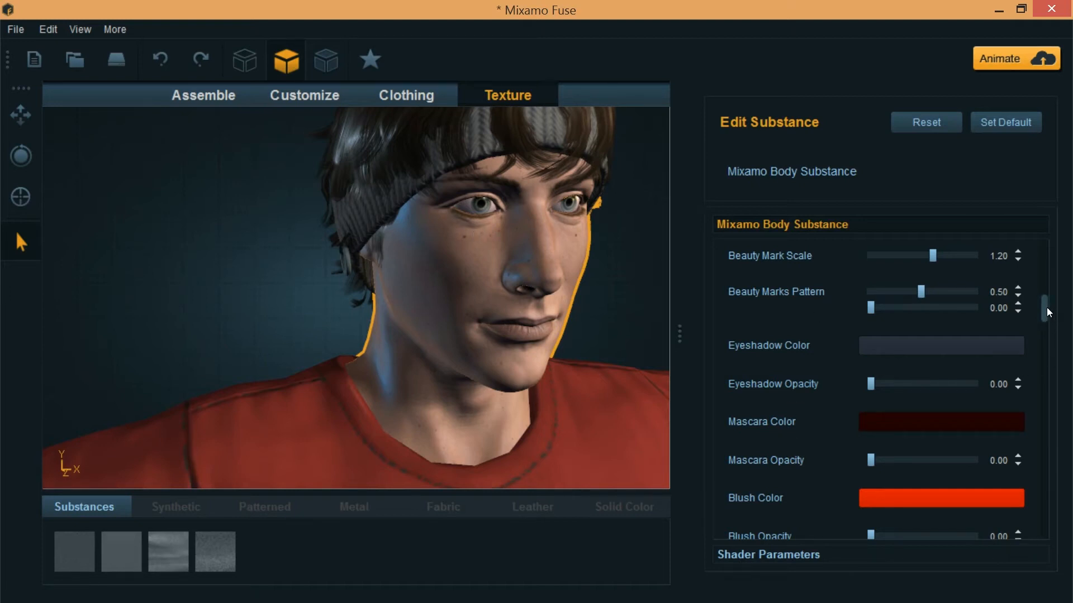
pyautogui.moveTo(1047, 307); pyautogui.dragTo(1041, 342)
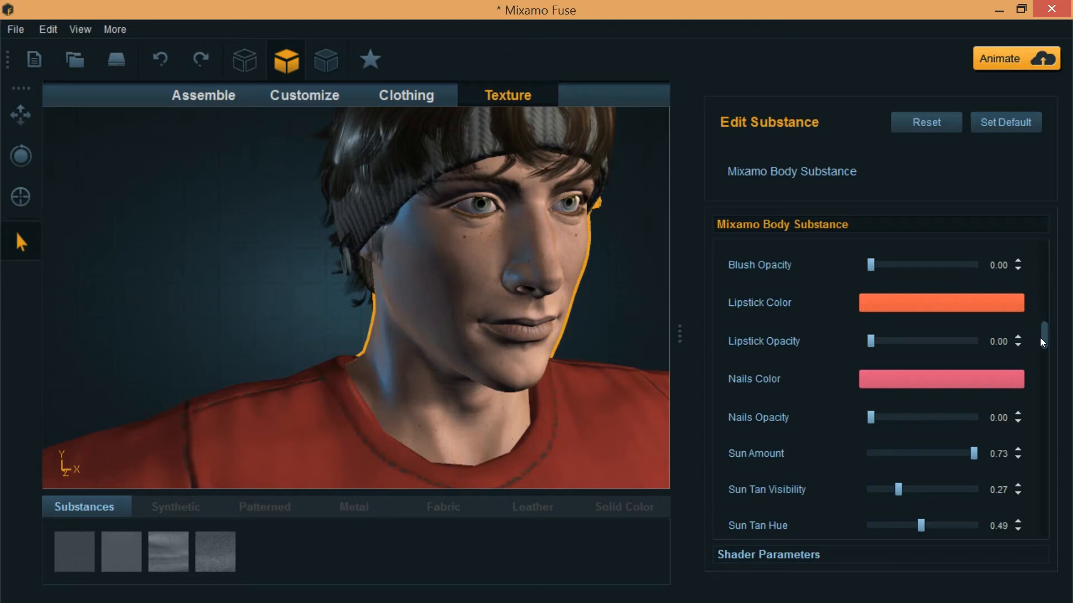
pyautogui.moveTo(1041, 342); pyautogui.dragTo(1035, 387)
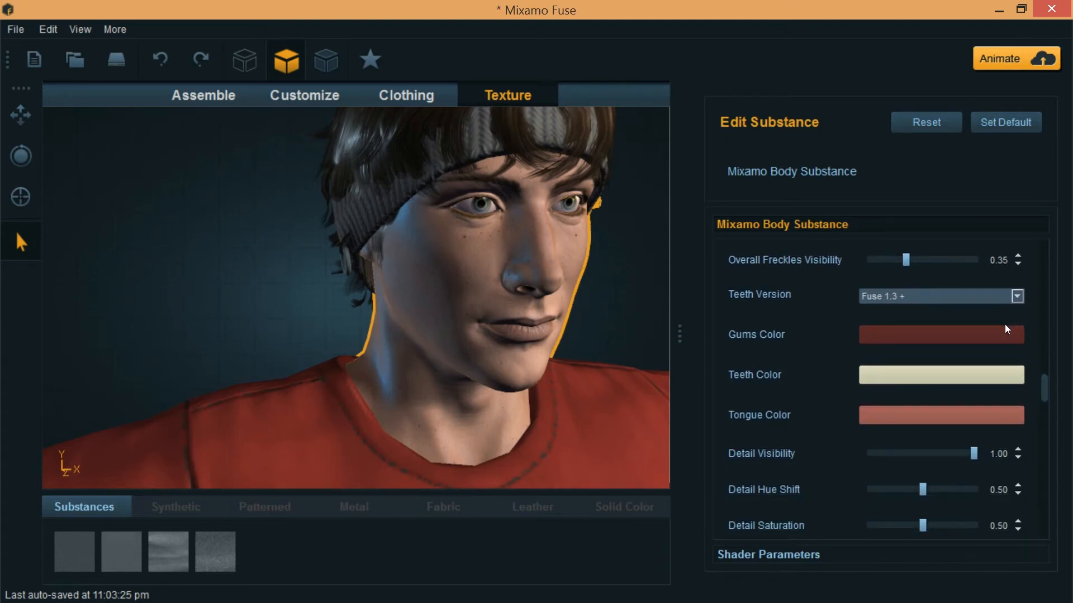
pyautogui.moveTo(1047, 387); pyautogui.dragTo(1044, 416)
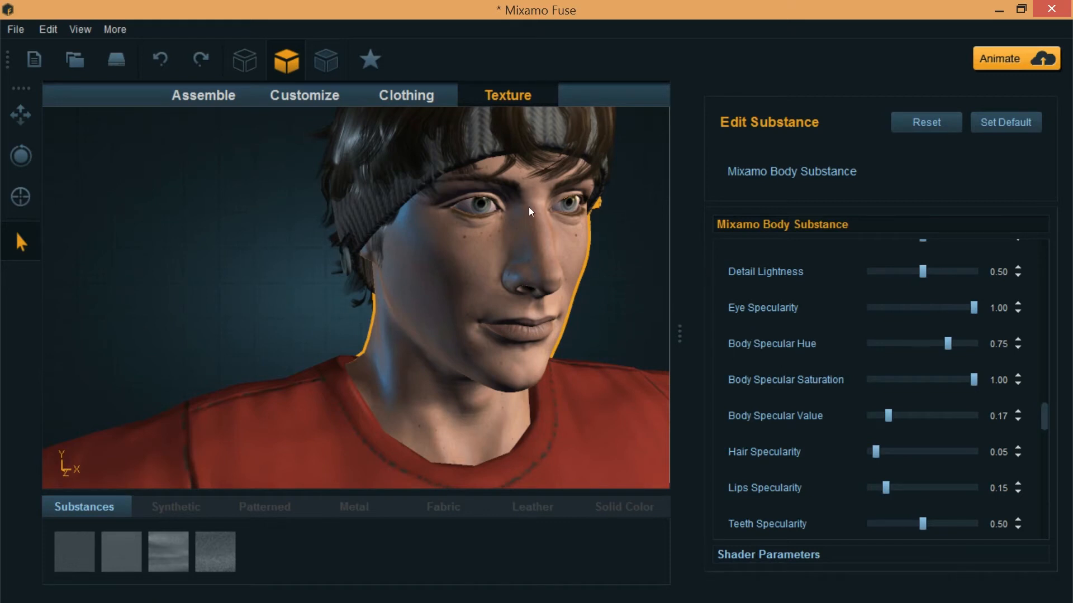
# Try the lowest Eye Specularity on a close-up of the face, restore it to 1.00, and view the facial hair options
pyautogui.scroll(3, 529, 208)
pyautogui.moveTo(241, 226); pyautogui.dragTo(326, 246)
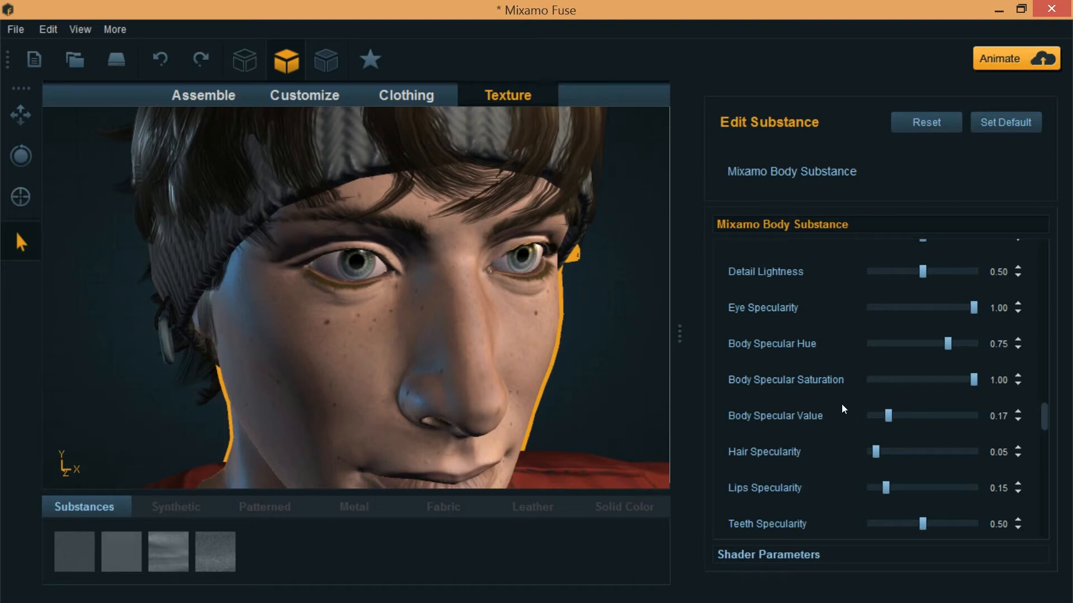
pyautogui.moveTo(967, 310); pyautogui.dragTo(860, 310)
pyautogui.moveTo(870, 307); pyautogui.dragTo(977, 316)
pyautogui.moveTo(1045, 414); pyautogui.dragTo(1040, 512)
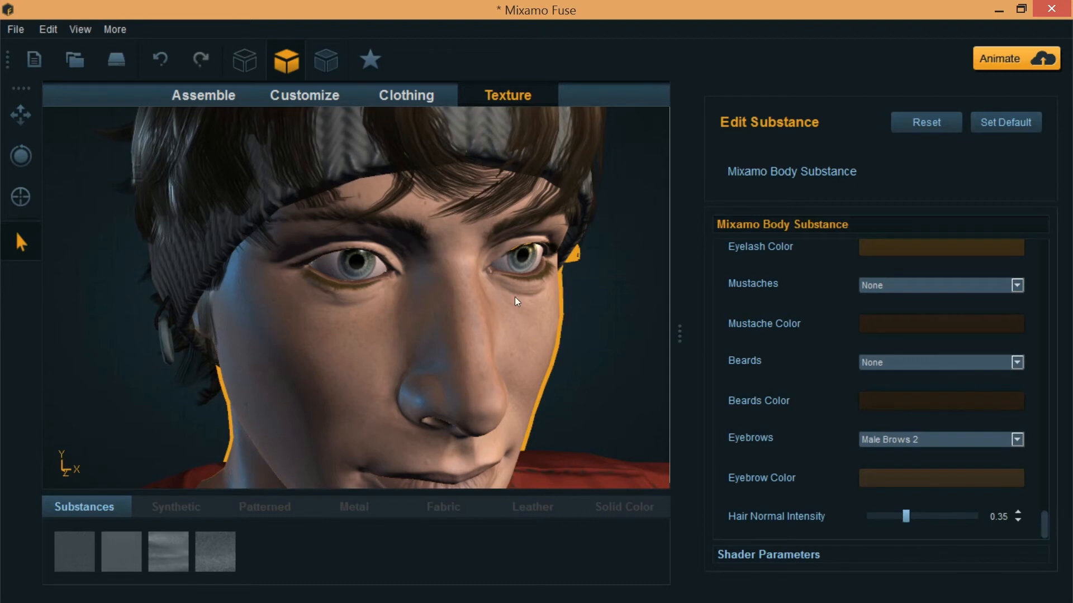
# Set the crew neck T-shirt's Texture Resolution to 1024 x 1024 and look through its general substance parameters
pyautogui.scroll(-3, 628, 287)
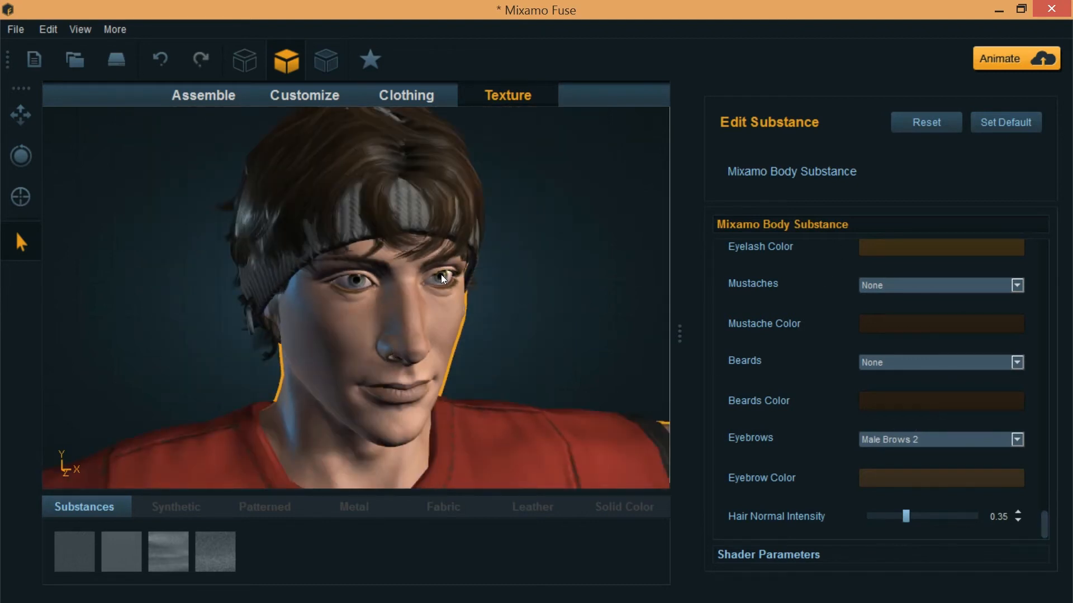
pyautogui.click(495, 437)
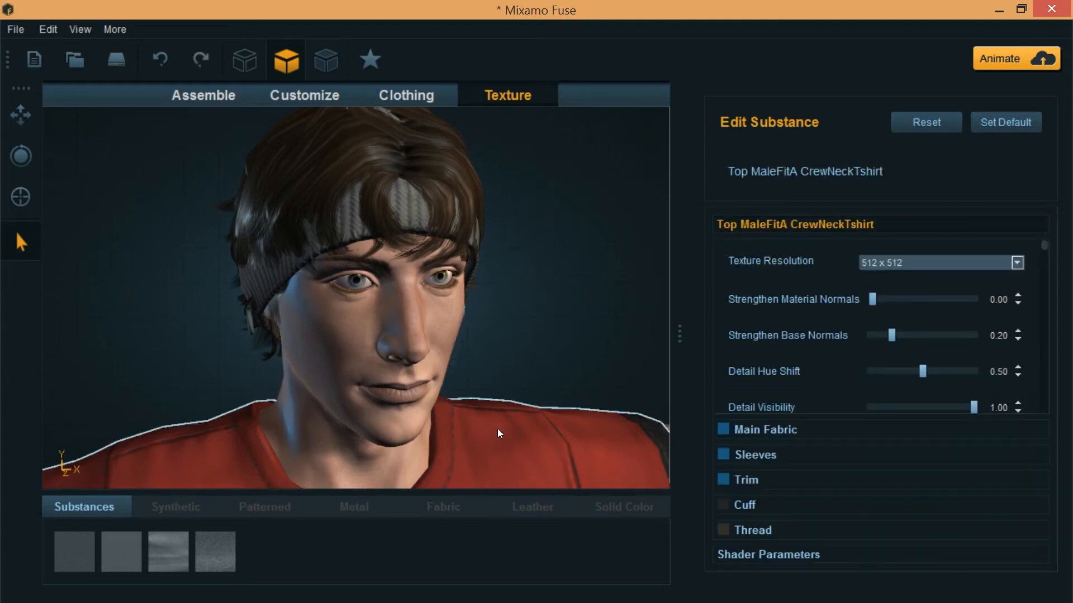
pyautogui.moveTo(552, 362); pyautogui.dragTo(534, 223, button='middle')
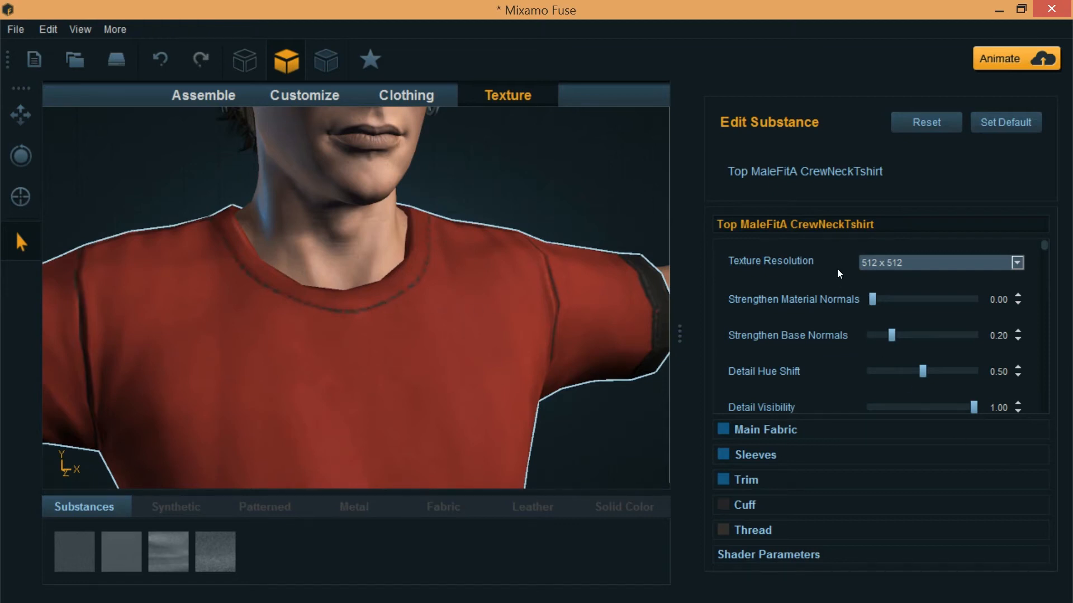
pyautogui.click(914, 265)
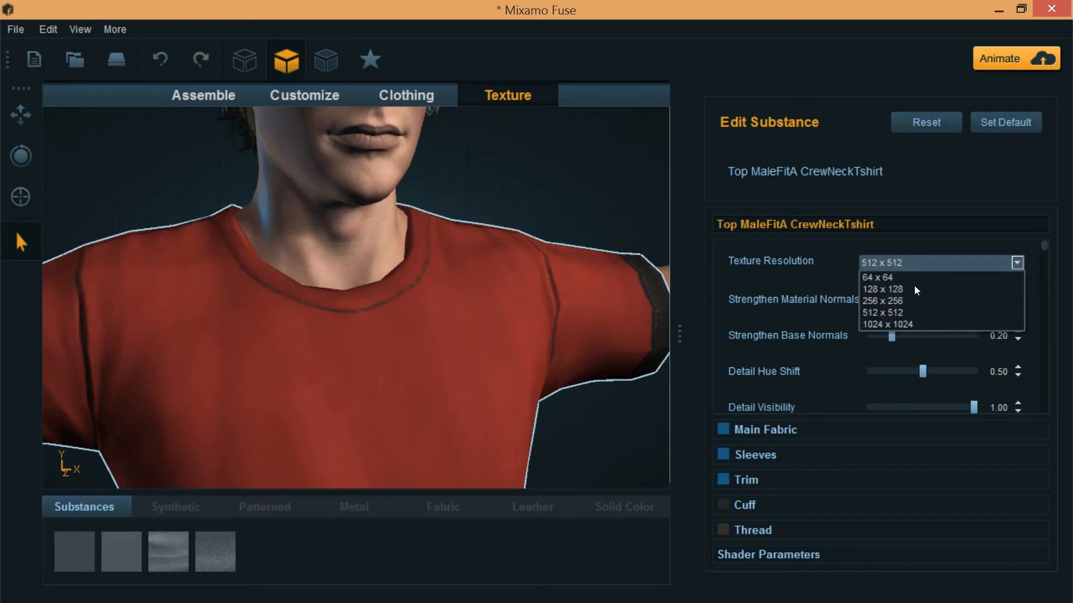
pyautogui.click(918, 320)
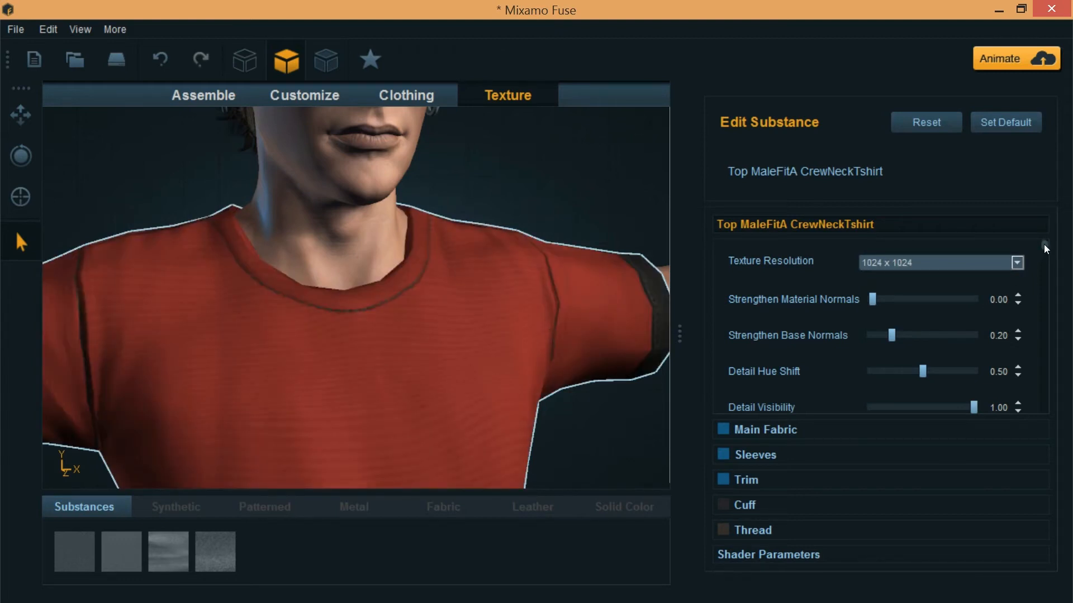
pyautogui.moveTo(1045, 249); pyautogui.dragTo(1036, 328)
pyautogui.scroll(-10, 982, 340)
pyautogui.scroll(-3, 982, 345)
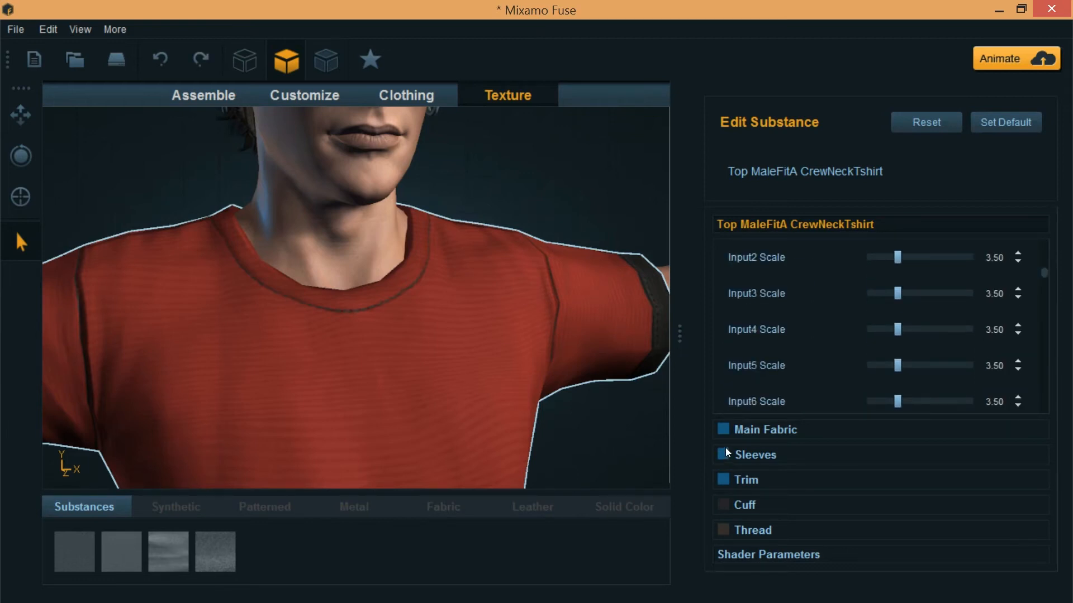
# Apply the patterned Herringbone material to the T-shirt's Main Fabric and examine the shirt from near and far
pyautogui.click(724, 430)
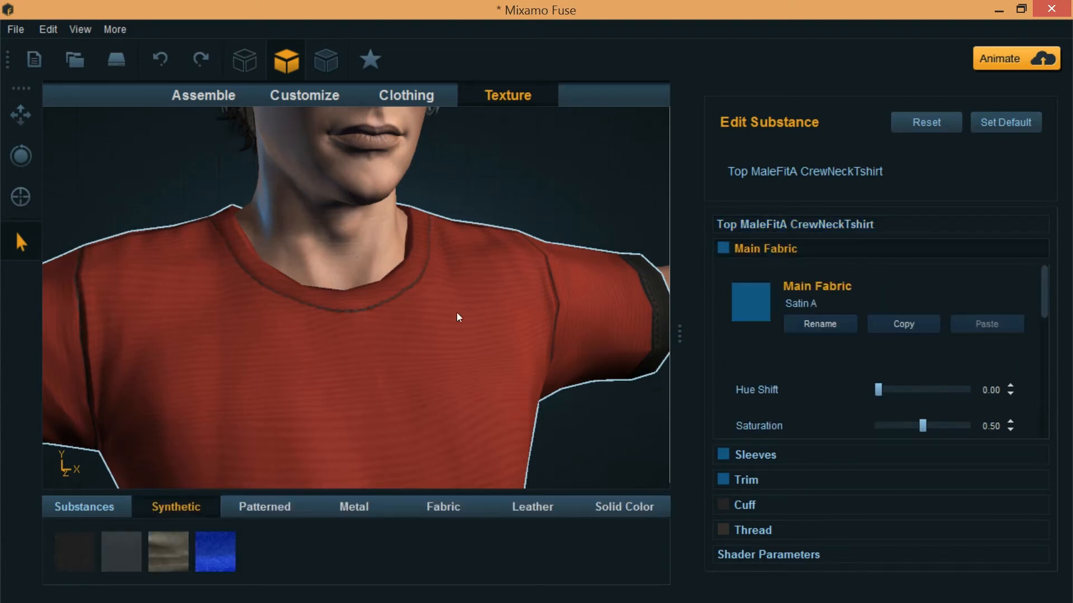
pyautogui.scroll(-5, 543, 187)
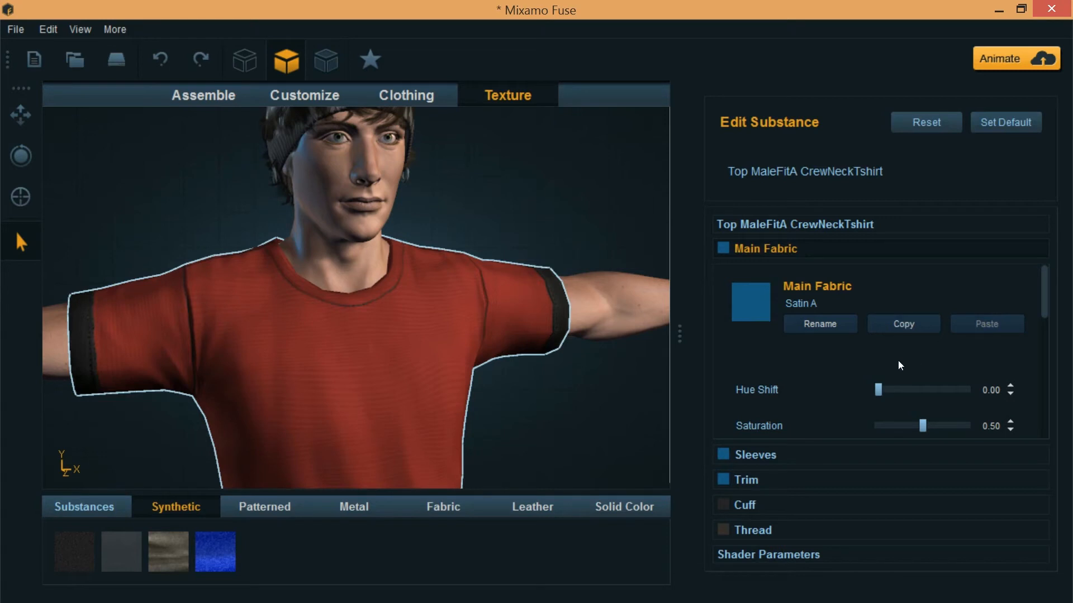
pyautogui.scroll(-6, 898, 362)
pyautogui.scroll(-2, 898, 363)
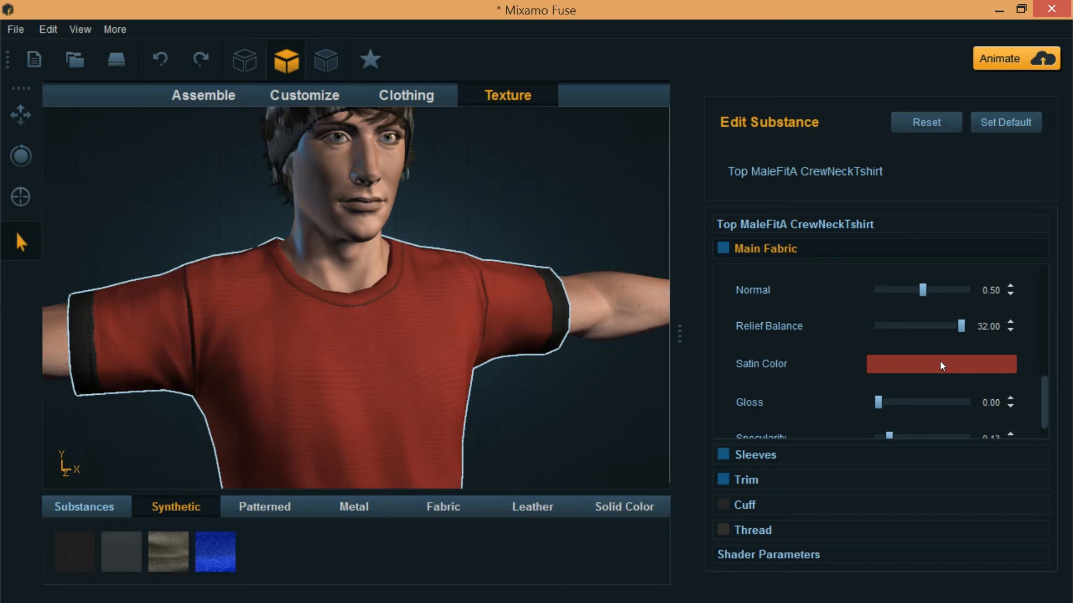
pyautogui.click(282, 505)
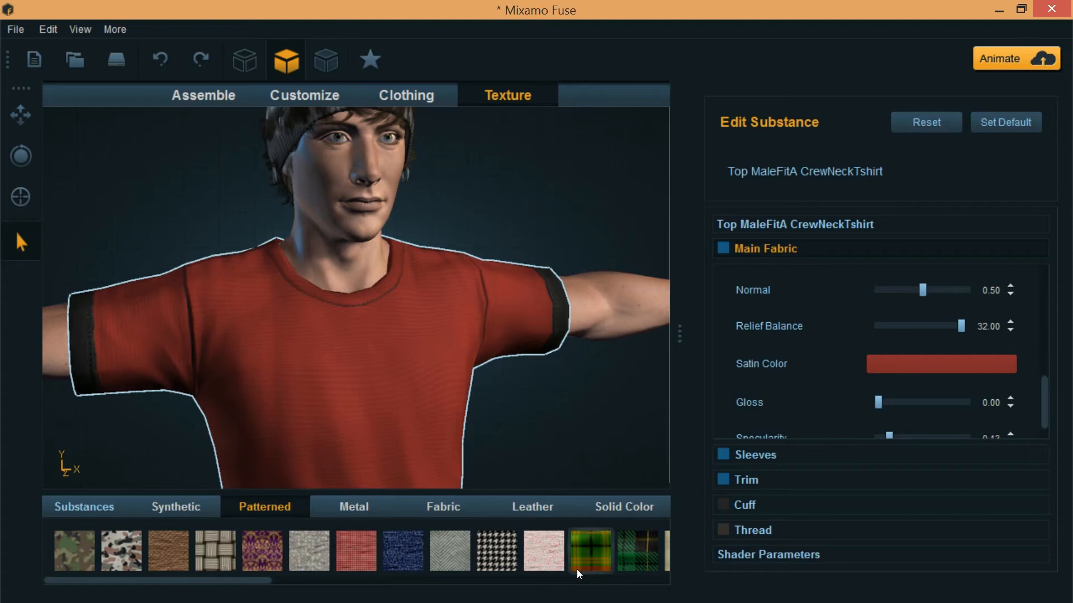
pyautogui.click(447, 561)
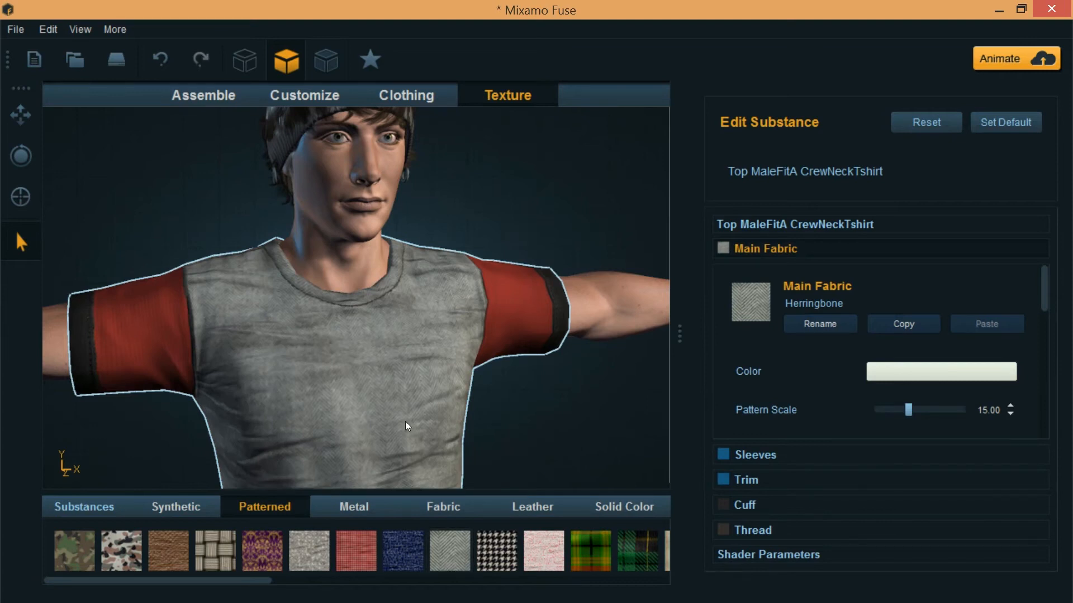
pyautogui.scroll(5, 401, 409)
pyautogui.scroll(-5, 401, 409)
pyautogui.scroll(-3, 401, 410)
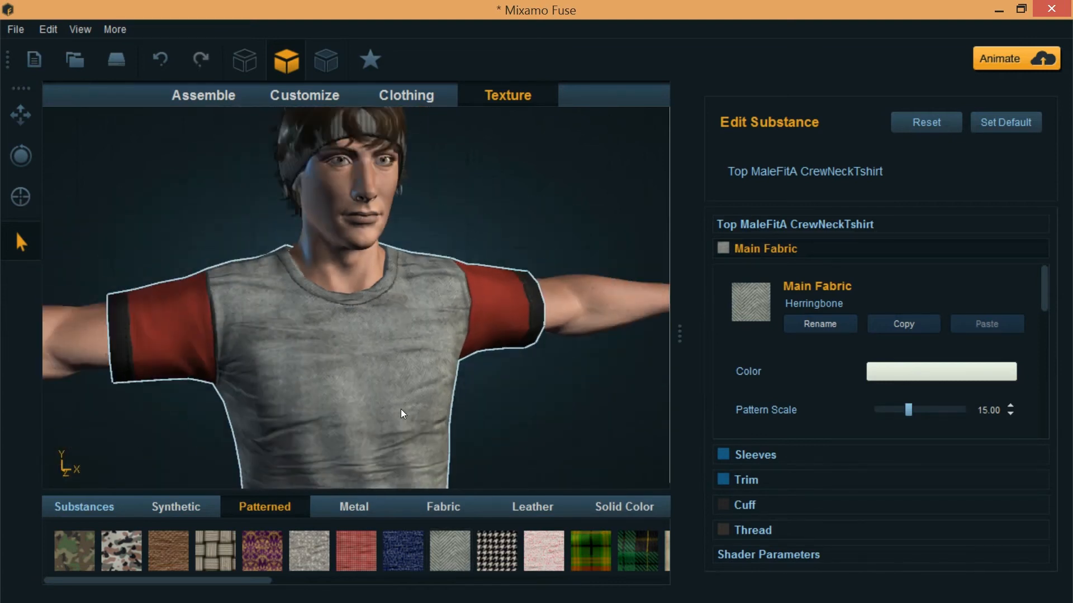
# Apply the Leather Woven Armor material to the T-shirt's Sleeves
pyautogui.click(749, 456)
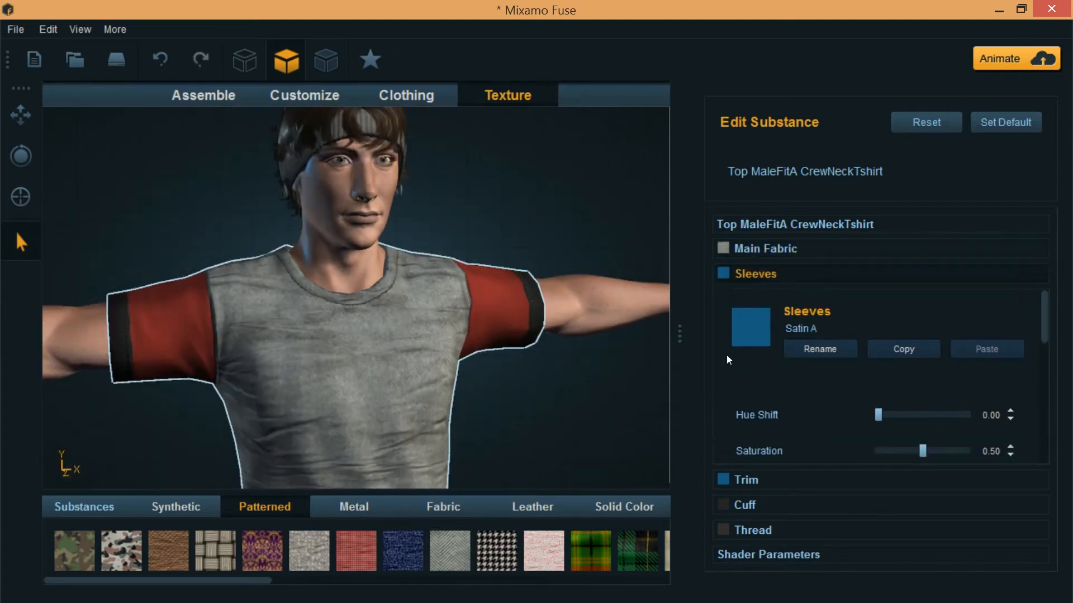
pyautogui.click(535, 506)
pyautogui.click(302, 554)
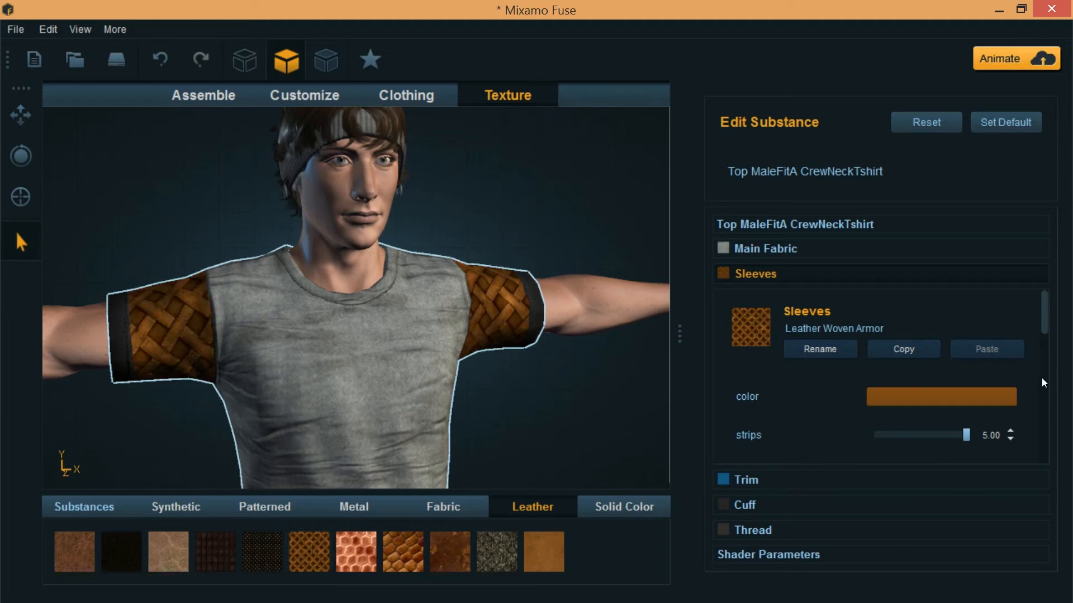
# Set the sleeve leather's strips to 2.00 and its age to 1.00
pyautogui.moveTo(1044, 318); pyautogui.dragTo(901, 353)
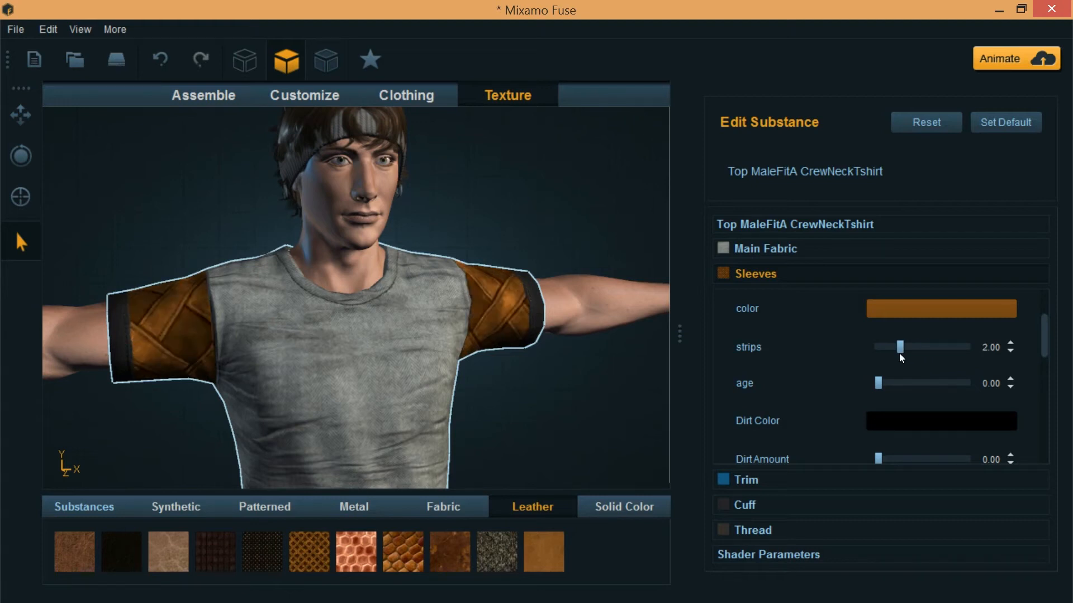
pyautogui.moveTo(877, 382); pyautogui.dragTo(970, 383)
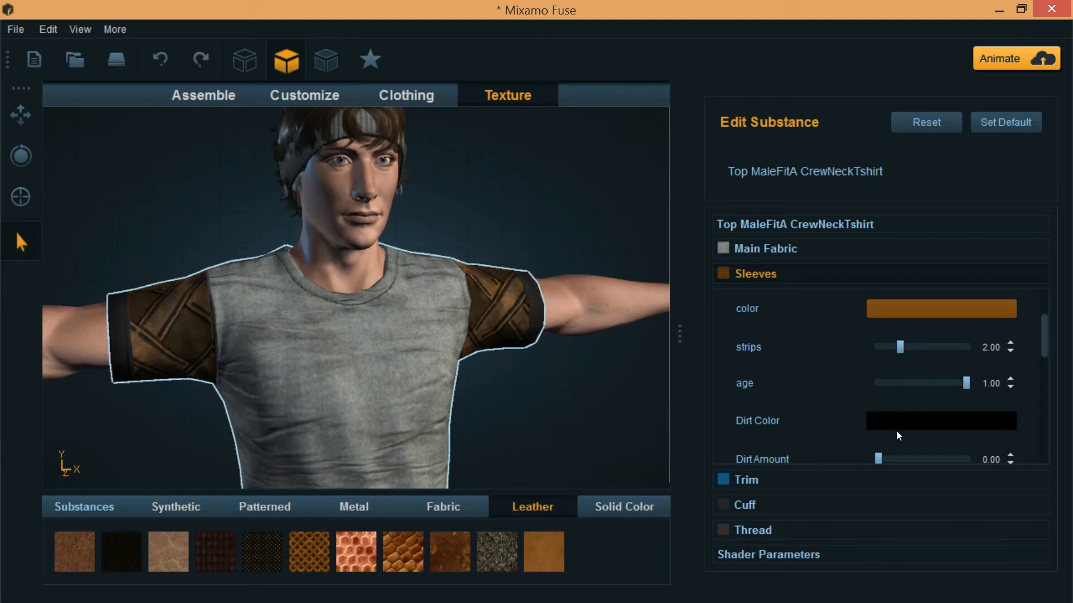
pyautogui.moveTo(1045, 358)
pyautogui.mouseDown()
pyautogui.moveTo(1041, 398)
pyautogui.moveTo(1041, 356)
pyautogui.mouseUp()
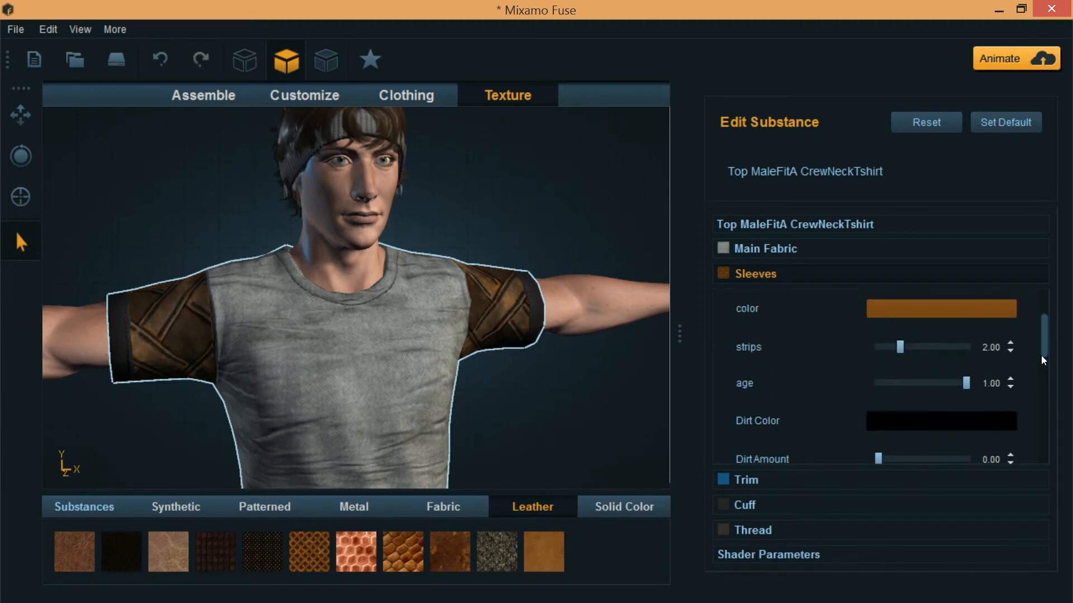
# Apply the Crackled Leather material to the T-shirt's Trim
pyautogui.click(721, 479)
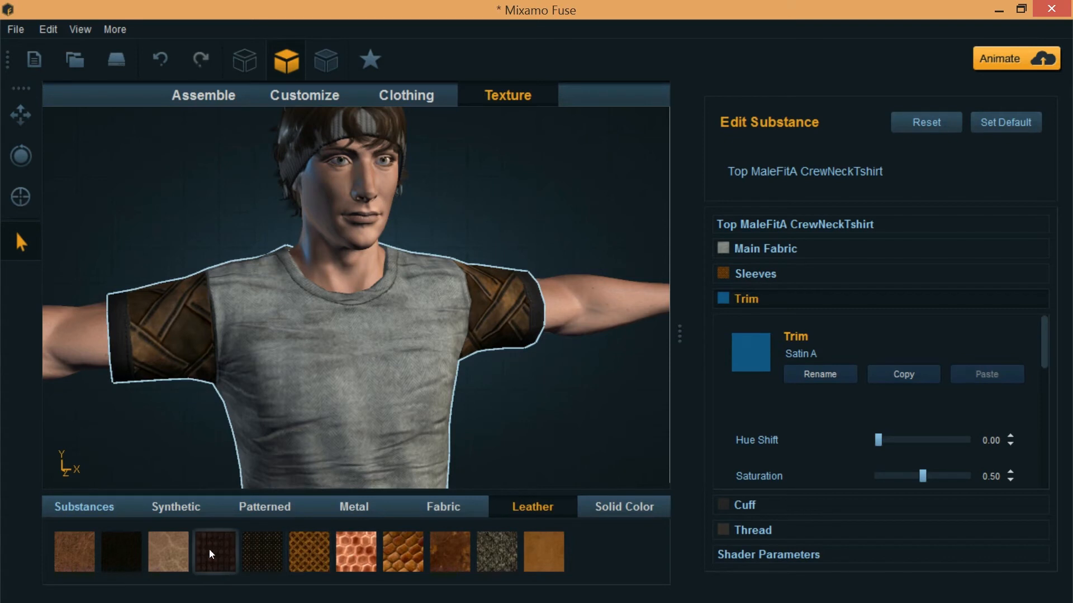
pyautogui.click(165, 550)
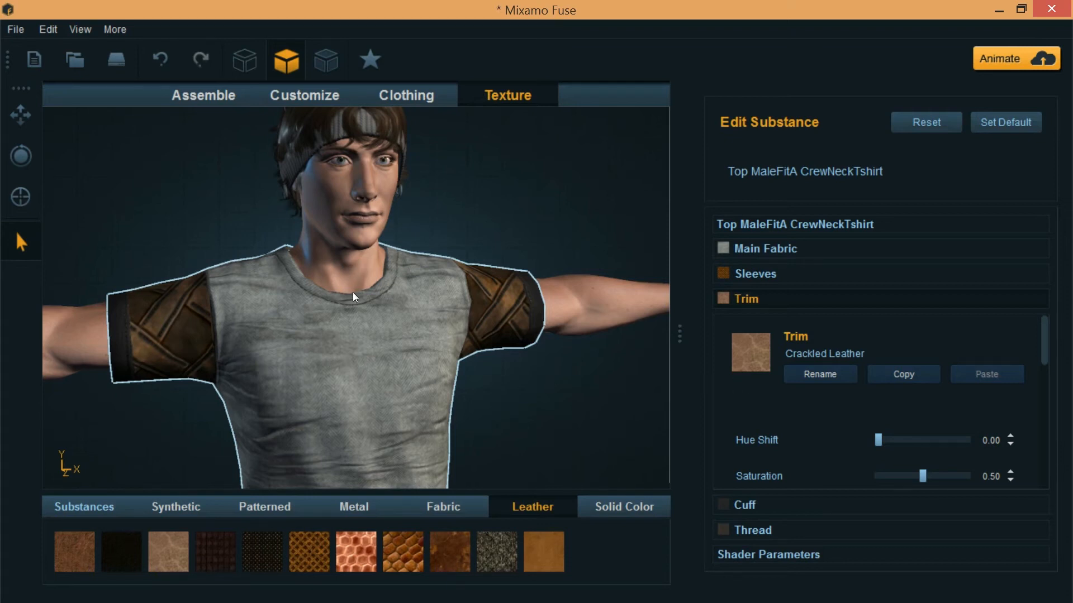
# Apply the Large Wool Knit fabric material to the T-shirt's Cuff and examine it on the sleeves
pyautogui.scroll(3, 360, 286)
pyautogui.scroll(-5, 360, 286)
pyautogui.moveTo(489, 413); pyautogui.dragTo(461, 259, button='middle')
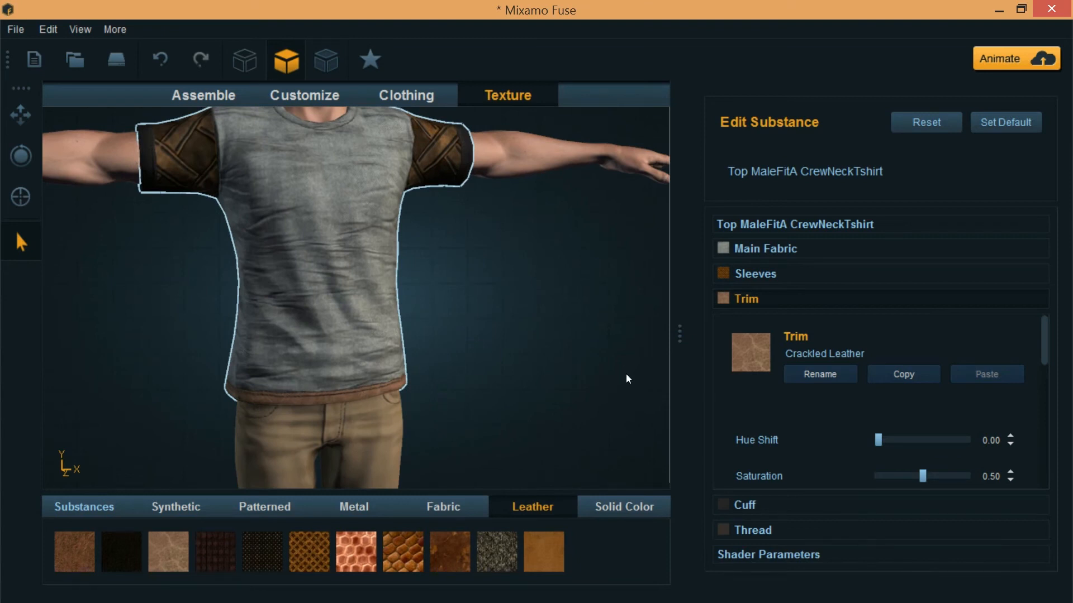
pyautogui.click(745, 505)
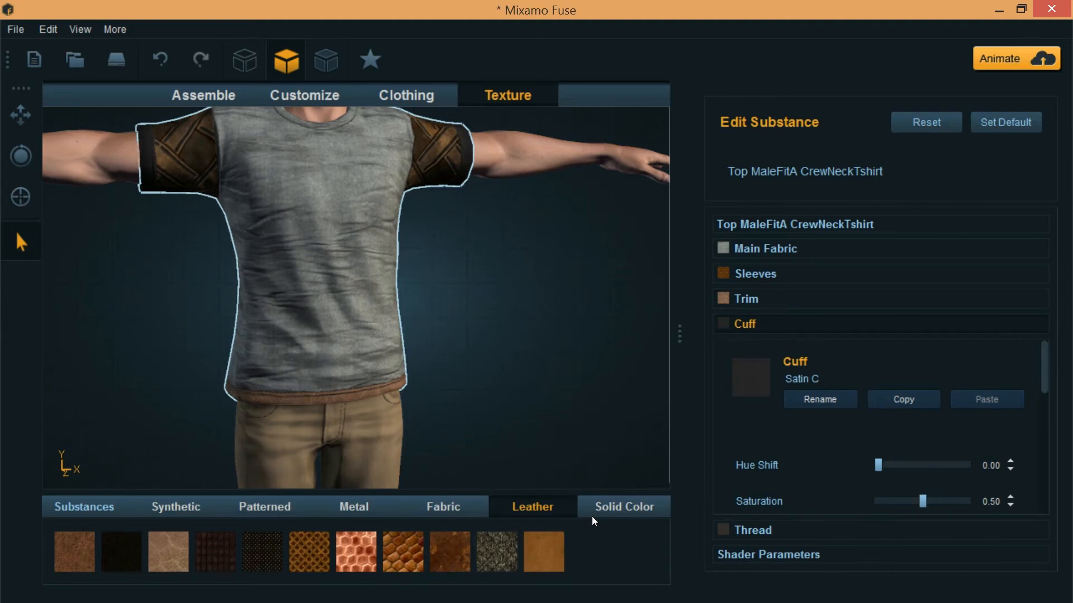
pyautogui.click(445, 508)
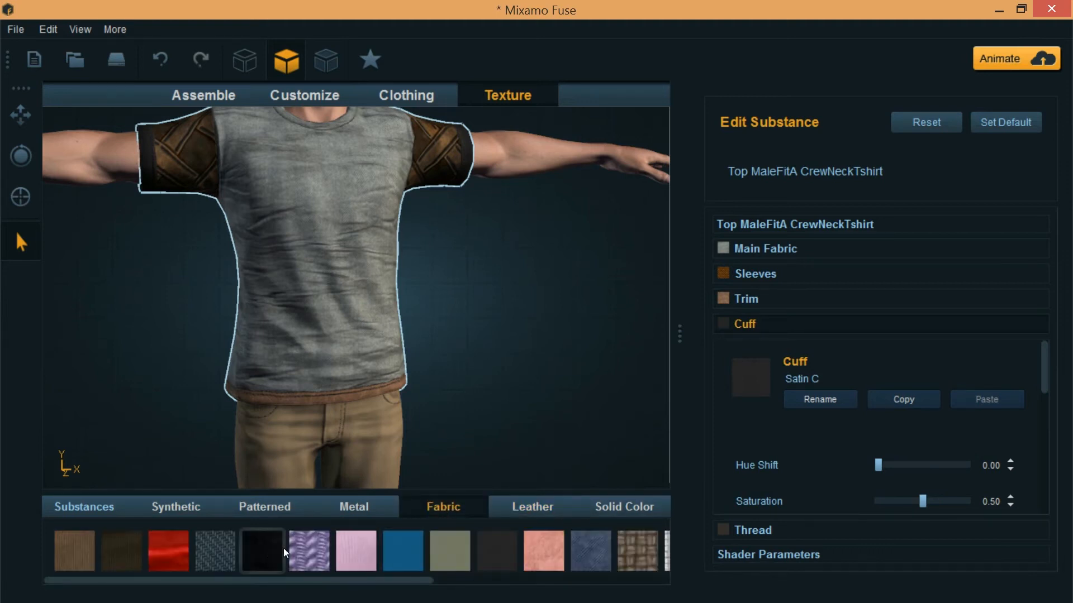
pyautogui.click(311, 548)
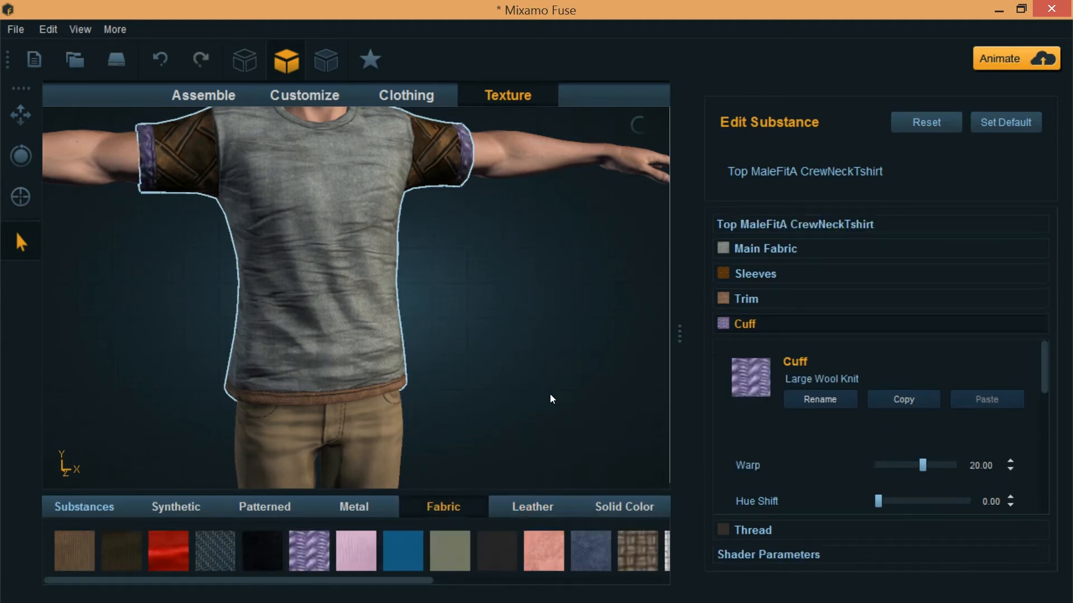
pyautogui.scroll(-3, 518, 281)
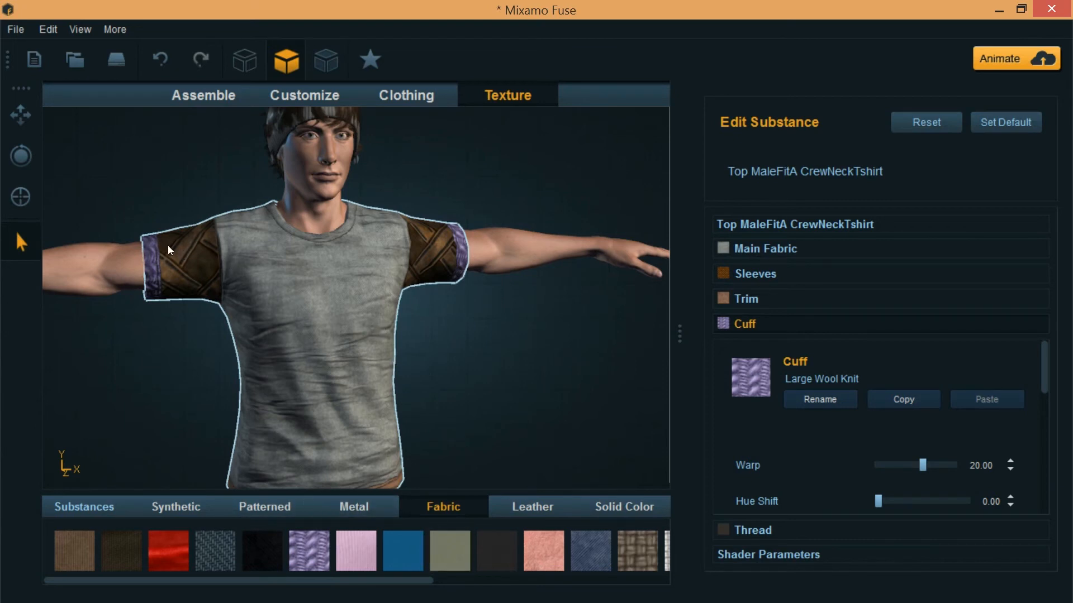
pyautogui.moveTo(561, 330); pyautogui.dragTo(541, 322)
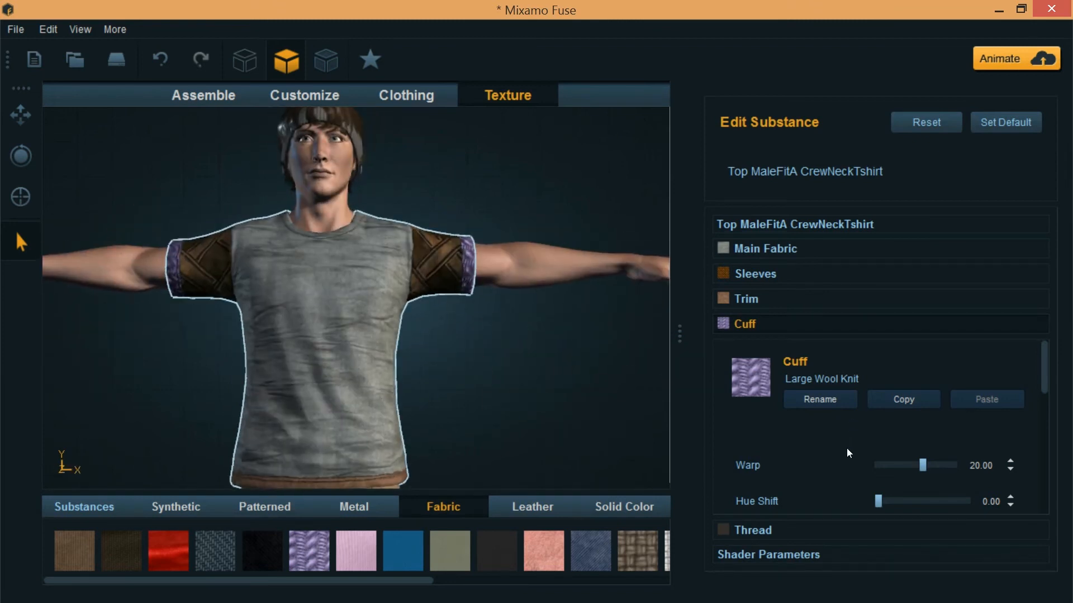
# Check the texture resolution settings and available sizes for the crew-neck T-shirt and the jeans
pyautogui.click(829, 224)
pyautogui.click(889, 268)
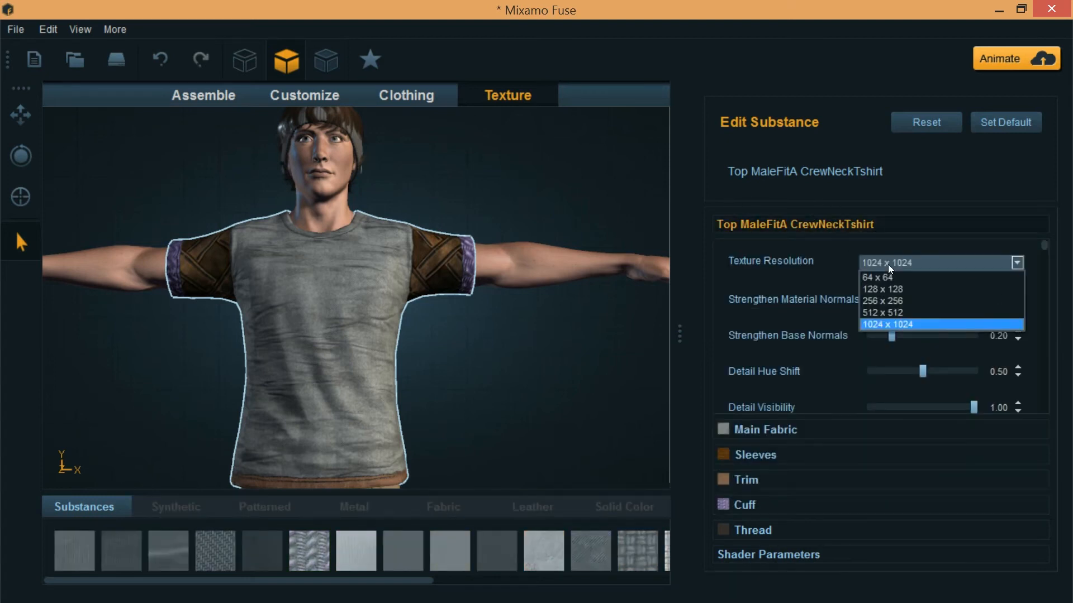
pyautogui.click(887, 264)
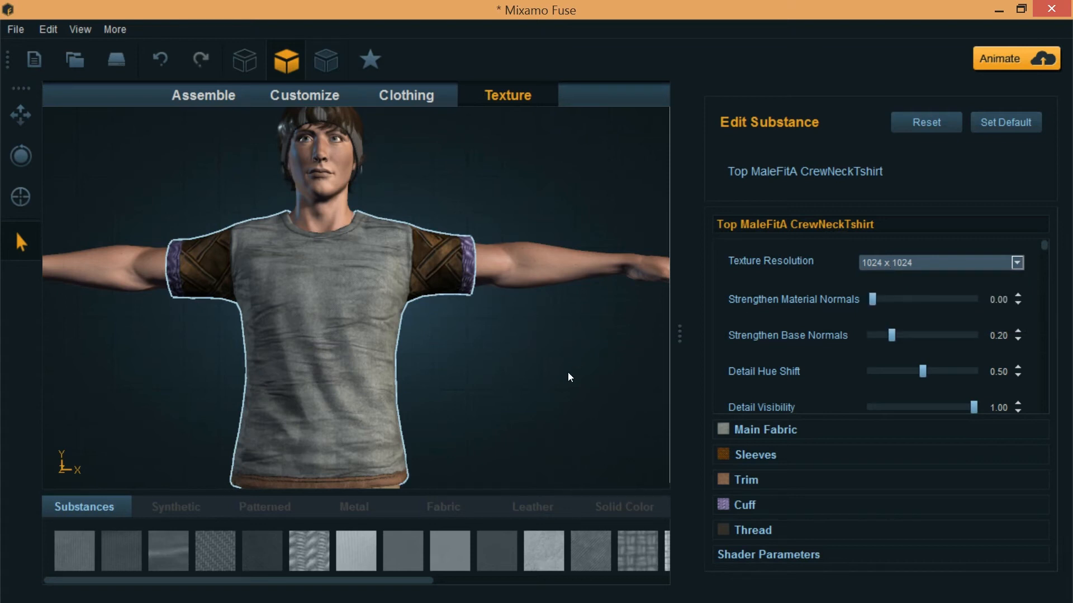
pyautogui.click(567, 373)
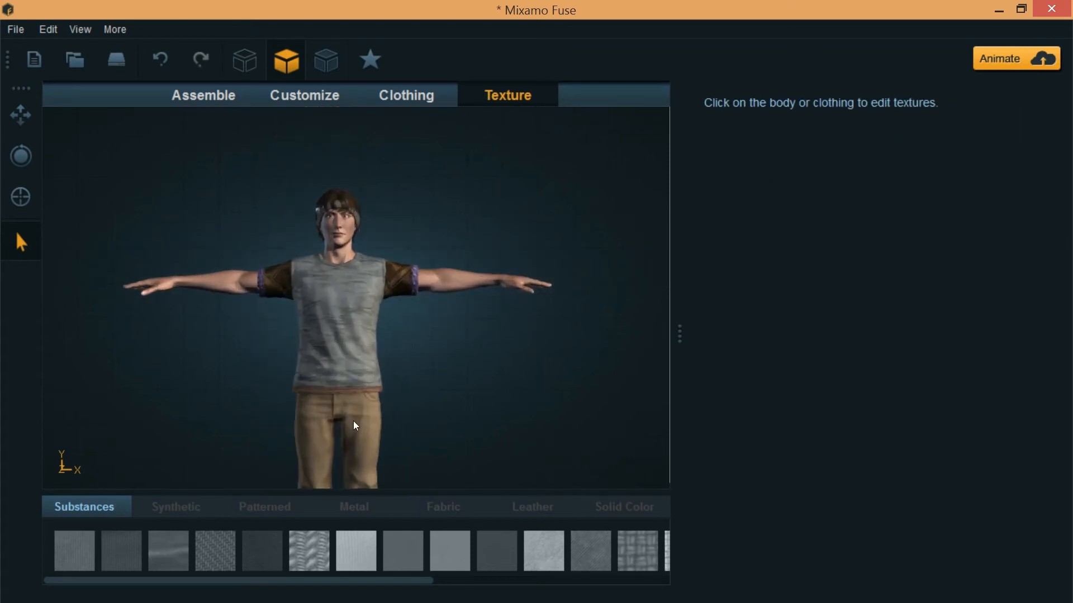
pyautogui.click(340, 337)
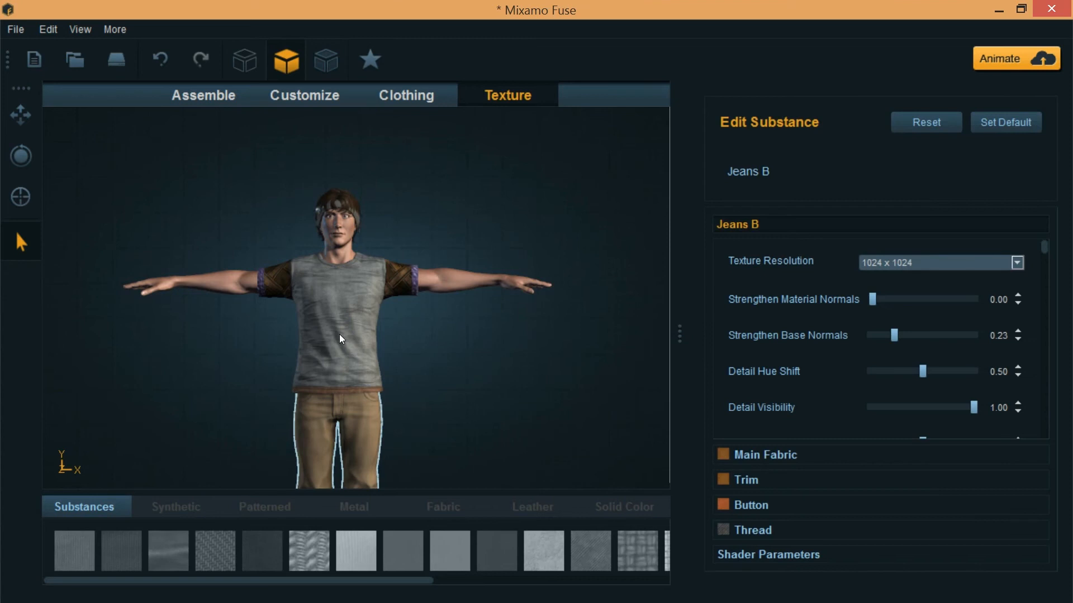
pyautogui.click(339, 334)
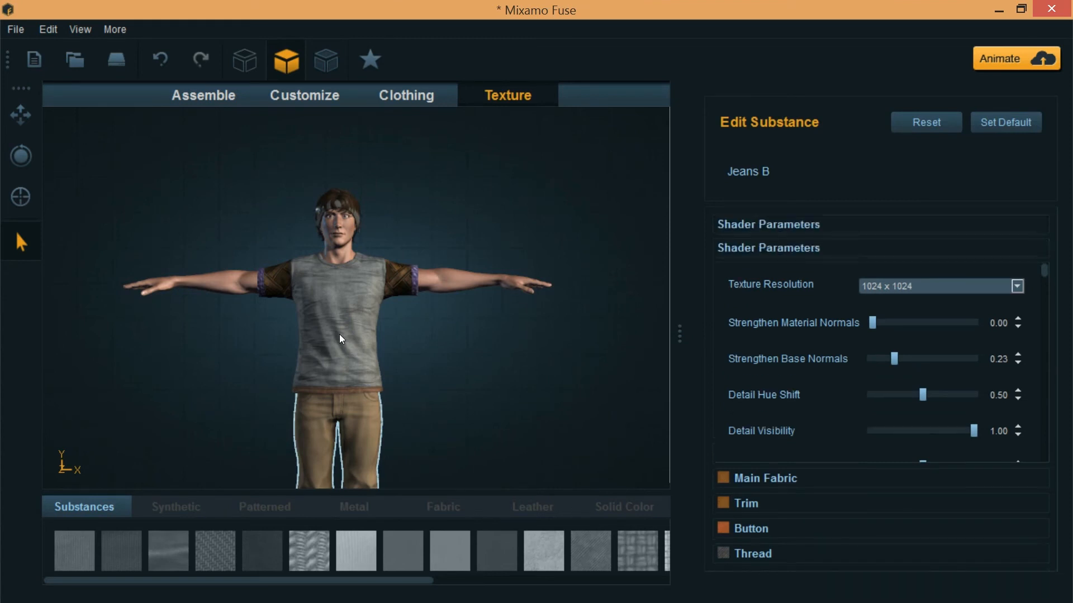
pyautogui.click(366, 423)
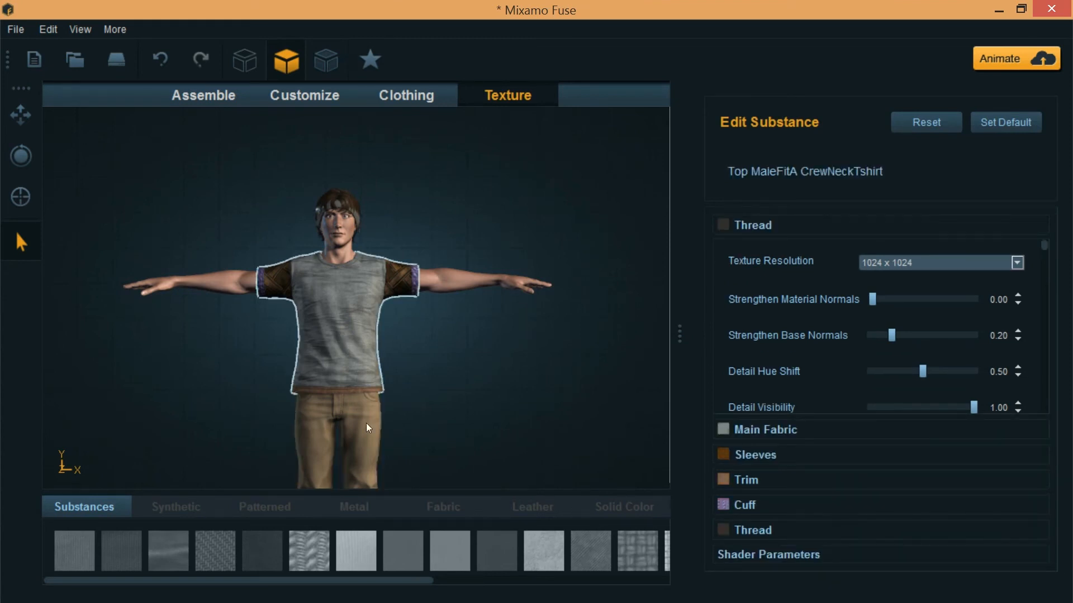
pyautogui.click(943, 264)
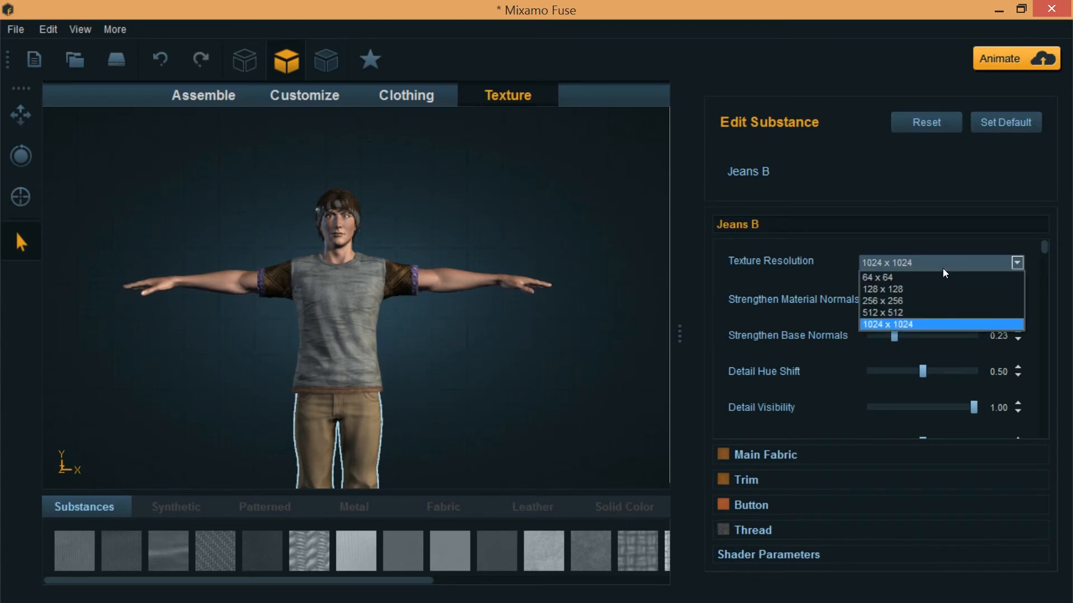
pyautogui.click(943, 267)
pyautogui.click(492, 394)
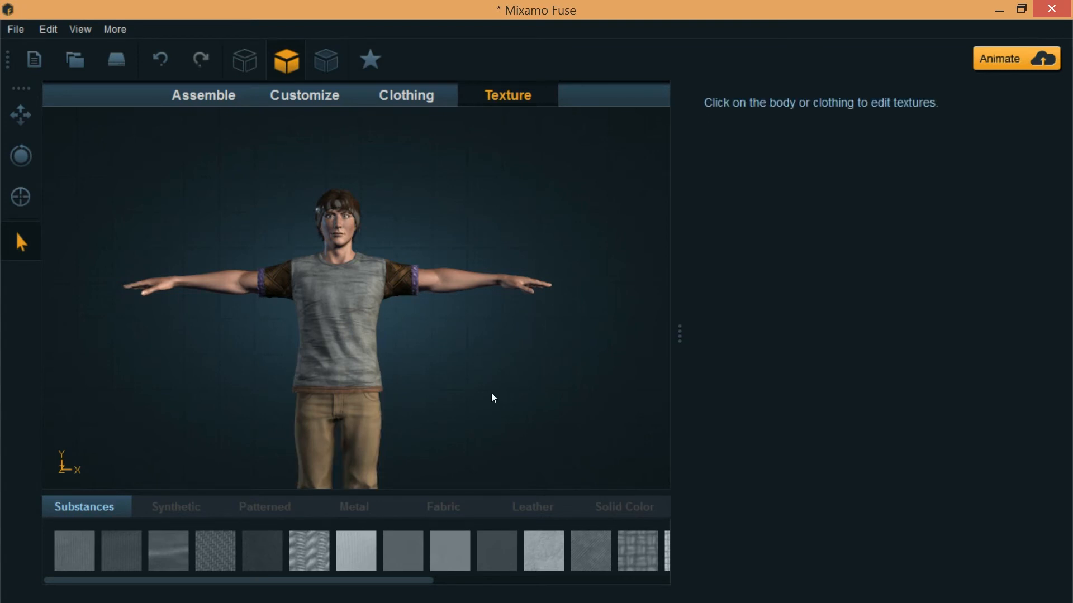
# Set the athletic shoes' texture resolution to 1024 x 1024
pyautogui.moveTo(491, 394); pyautogui.dragTo(483, 239, button='middle')
pyautogui.click(356, 435)
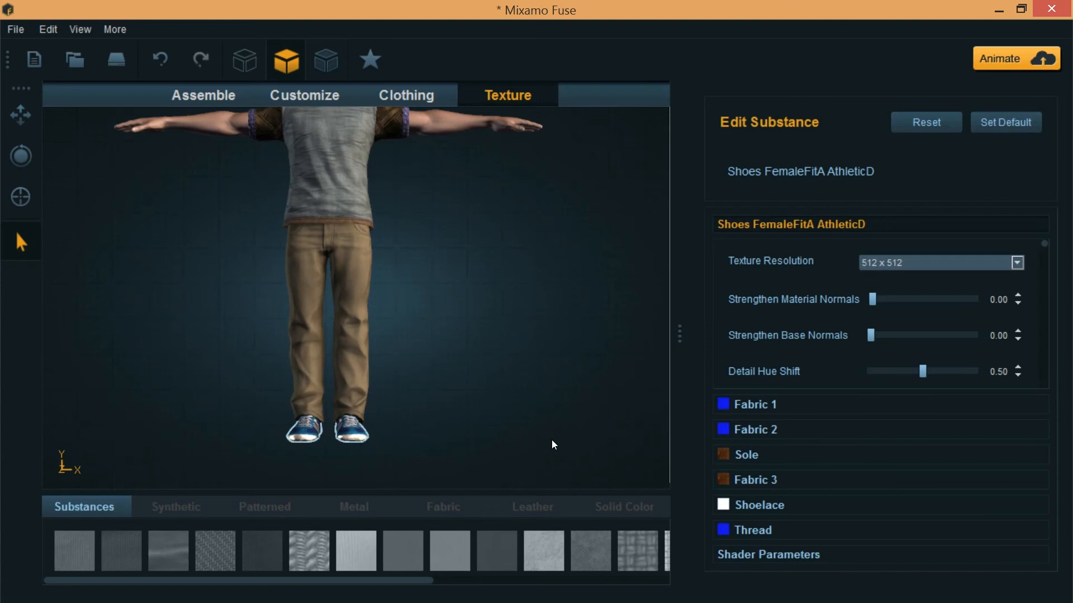
pyautogui.click(901, 266)
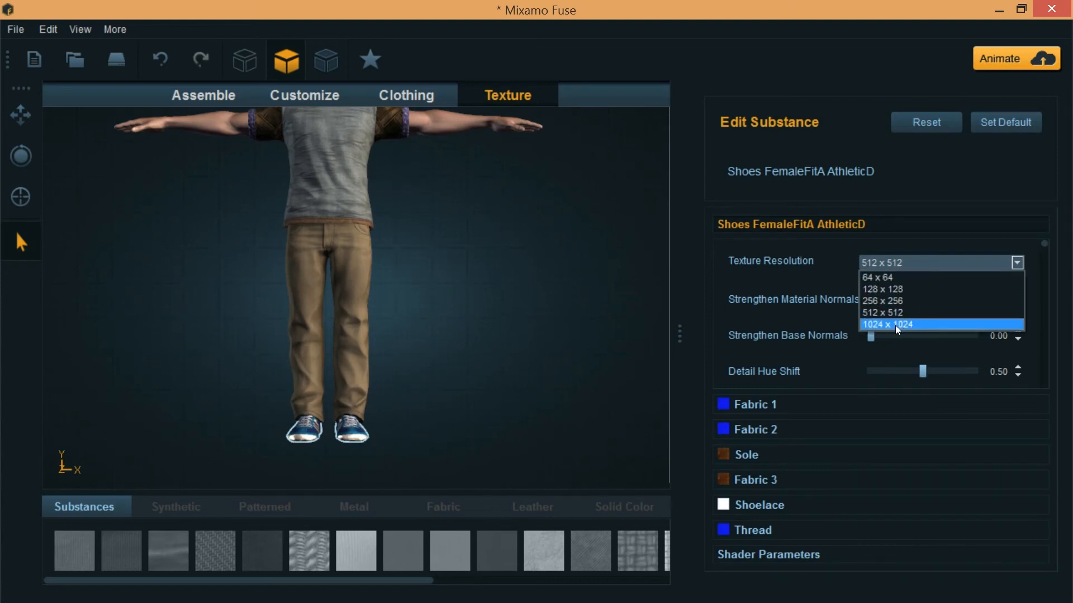
pyautogui.click(895, 325)
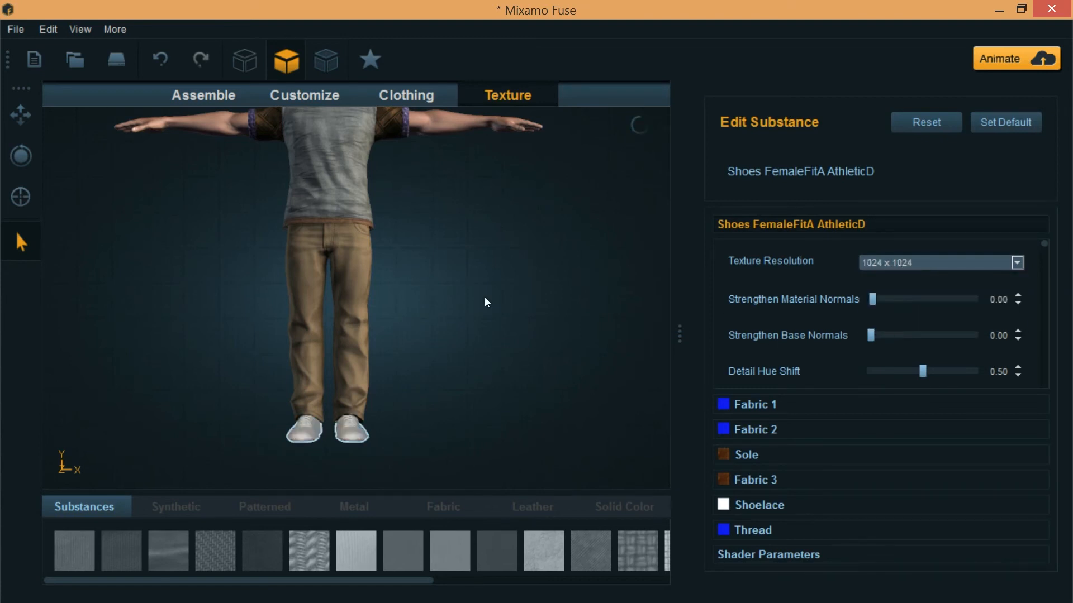
pyautogui.click(500, 288)
# Set the hair's texture resolution to 1024 x 1024
pyautogui.moveTo(471, 232); pyautogui.dragTo(463, 373)
pyautogui.click(343, 150)
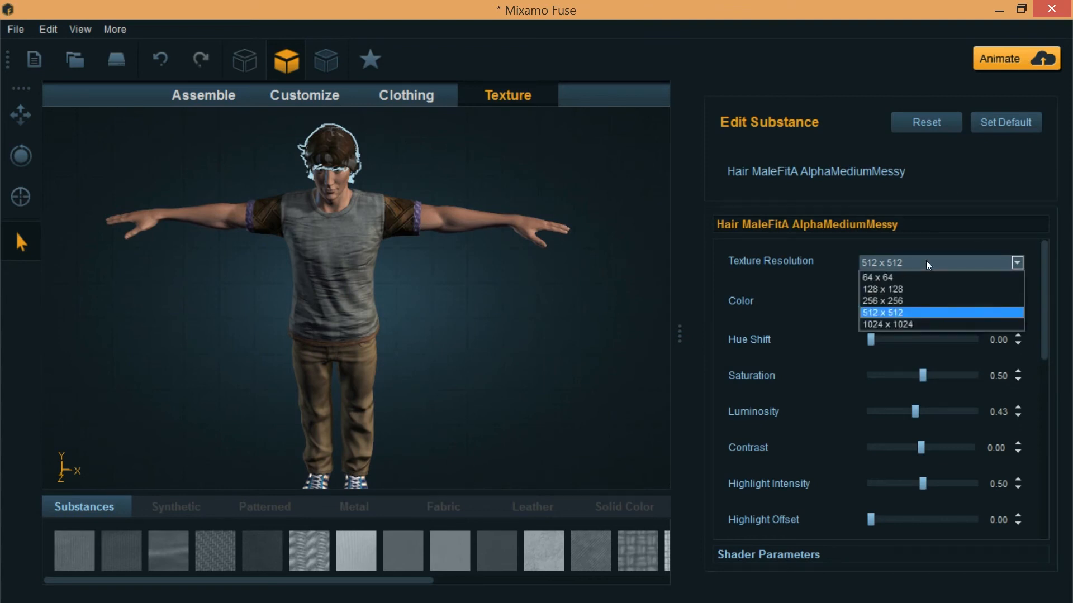
pyautogui.click(920, 323)
pyautogui.click(410, 176)
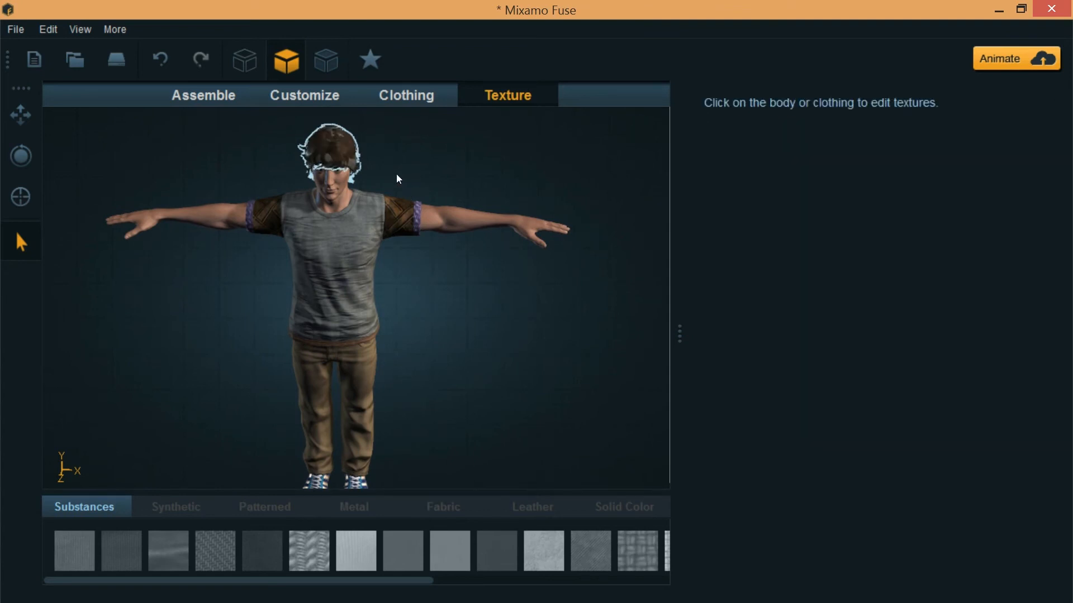
# Set the beanie's texture resolution to 1024 x 1024 and view the whole character
pyautogui.click(350, 164)
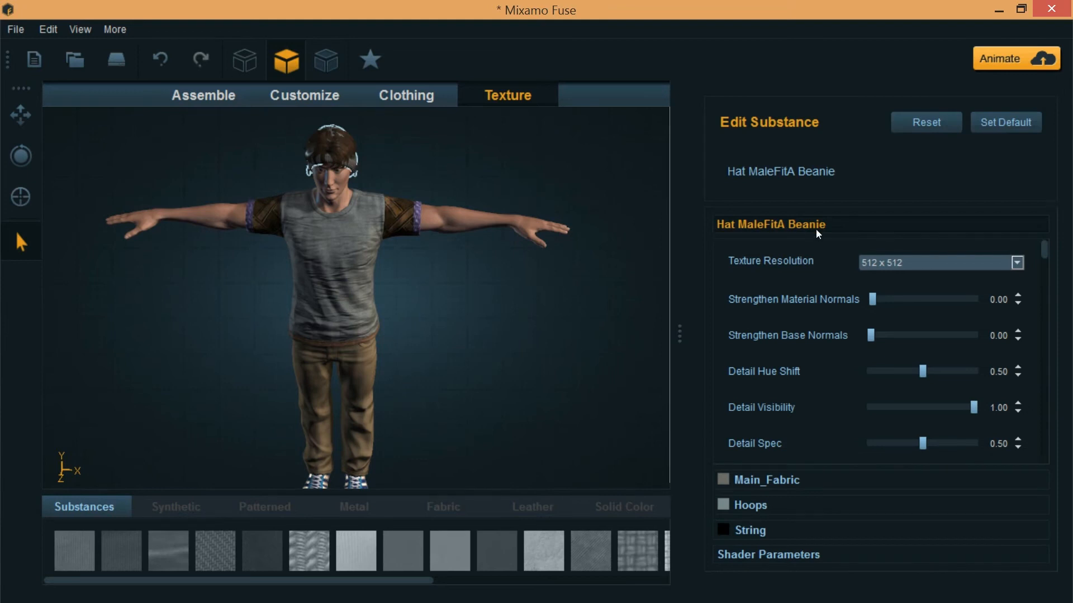
pyautogui.click(909, 258)
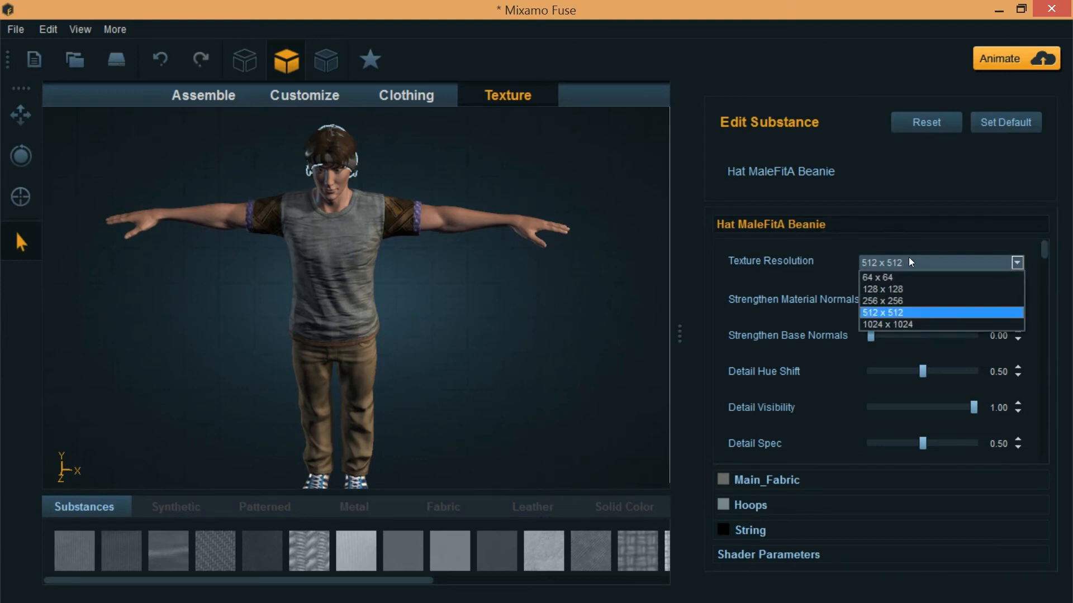
pyautogui.click(900, 324)
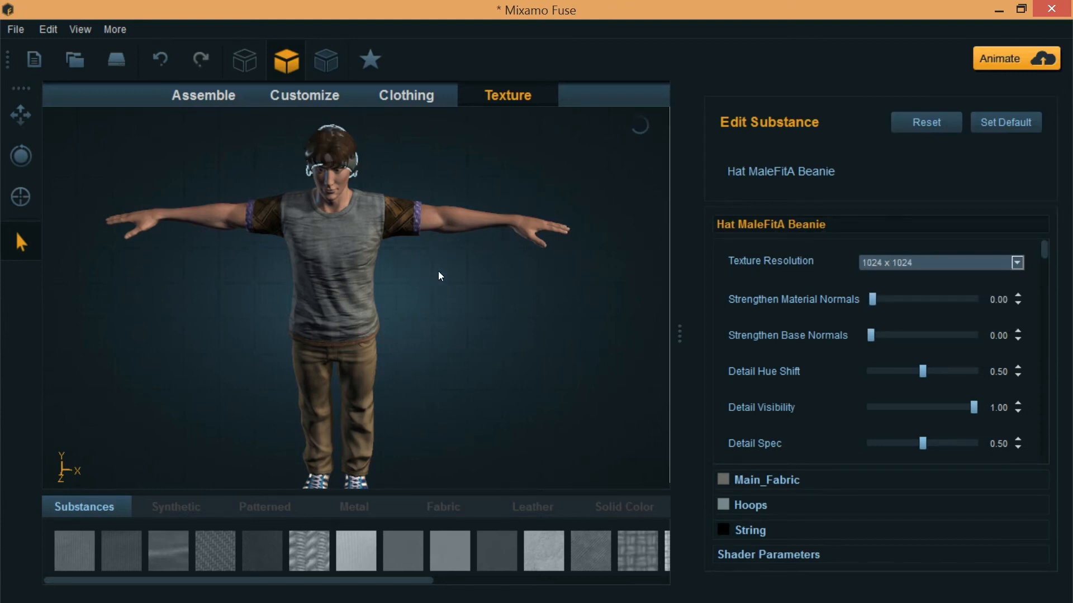
pyautogui.click(469, 277)
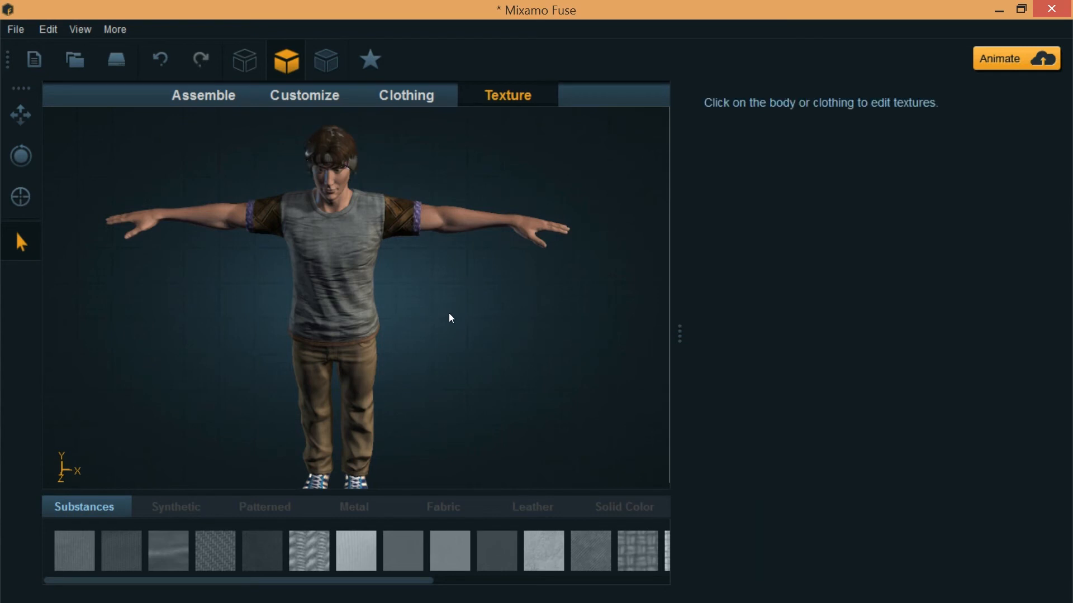
pyautogui.scroll(-3, 432, 345)
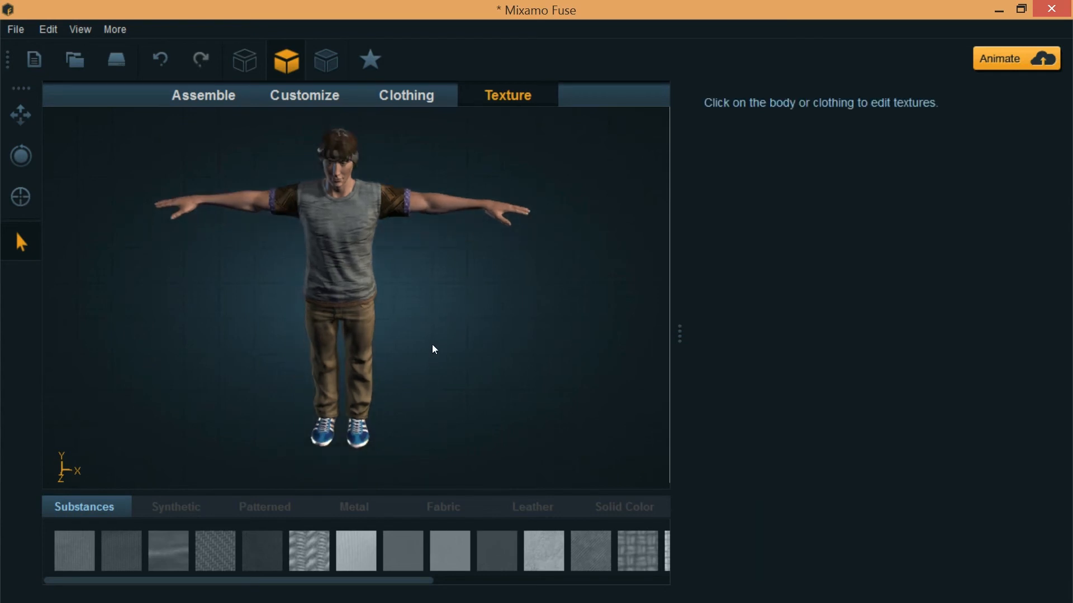
pyautogui.moveTo(427, 366); pyautogui.dragTo(419, 240, button='middle')
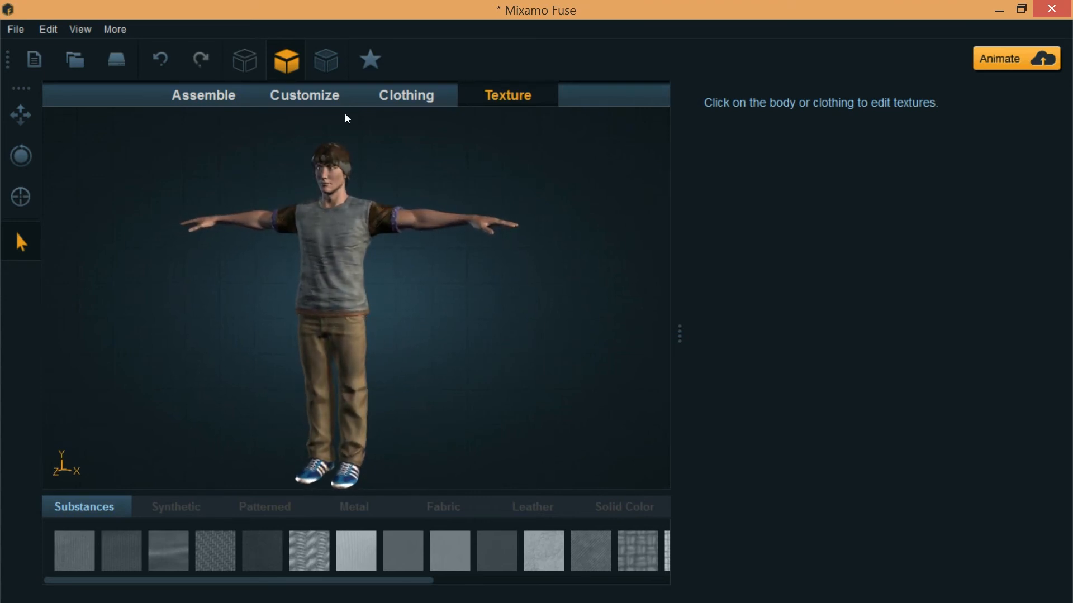
# Switch to customizing the body shape and make the face's mid-cheek area the active region
pyautogui.click(318, 96)
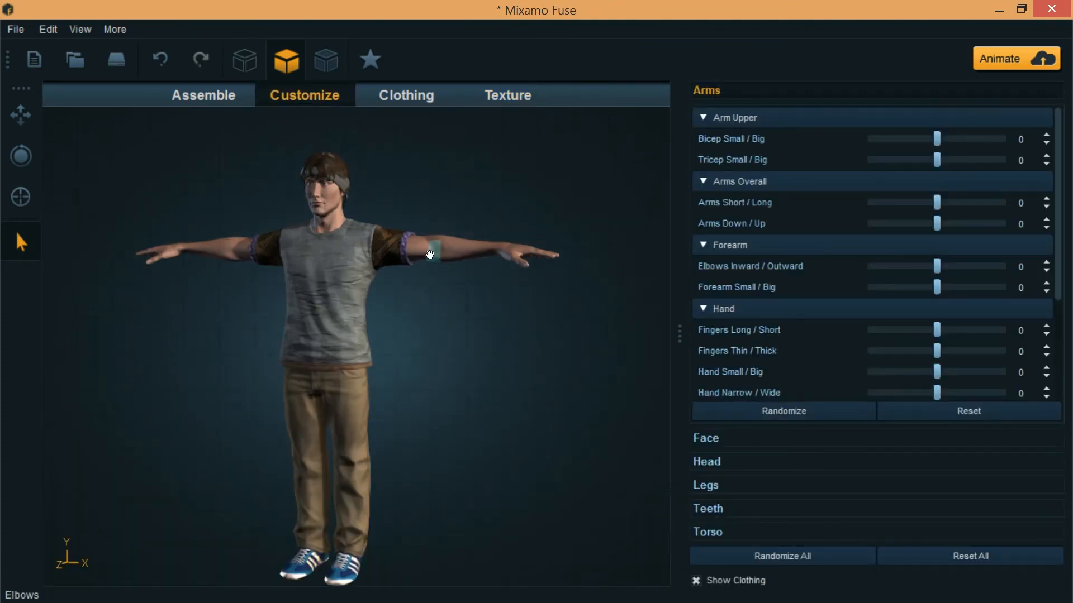
pyautogui.click(323, 199)
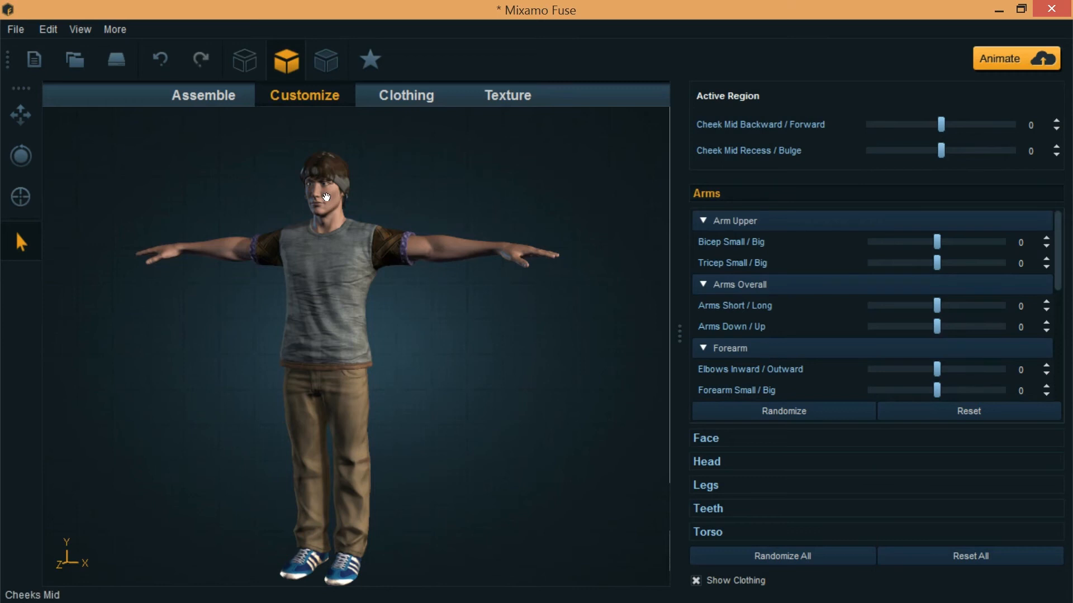
pyautogui.scroll(3, 327, 197)
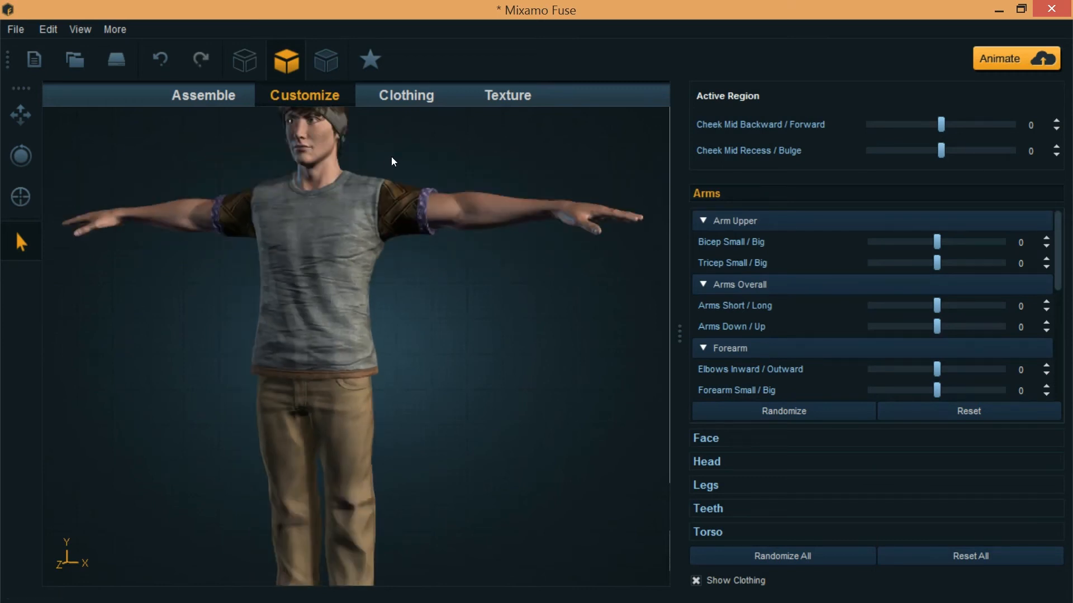
pyautogui.scroll(5, 412, 264)
pyautogui.scroll(2, 327, 284)
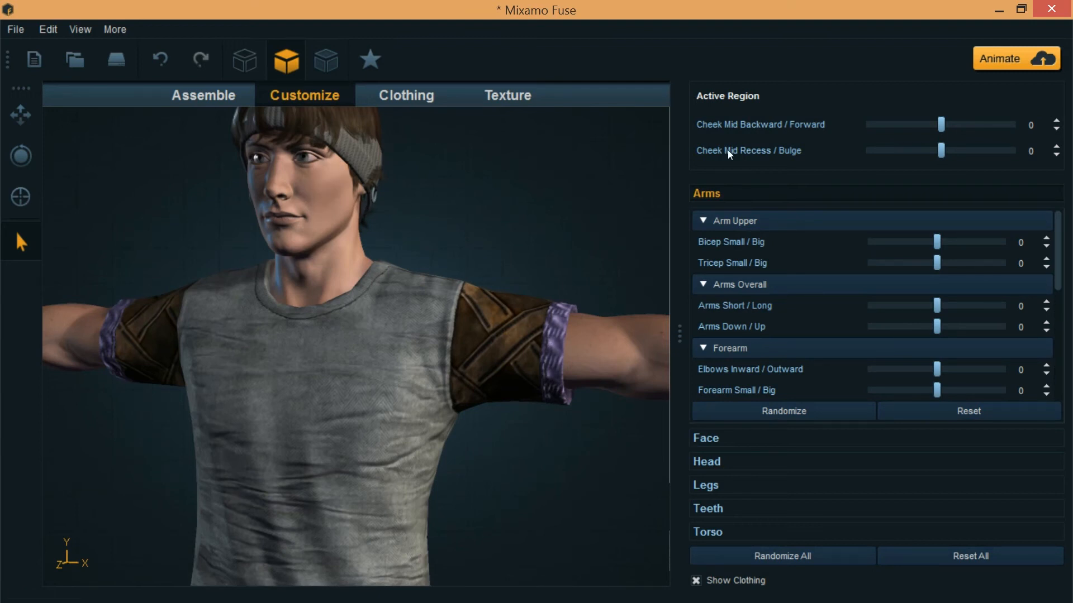
# Try Cheek Mid Backward / Forward in both directions and set it back to 0
pyautogui.moveTo(942, 124); pyautogui.dragTo(1027, 124)
pyautogui.moveTo(856, 129); pyautogui.dragTo(772, 136)
pyautogui.moveTo(921, 135); pyautogui.dragTo(950, 132)
pyautogui.doubleClick(1015, 125)
pyautogui.write('0')
pyautogui.press('Return')
# Try the Angry expression and the Goofy expression at 100 on the face, returning each to 0
pyautogui.click(722, 438)
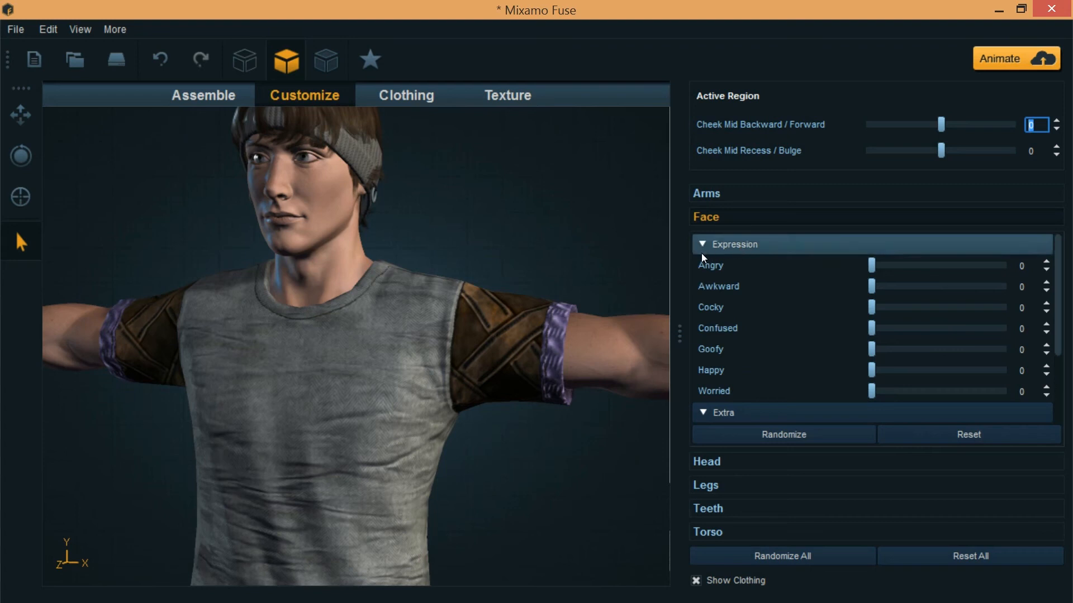
pyautogui.moveTo(870, 264); pyautogui.dragTo(898, 266)
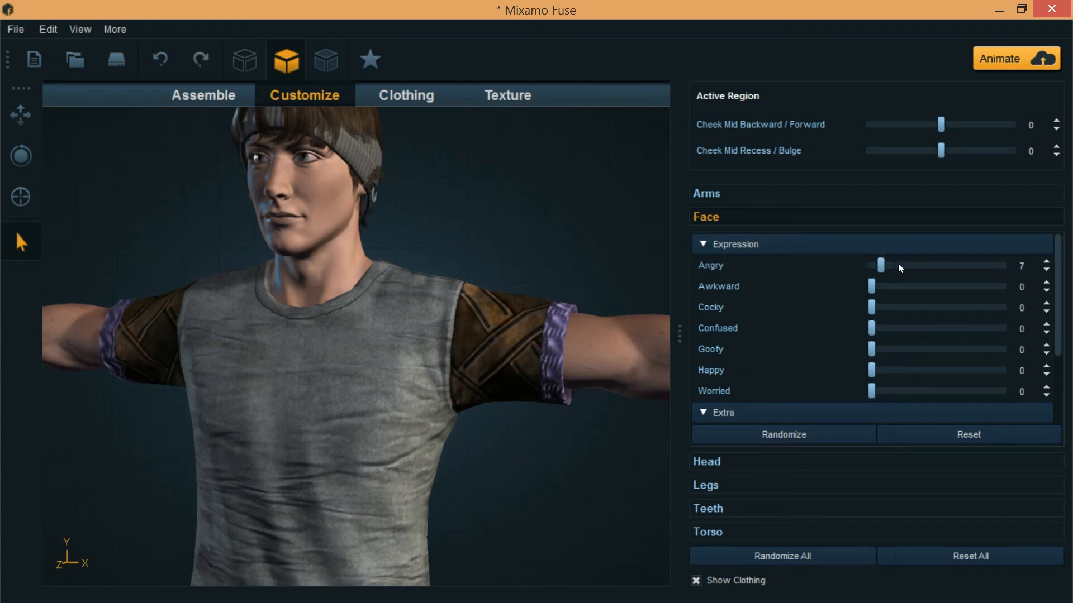
pyautogui.moveTo(1008, 267); pyautogui.dragTo(1030, 268)
pyautogui.moveTo(887, 277); pyautogui.dragTo(811, 294)
pyautogui.moveTo(872, 349); pyautogui.dragTo(1023, 349)
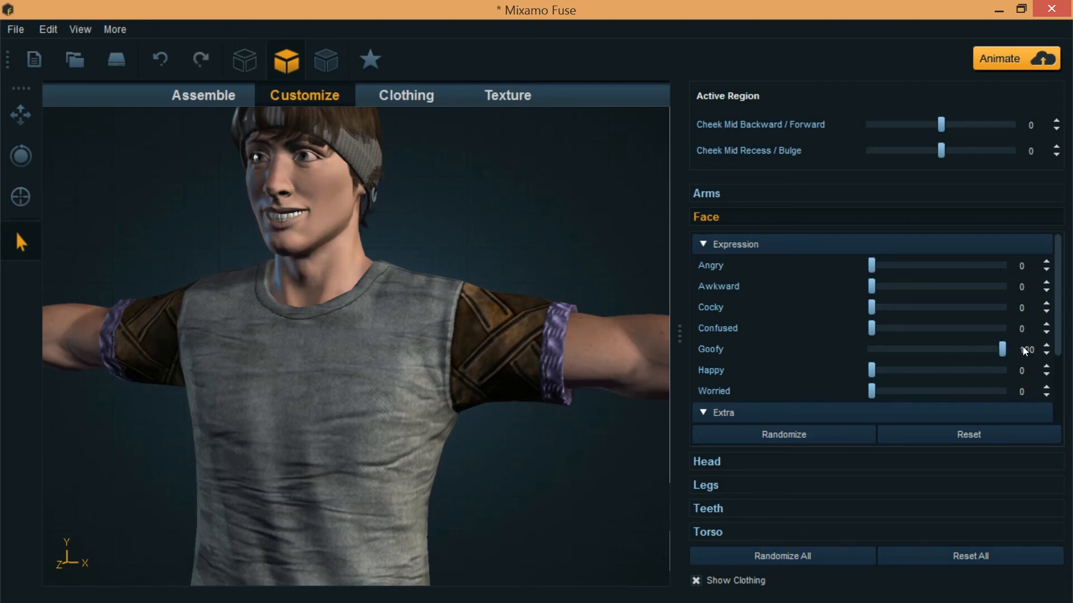
pyautogui.moveTo(1022, 349); pyautogui.dragTo(777, 363)
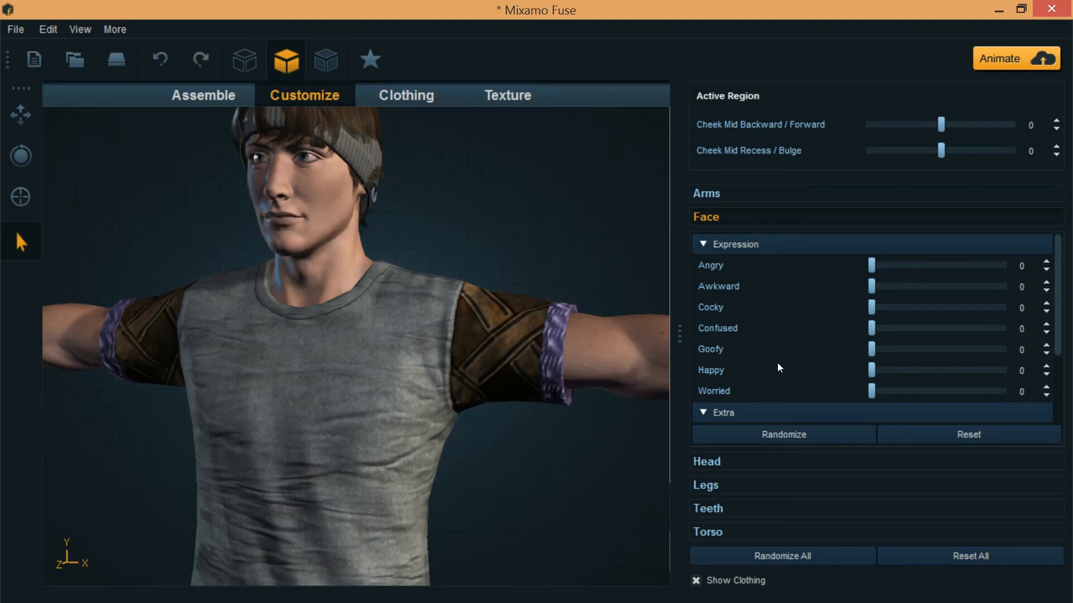
# Collapse the face's Expression group, leaving the Extra group expanded
pyautogui.click(729, 246)
pyautogui.click(745, 244)
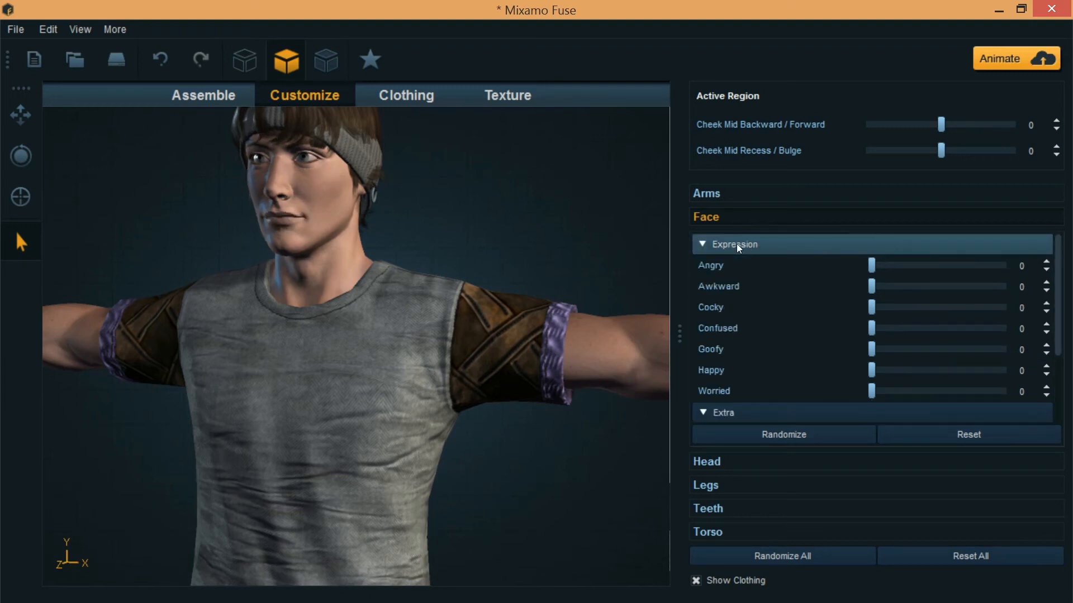
pyautogui.click(736, 243)
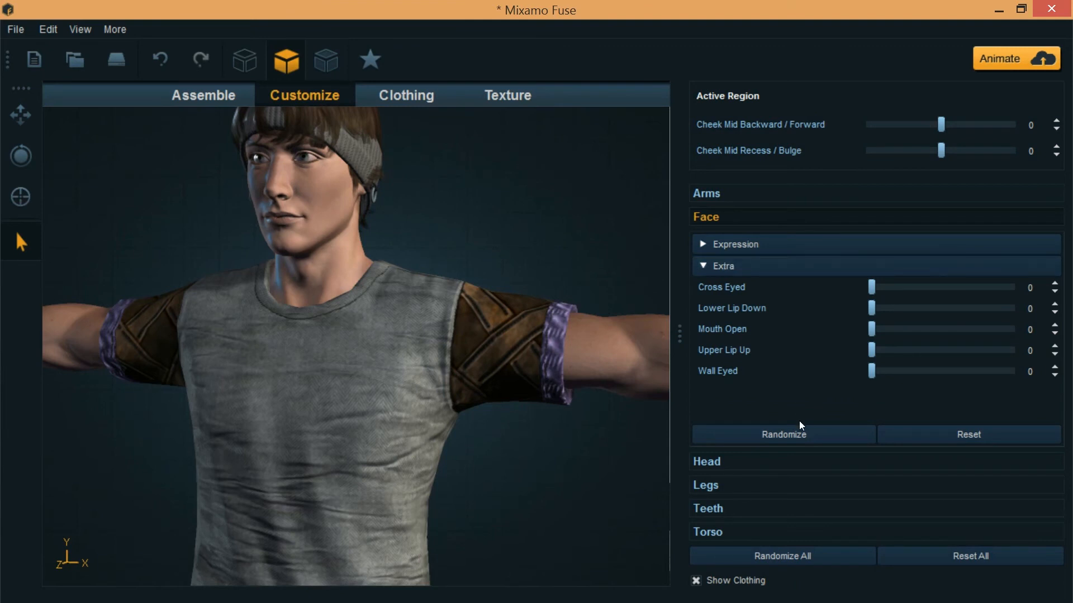
# Try Mouth Open at 100 on the face, return it to 0 and collapse the Extra group
pyautogui.moveTo(873, 328); pyautogui.dragTo(1037, 329)
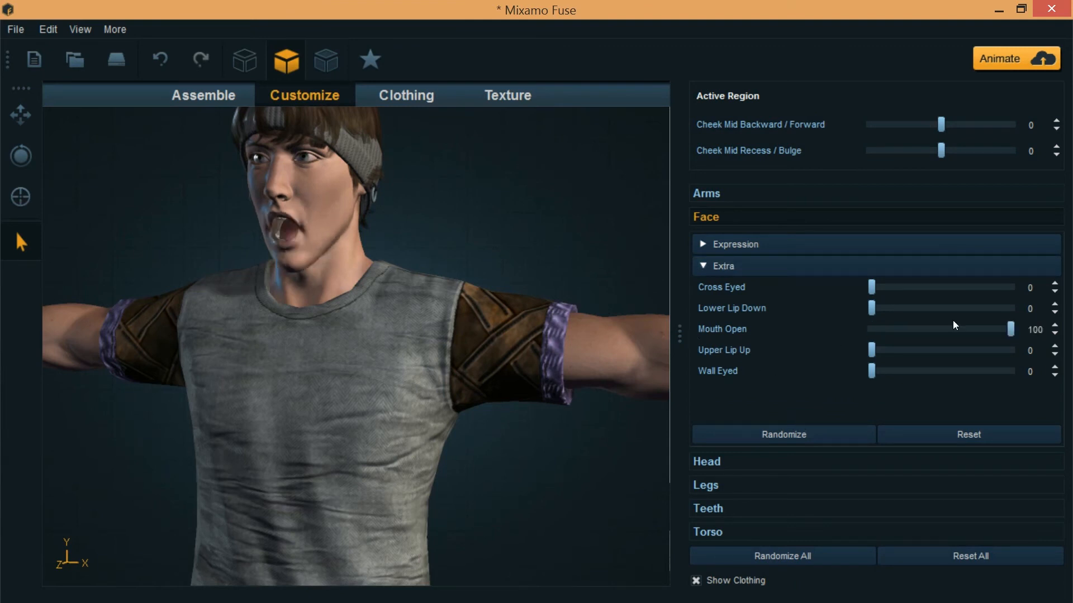
pyautogui.scroll(4, 258, 222)
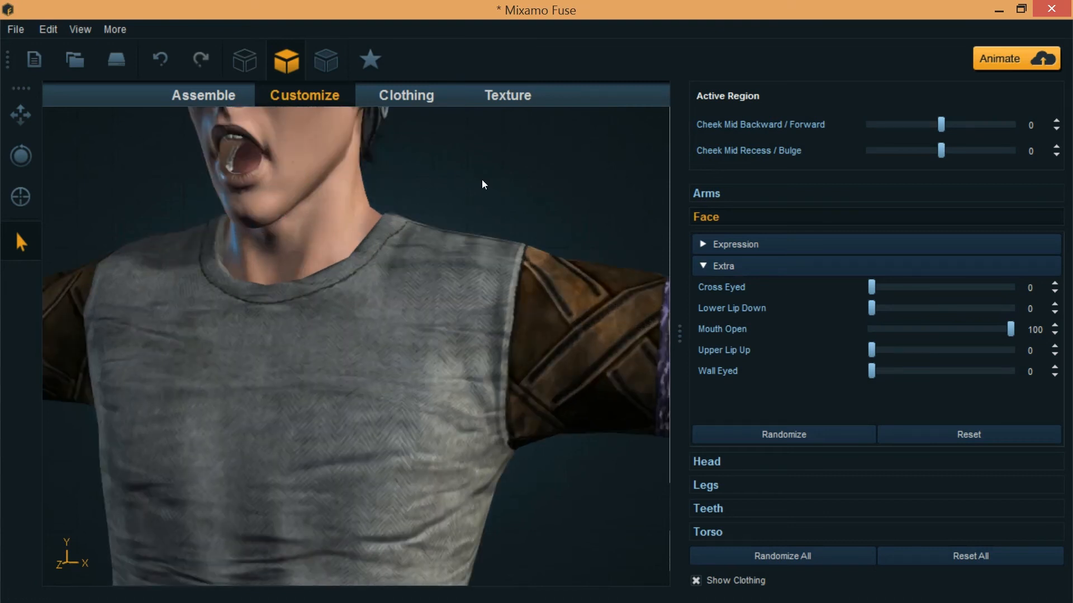
pyautogui.moveTo(482, 180); pyautogui.dragTo(550, 264, button='middle')
pyautogui.scroll(2, 345, 275)
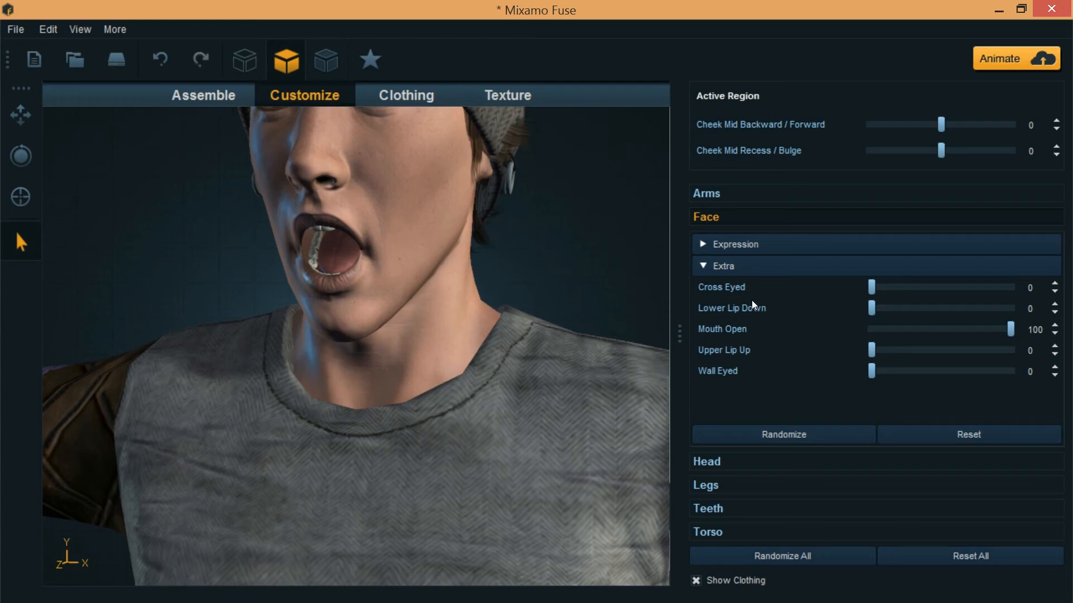
pyautogui.moveTo(1009, 331); pyautogui.dragTo(810, 337)
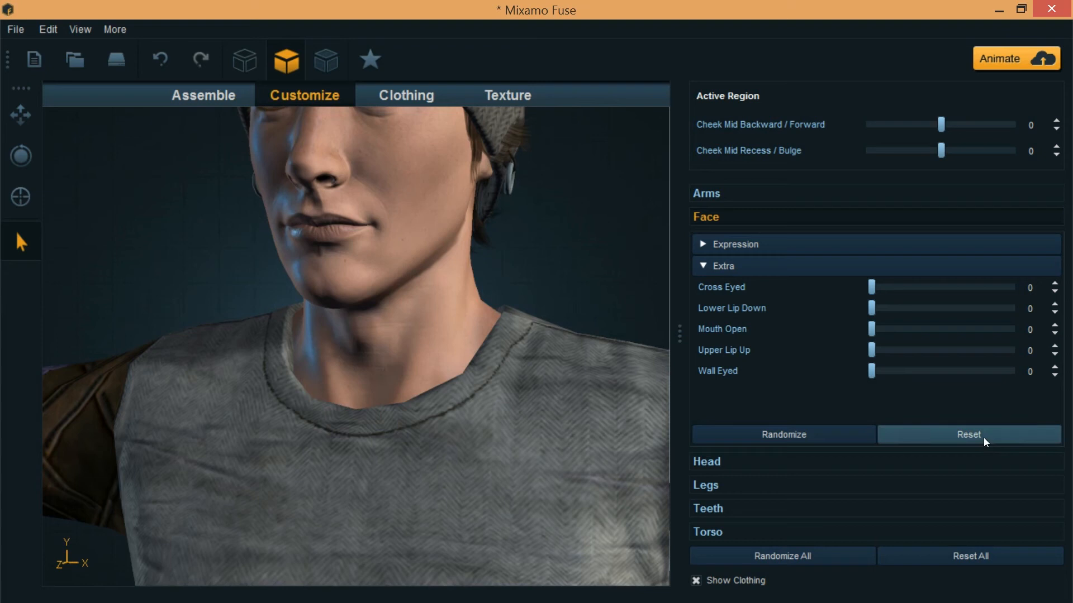
pyautogui.click(720, 268)
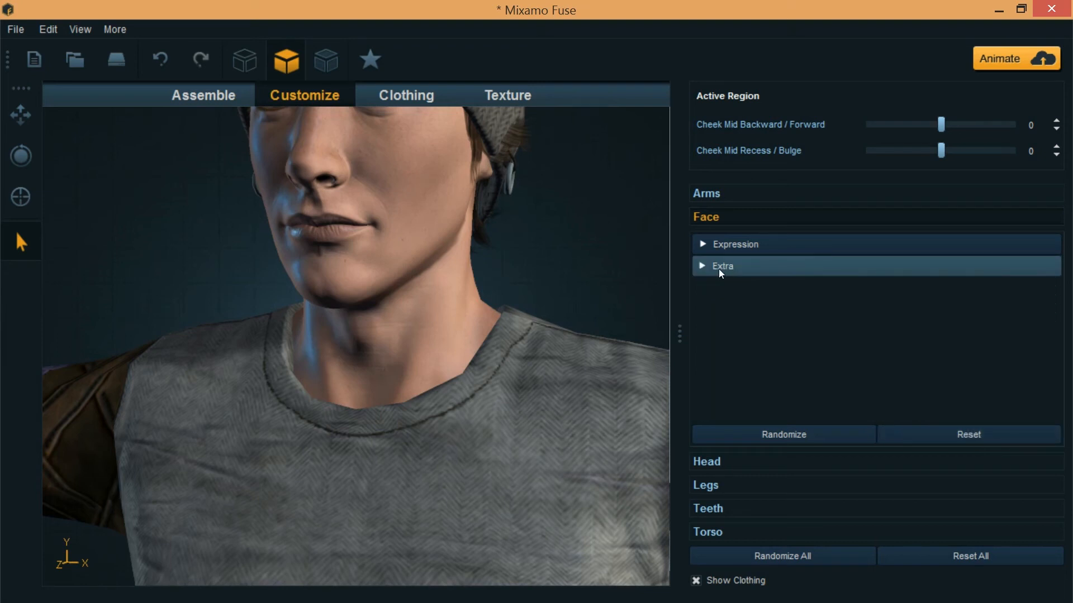
# Expand the Head shape settings to view the brow adjustments alongside the character
pyautogui.click(710, 463)
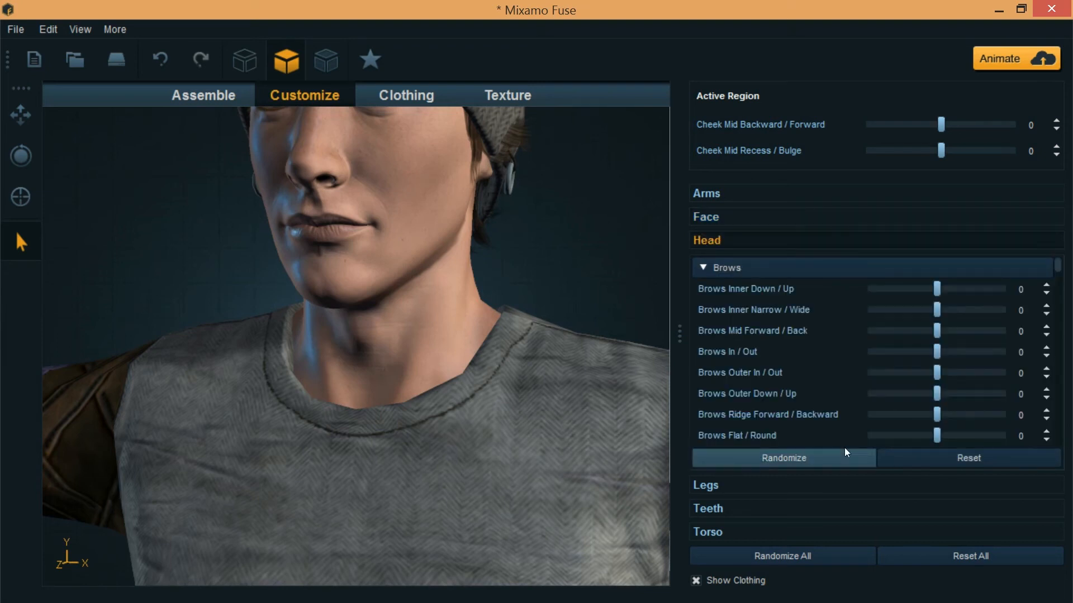
pyautogui.moveTo(558, 214); pyautogui.dragTo(566, 307, button='middle')
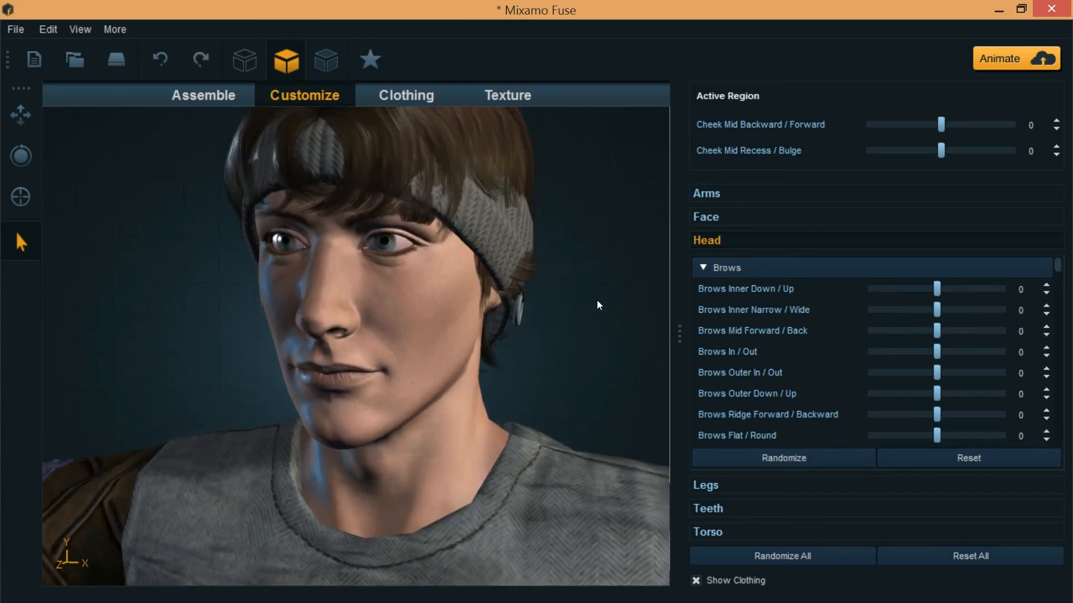
pyautogui.scroll(-5, 571, 367)
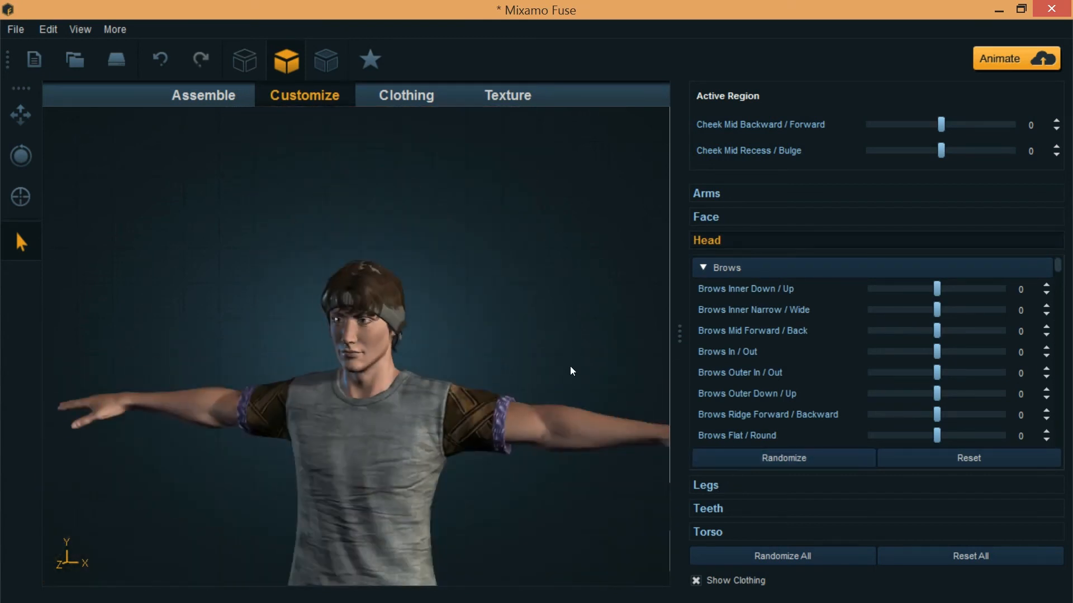
# Make the upper forearm the active region, try Forearm Small / Big at 100 and -100, and set it back to 0
pyautogui.click(570, 434)
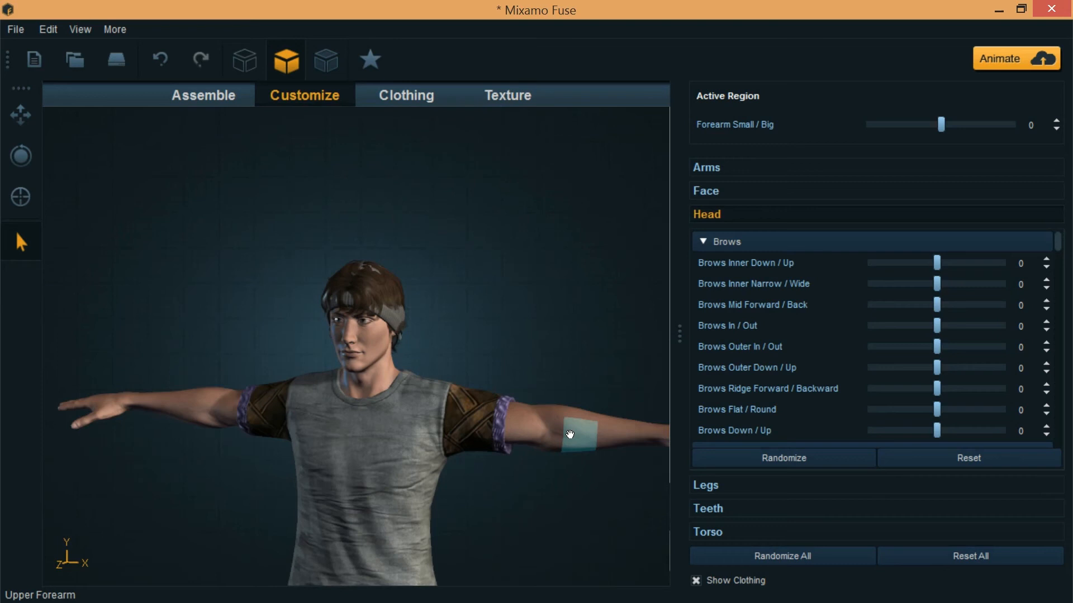
pyautogui.moveTo(941, 124); pyautogui.dragTo(1040, 125)
pyautogui.scroll(-2, 565, 258)
pyautogui.scroll(2, 565, 260)
pyautogui.moveTo(546, 304); pyautogui.dragTo(449, 252, button='middle')
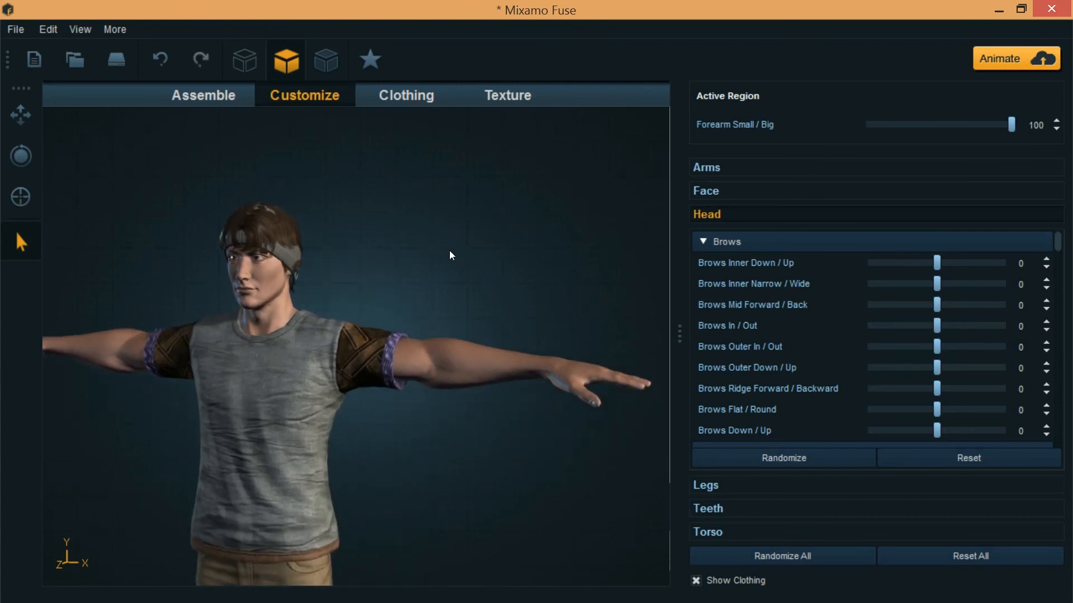
pyautogui.click(982, 130)
pyautogui.moveTo(1000, 128); pyautogui.dragTo(835, 134)
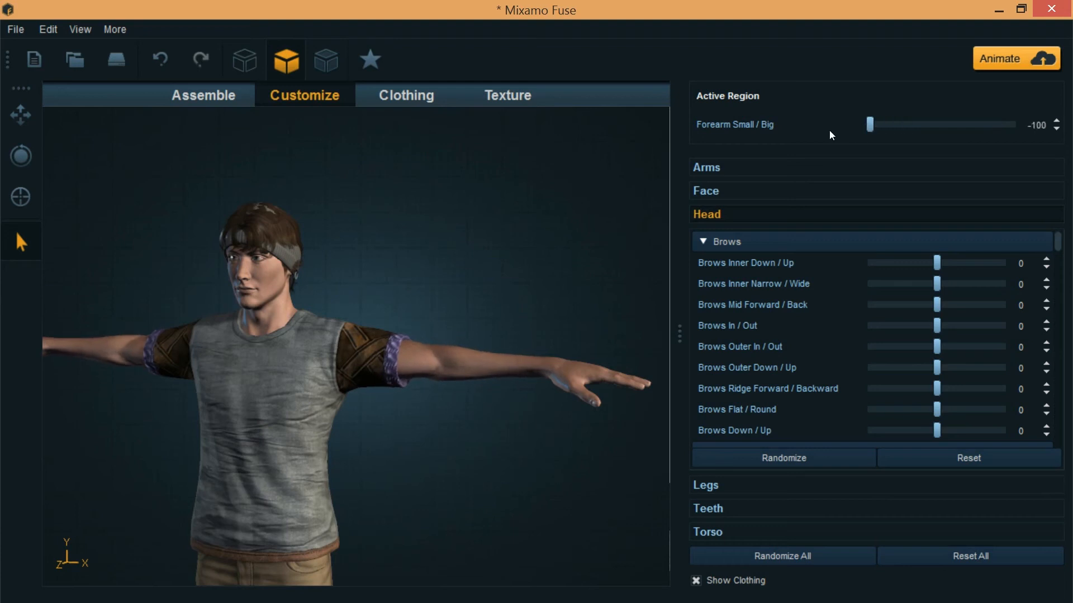
pyautogui.doubleClick(1038, 124)
pyautogui.write('0')
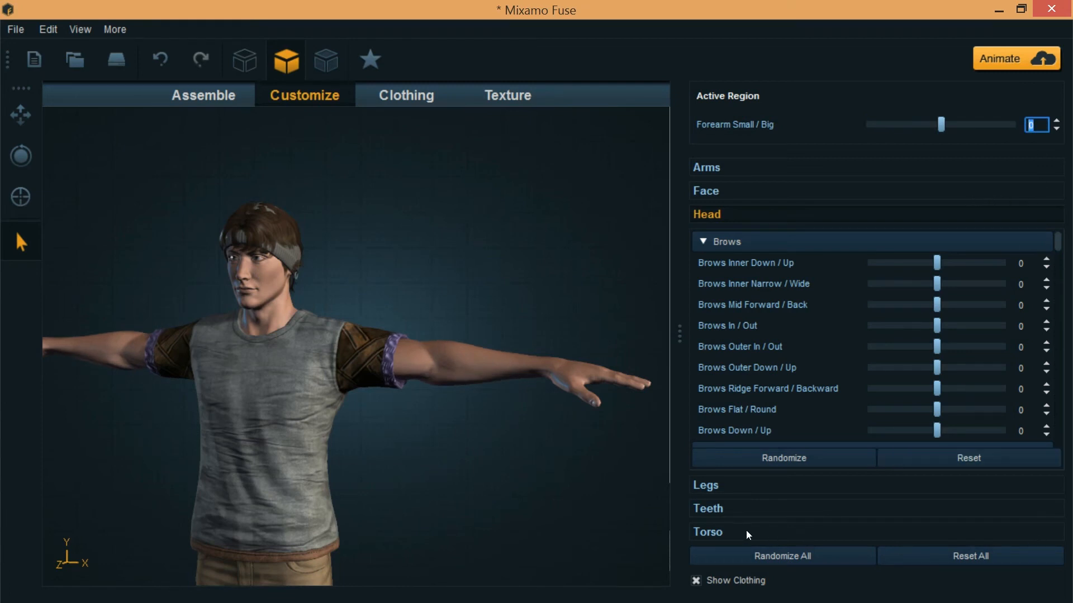
# Look through the Teeth and Torso shape settings and bring the whole character into view
pyautogui.click(732, 510)
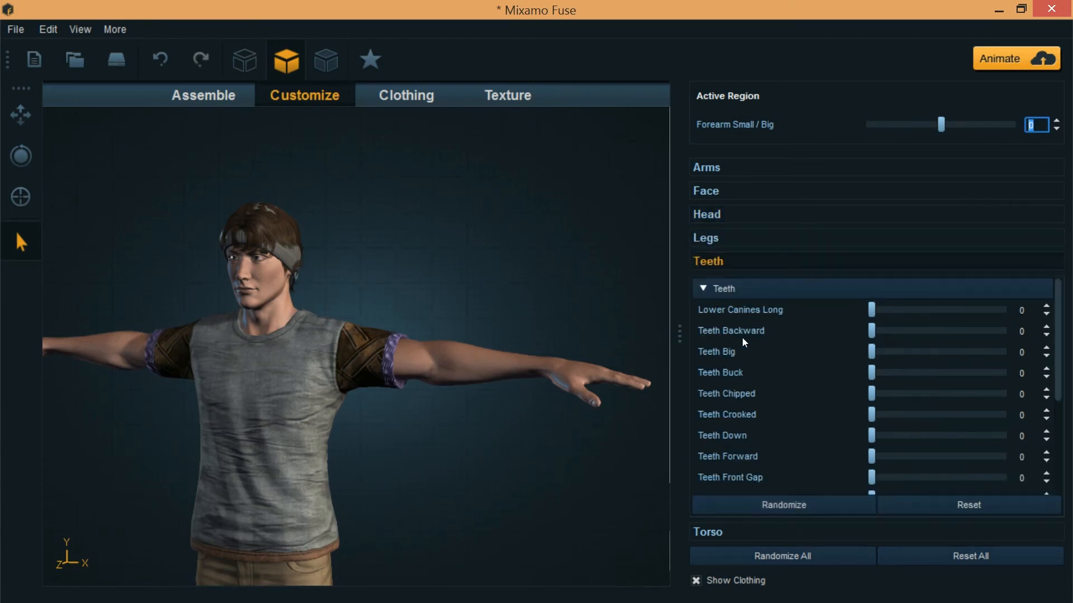
pyautogui.click(719, 532)
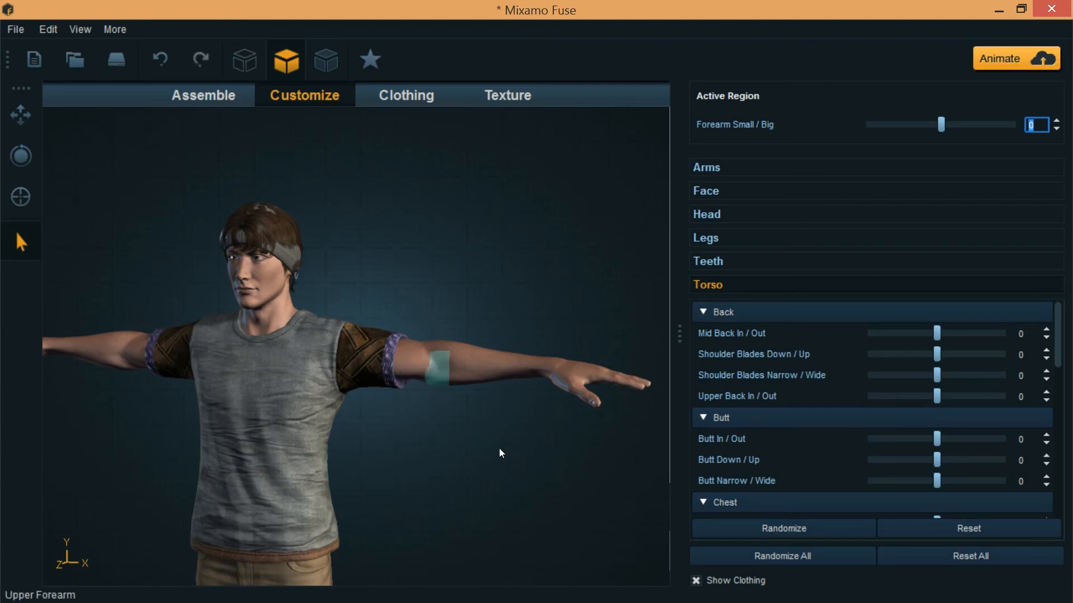
pyautogui.scroll(-3, 492, 474)
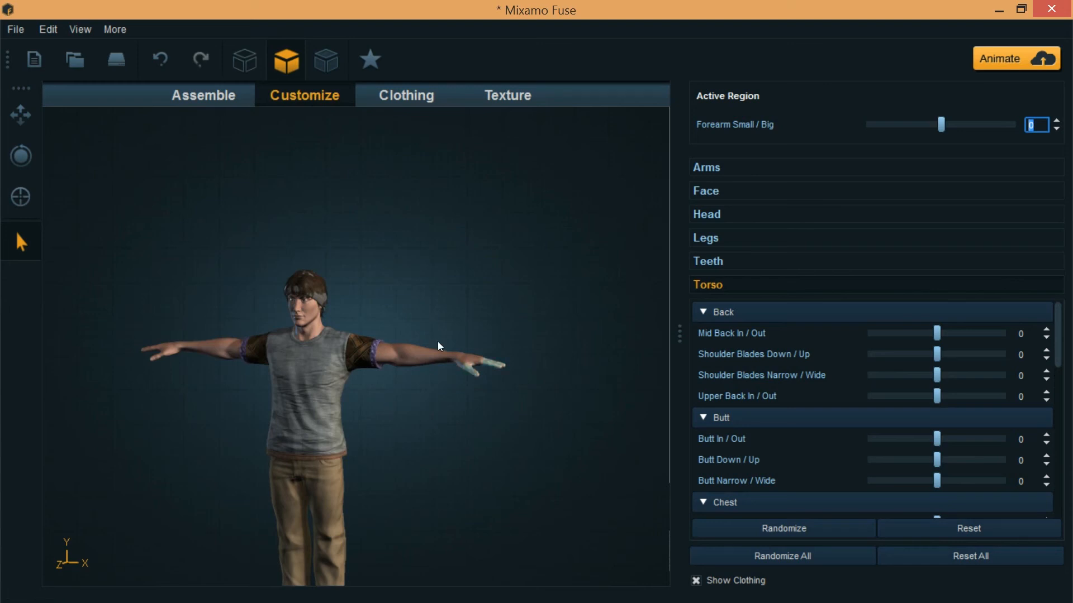
pyautogui.moveTo(433, 530); pyautogui.dragTo(468, 454, button='middle')
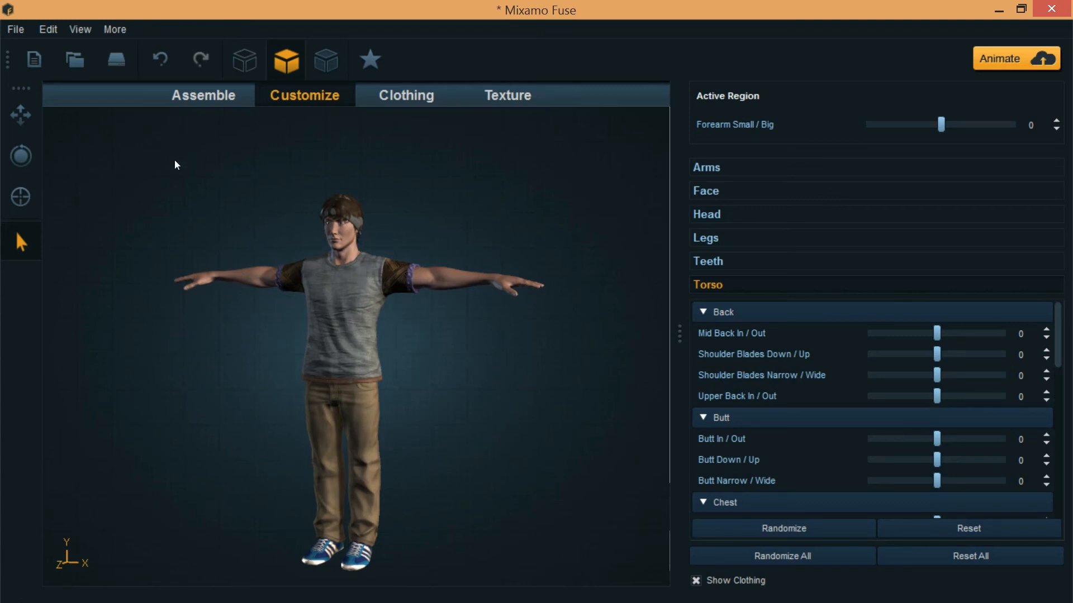
# Review the export and texture packing options in the preferences, returning from Mischief to Fuse, and close them without changes
pyautogui.click(49, 30)
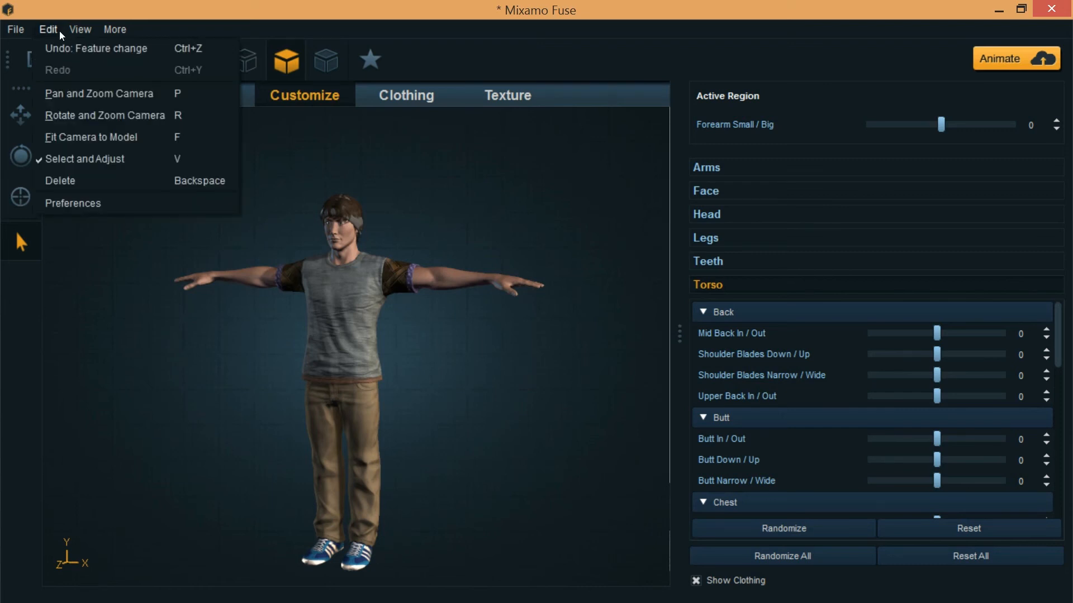
pyautogui.click(68, 203)
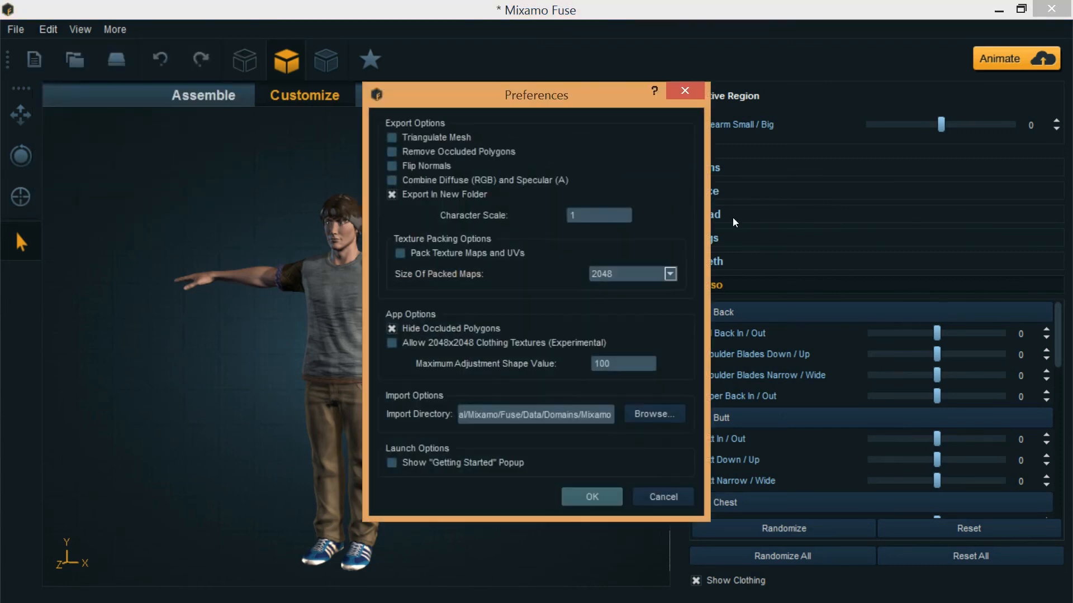
pyautogui.moveTo(502, 96); pyautogui.dragTo(641, 94)
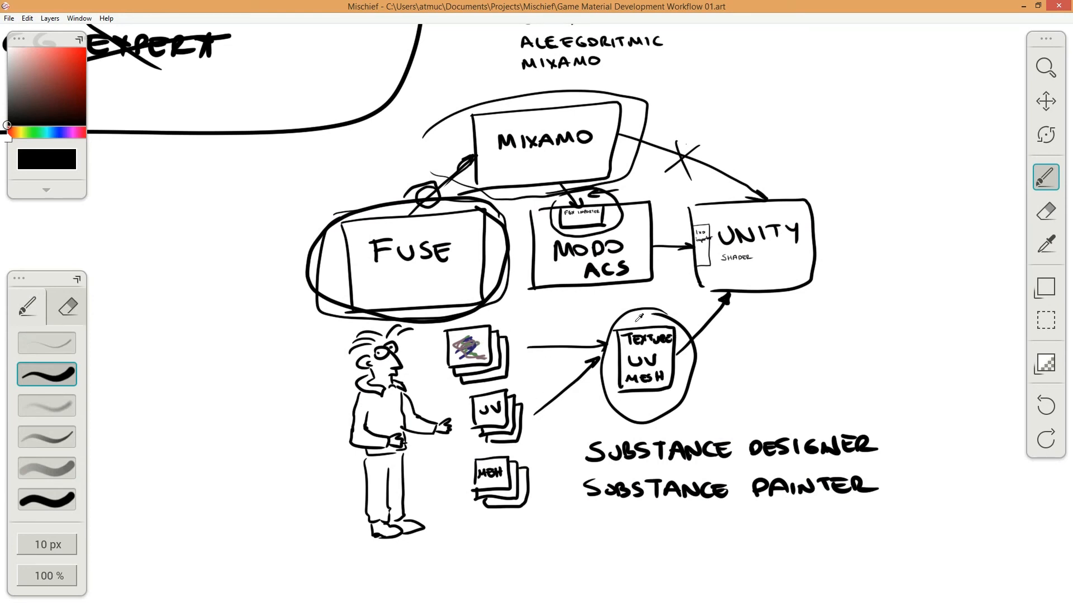
pyautogui.hotkey('alt', 'Tab')
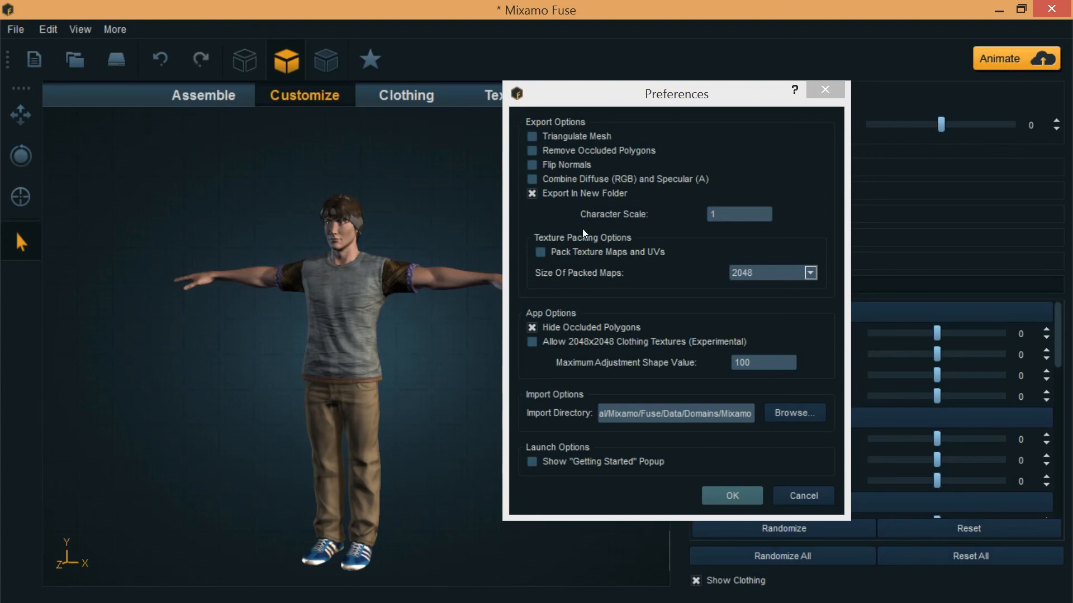
pyautogui.click(808, 499)
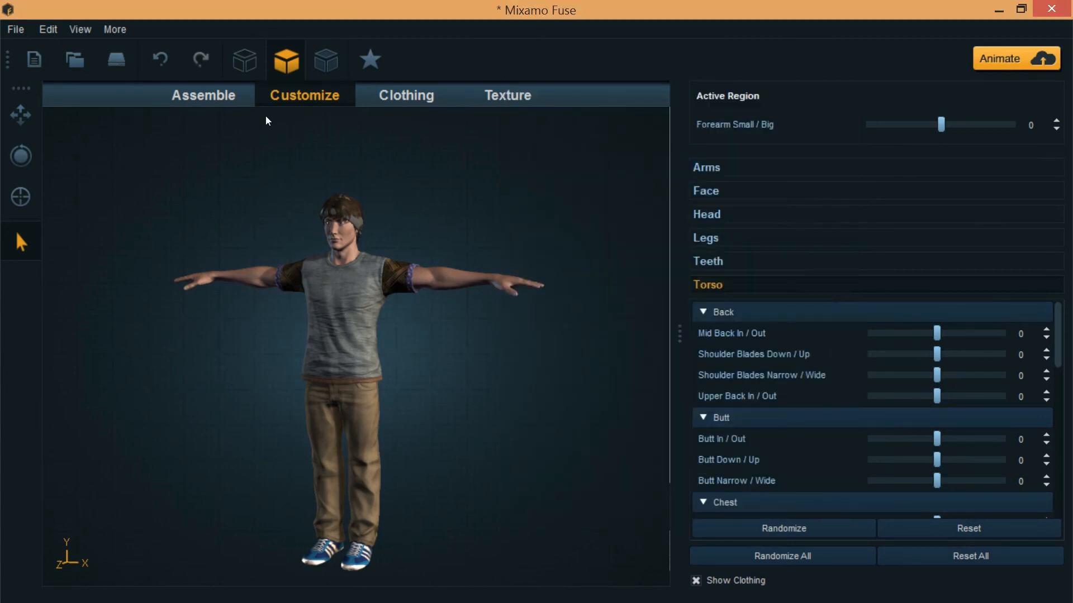
# Open the Mixamo upload dialog for animating the character, examine it and cancel it without uploading
pyautogui.click(1012, 61)
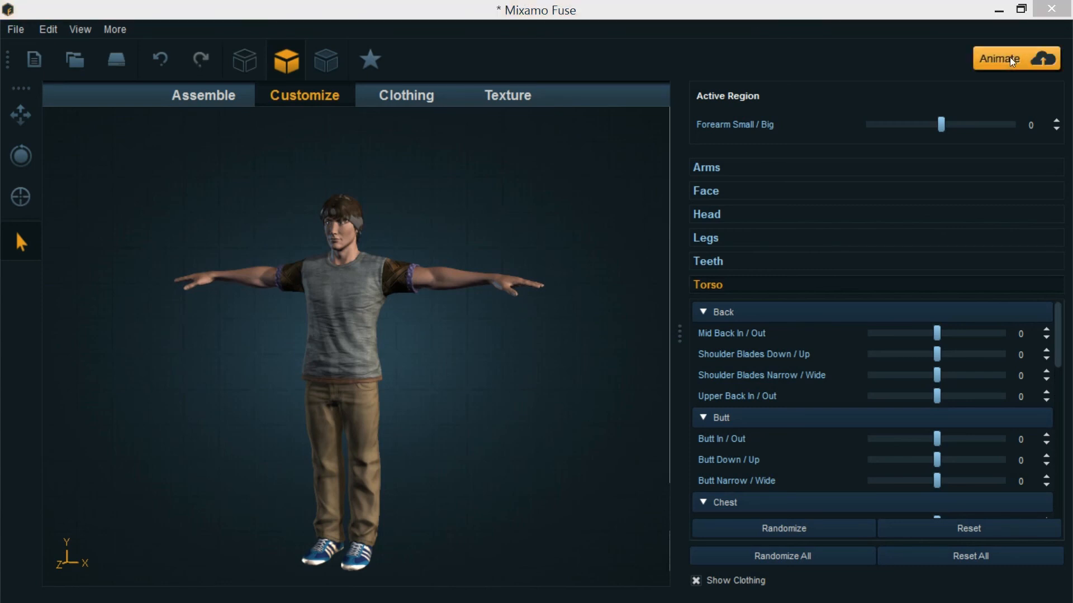
pyautogui.moveTo(1070, 2)
pyautogui.moveTo(1021, 293); pyautogui.dragTo(598, 139)
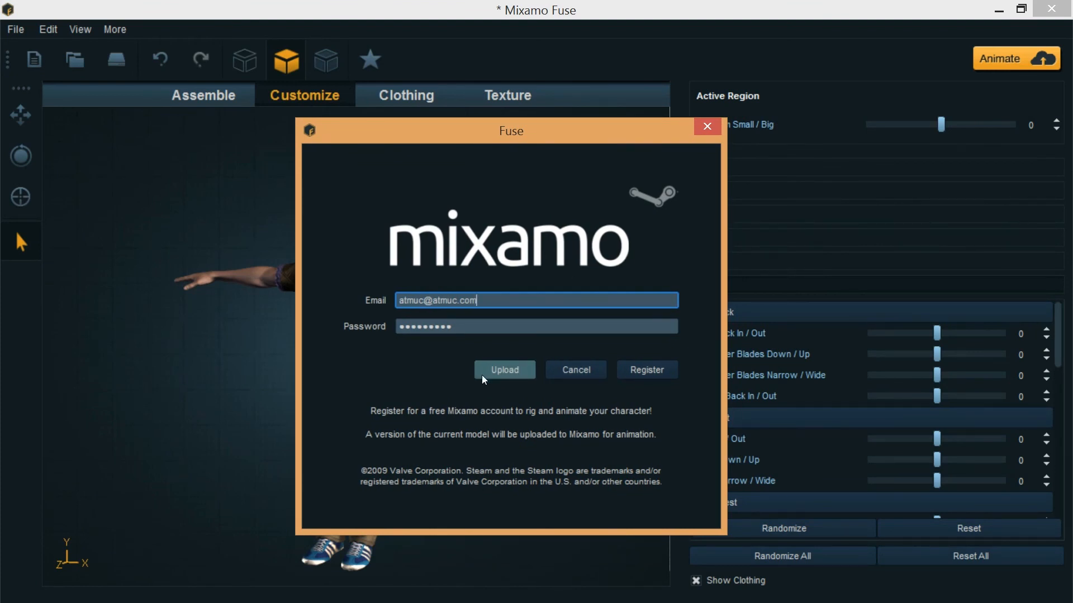
pyautogui.click(578, 378)
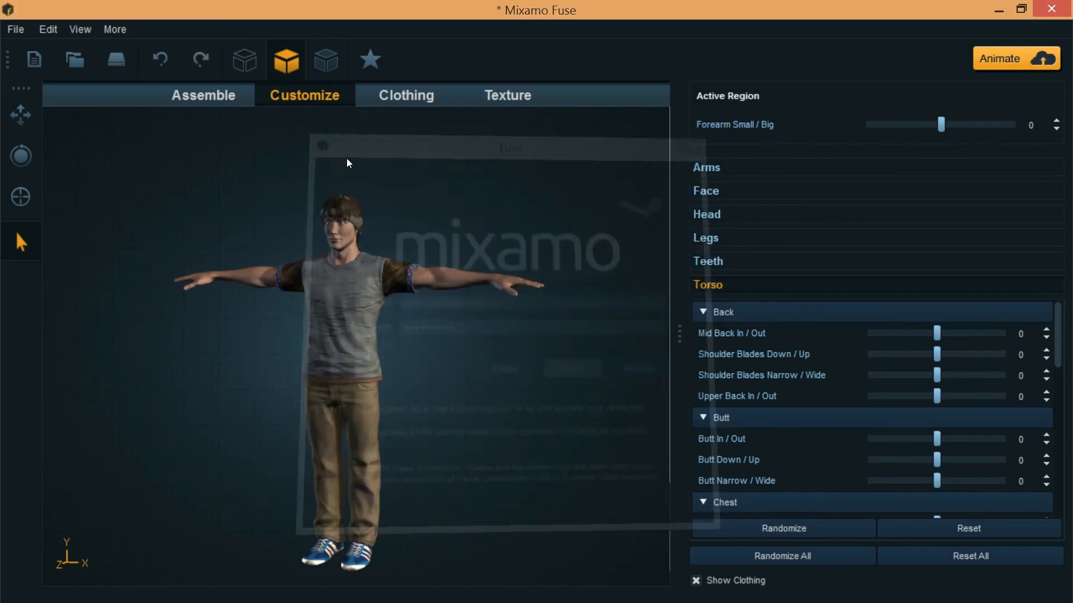
# Start exporting the model as OBJ in a new folder with a character scale of 1
pyautogui.click(16, 30)
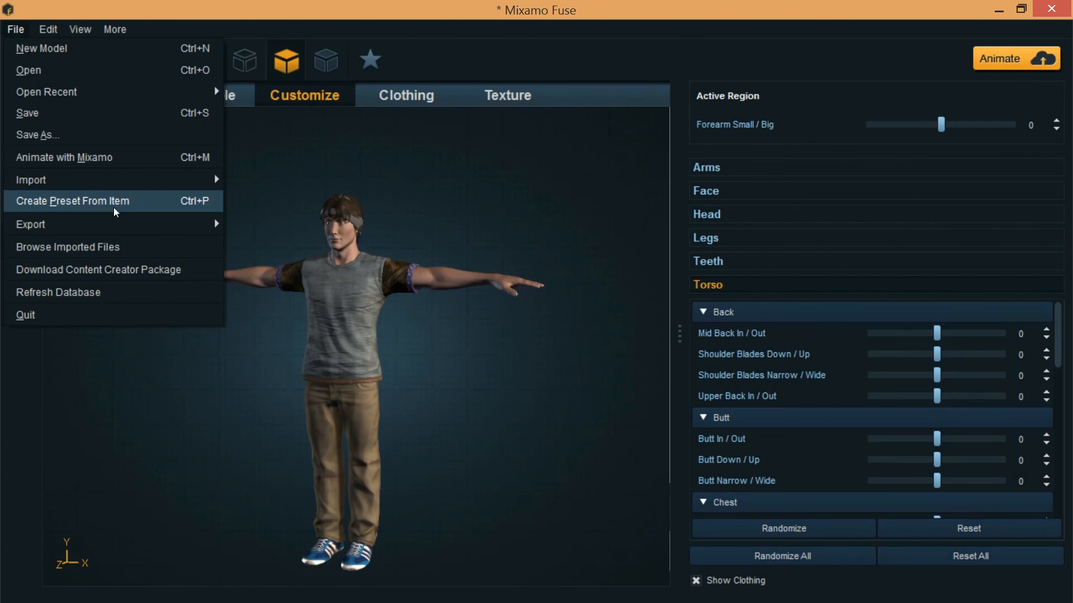
pyautogui.moveTo(108, 222)
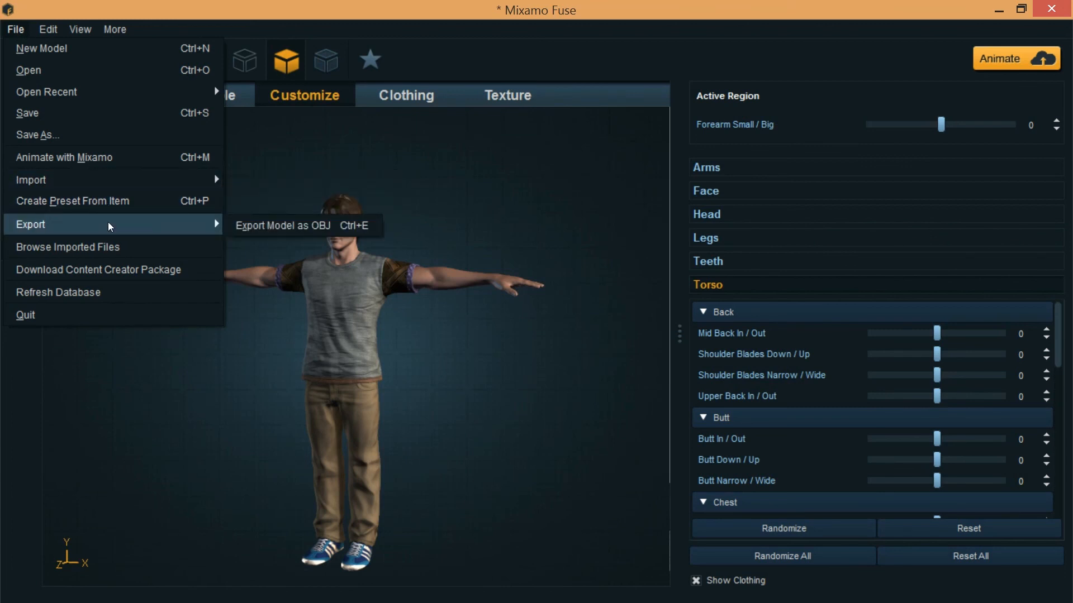
pyautogui.click(269, 227)
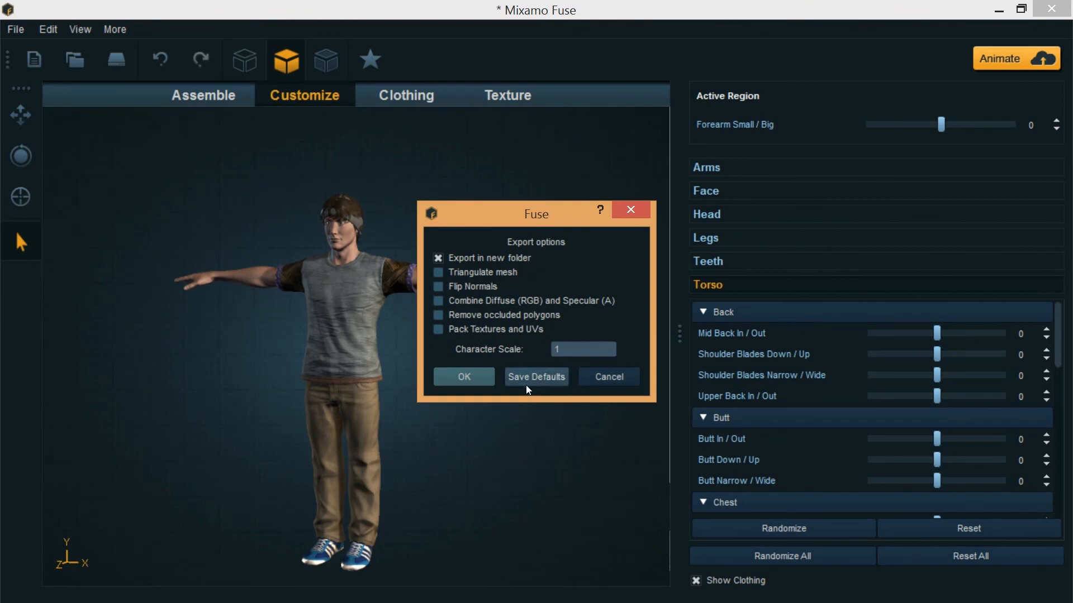
pyautogui.click(468, 378)
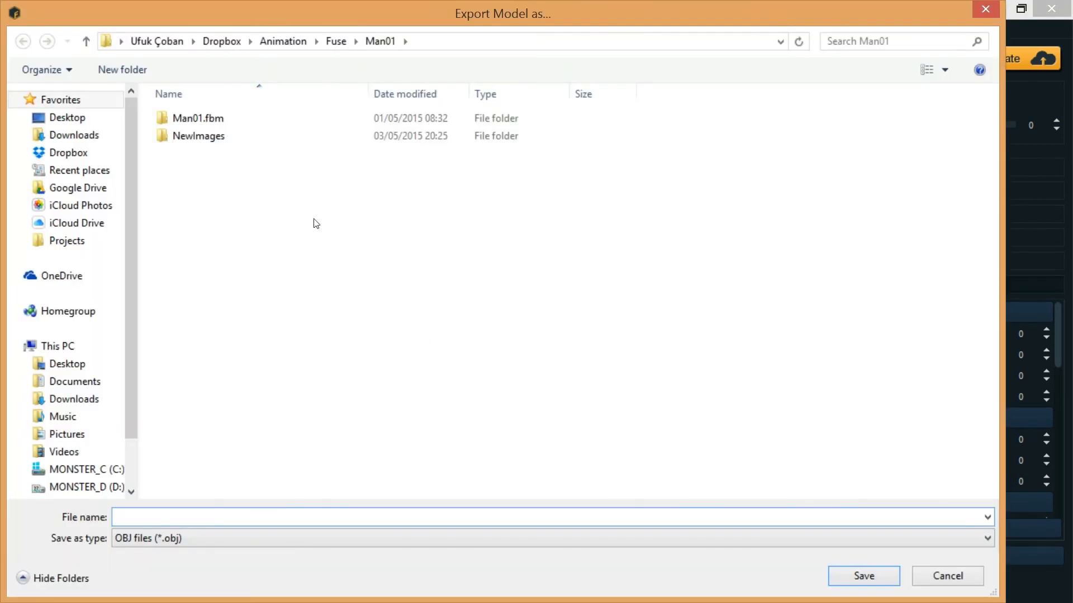
# Create a folder named Tutorial inside the Fuse folder and open it as the export location
pyautogui.click(335, 42)
pyautogui.click(122, 77)
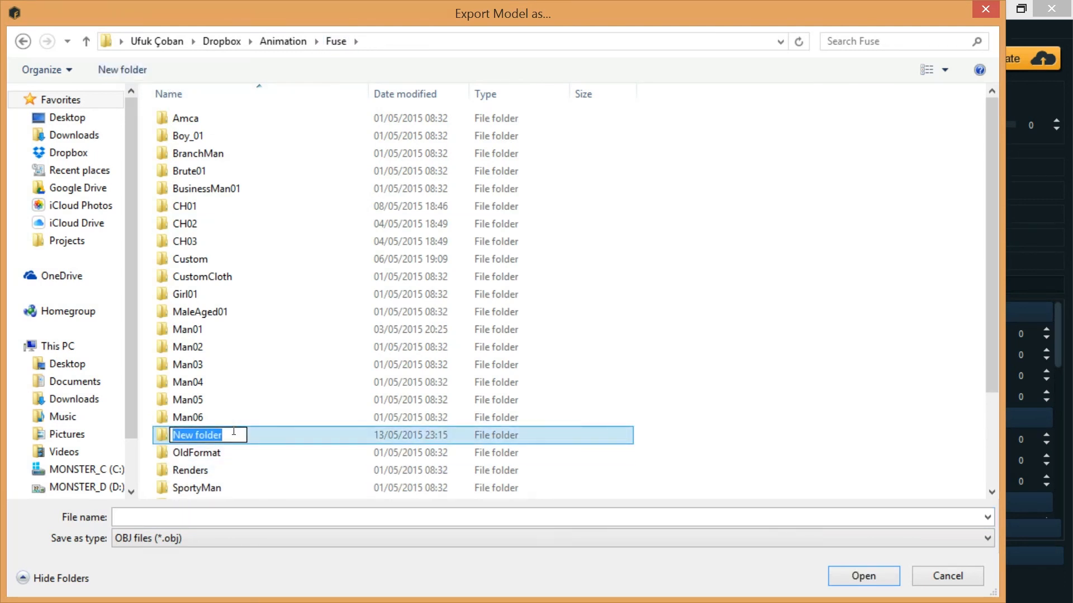
pyautogui.write('Tutorial')
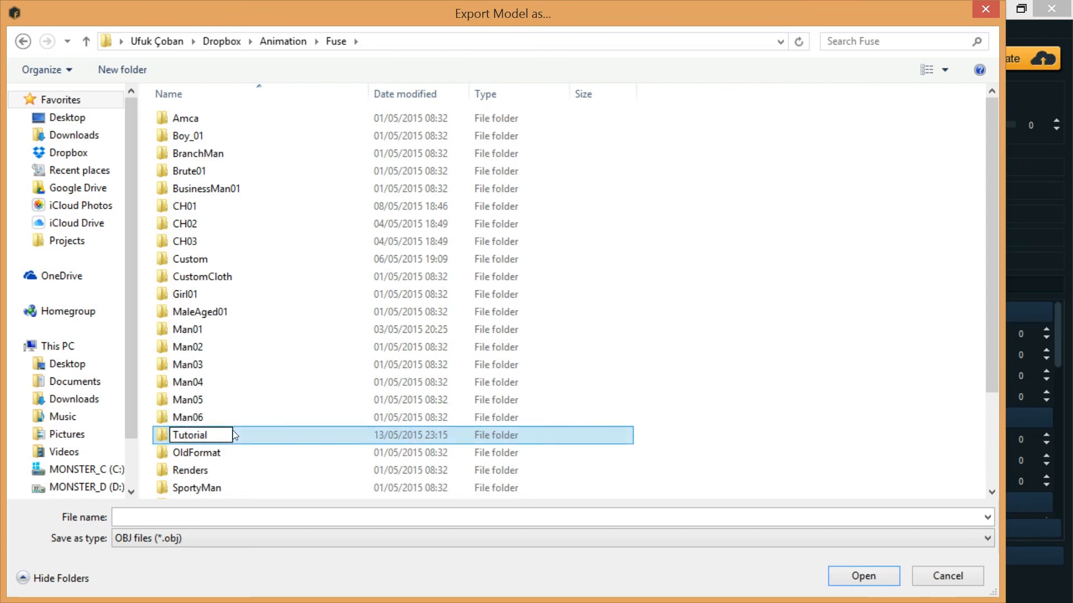
pyautogui.press('Return')
pyautogui.press('Return')
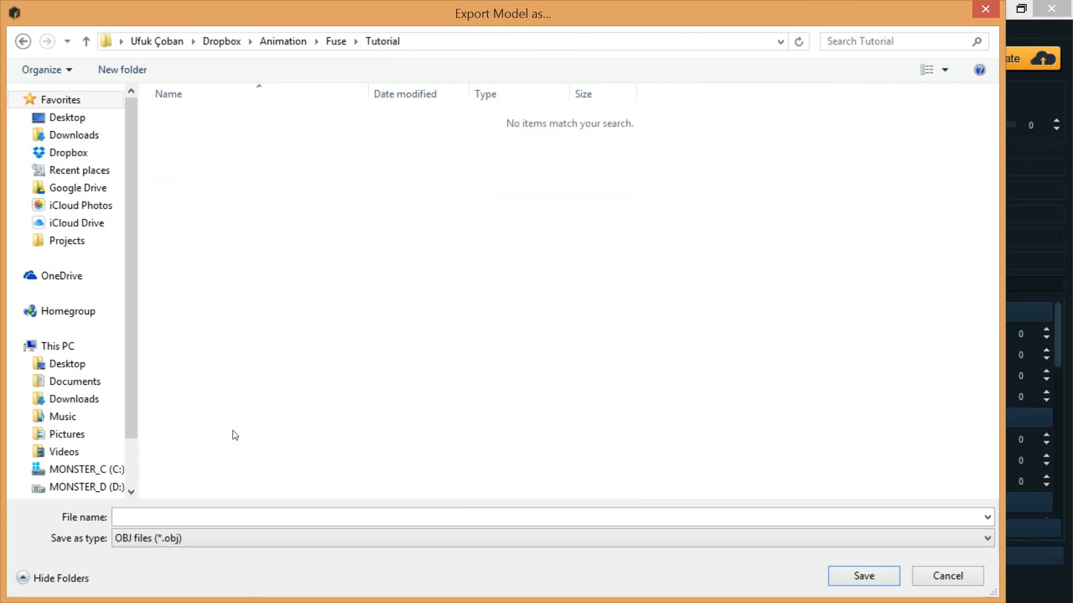
# Name the exported OBJ file Tutorial and save it in the Tutorial folder
pyautogui.click(140, 517)
pyautogui.write('Tutorial')
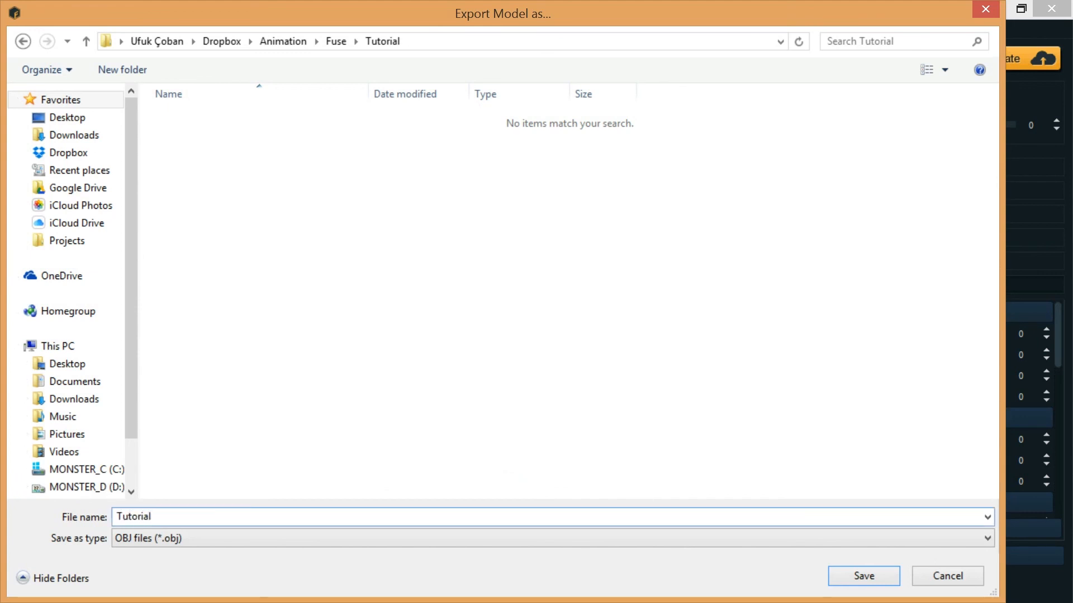
pyautogui.click(861, 574)
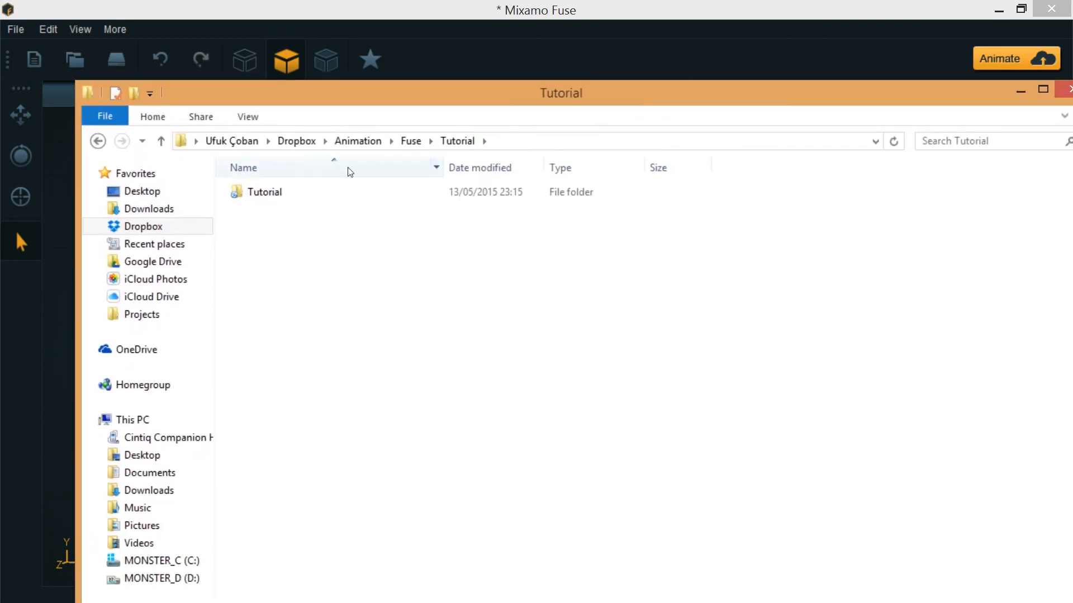
# Open the exported Tutorial subfolder in File Explorer and examine the OBJ model and its texture maps
pyautogui.doubleClick(287, 192)
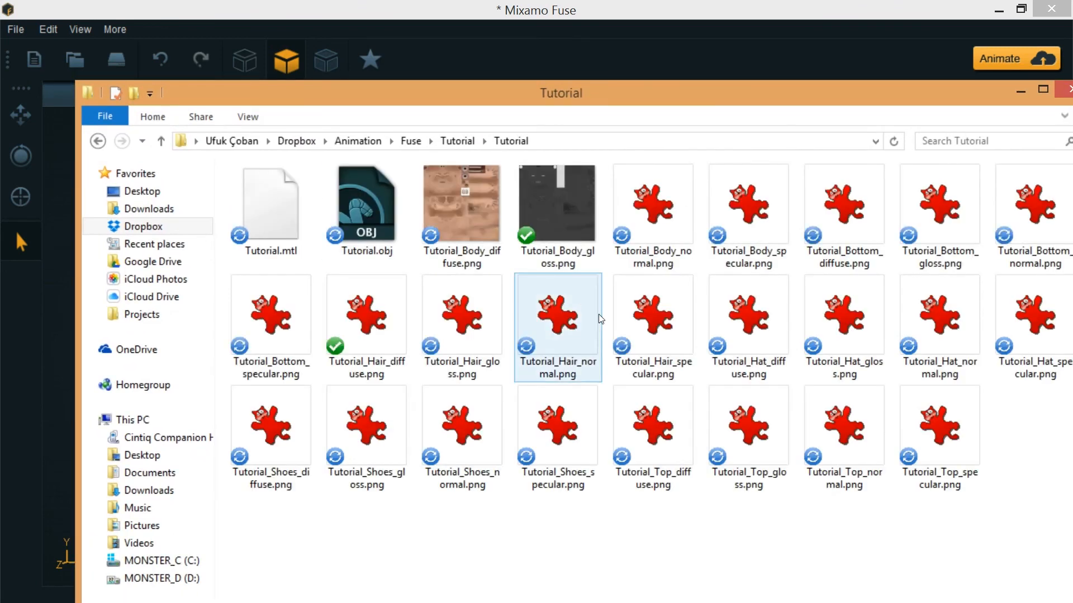
pyautogui.moveTo(619, 99); pyautogui.dragTo(538, 49)
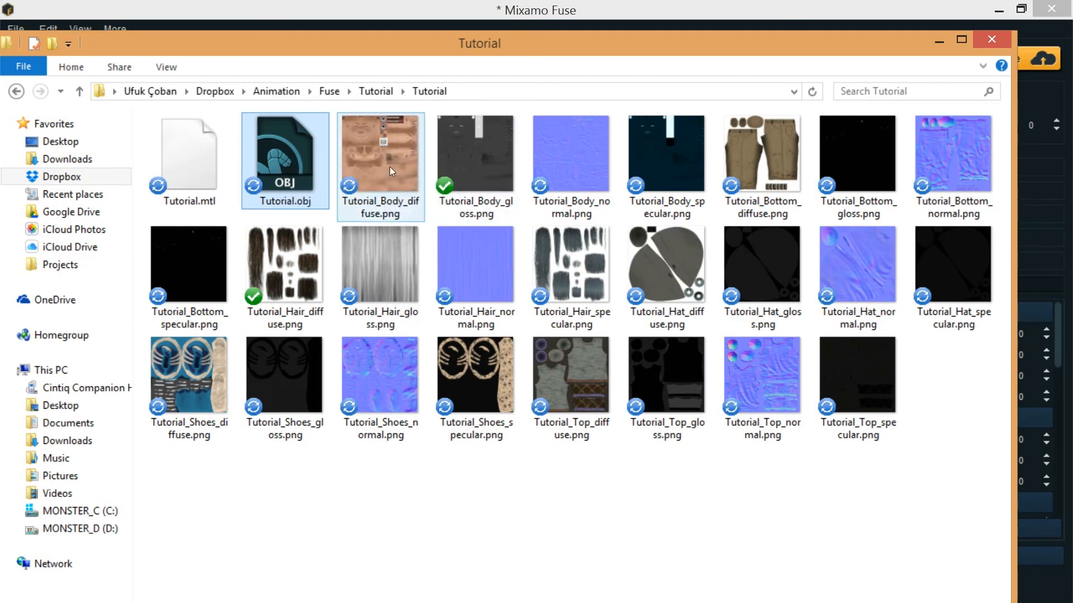
# Examine the exported texture sets for the body, bottom, hair, hat, shoes and top in the Tutorial folder
pyautogui.click(378, 158)
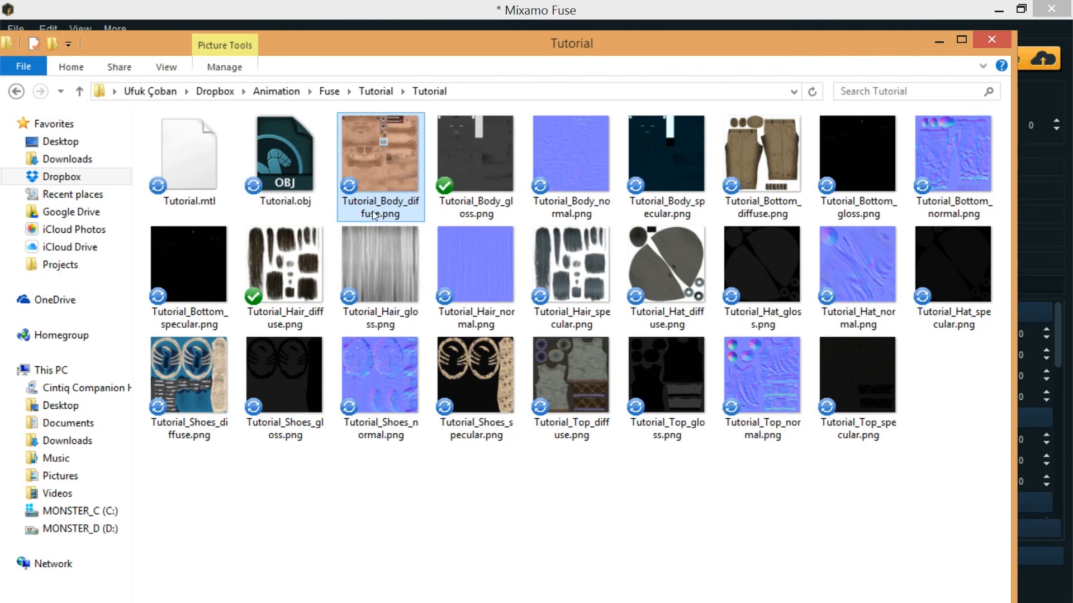
pyautogui.click(492, 175)
pyautogui.click(582, 165)
pyautogui.click(684, 157)
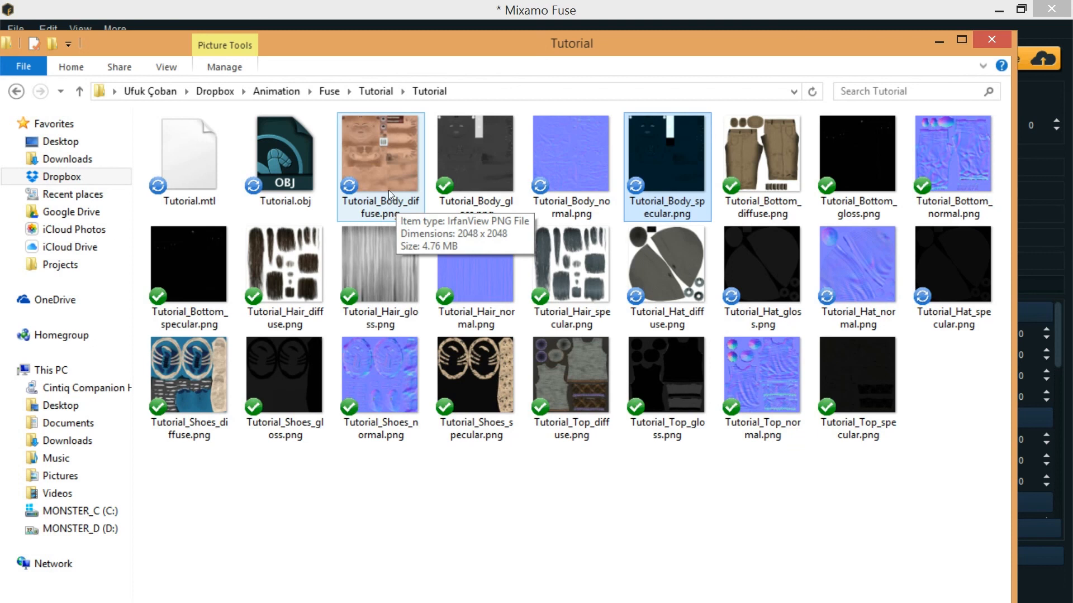
pyautogui.click(783, 205)
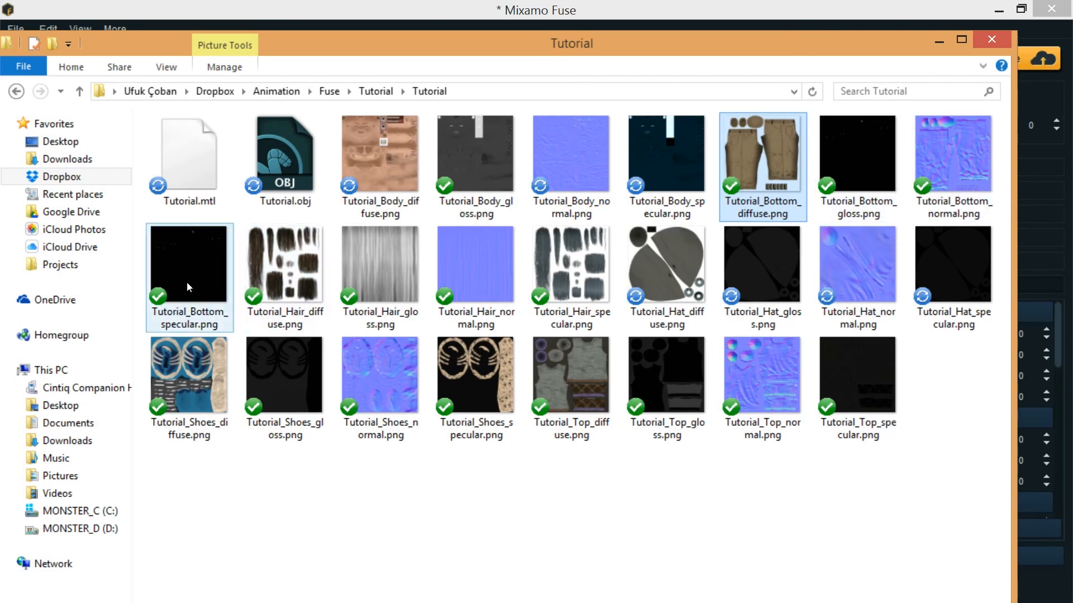
pyautogui.click(300, 296)
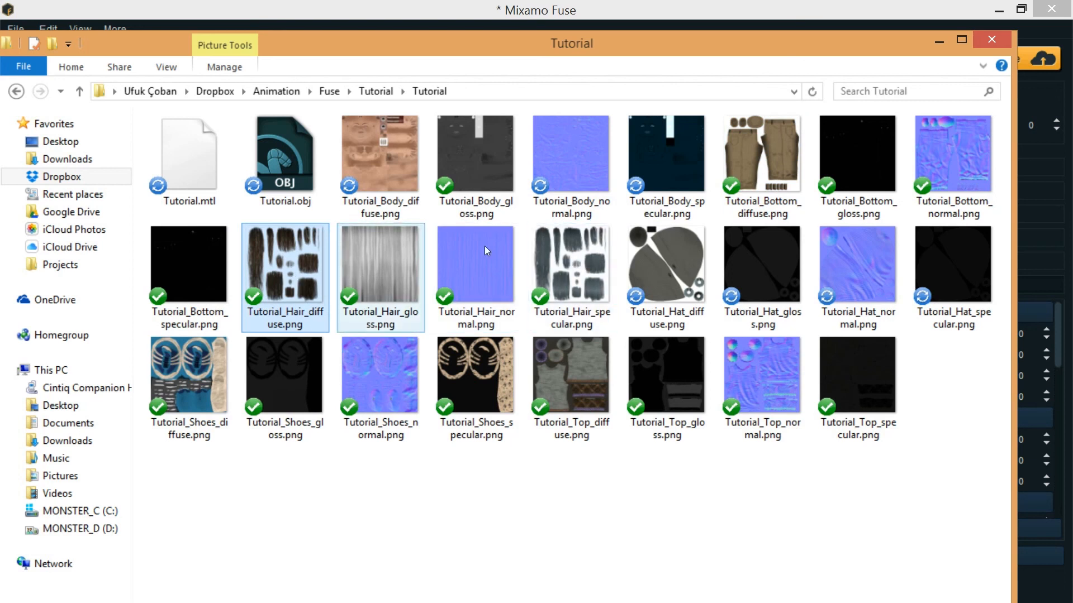
pyautogui.click(677, 258)
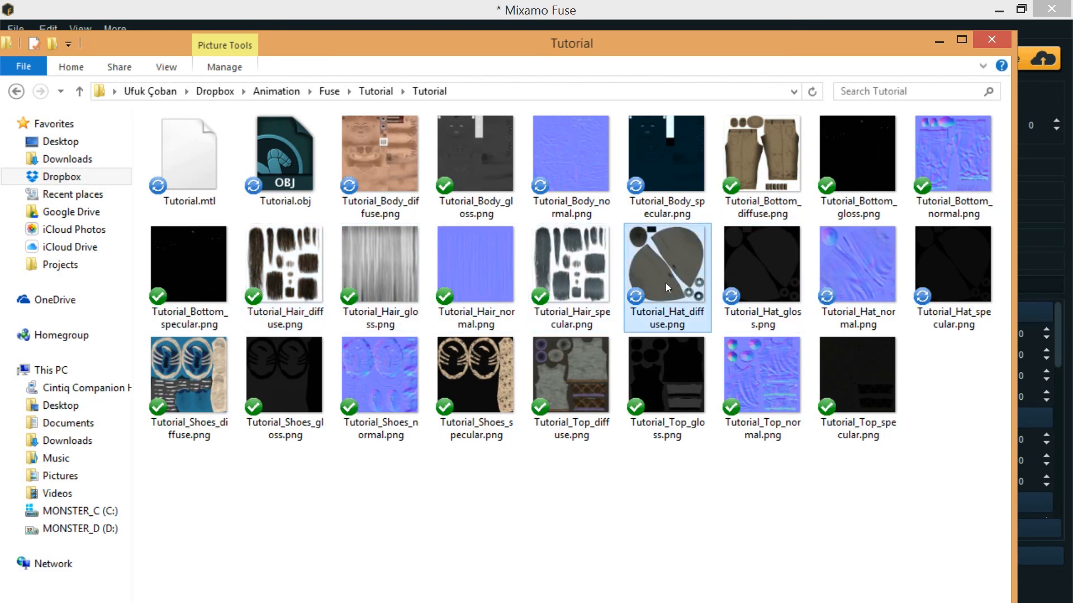
pyautogui.moveTo(177, 490); pyautogui.dragTo(511, 401)
pyautogui.moveTo(582, 484); pyautogui.dragTo(872, 342)
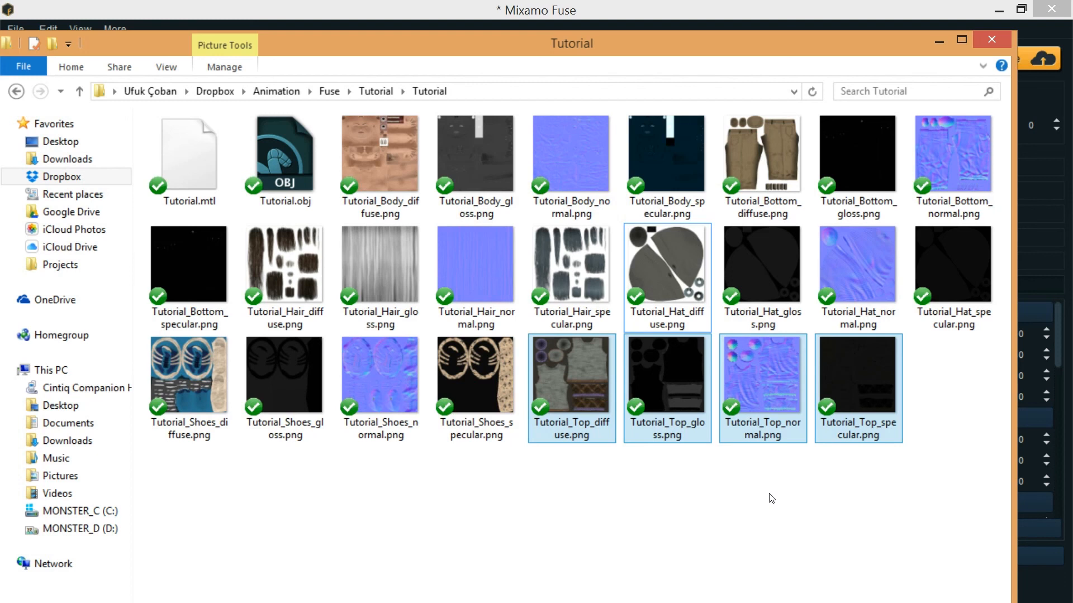
# Go through the body's diffuse, gloss, normal and specular maps one by one
pyautogui.click(367, 172)
pyautogui.keyDown('ctrl'); pyautogui.click(452, 149); pyautogui.keyUp('ctrl')
pyautogui.click(453, 150)
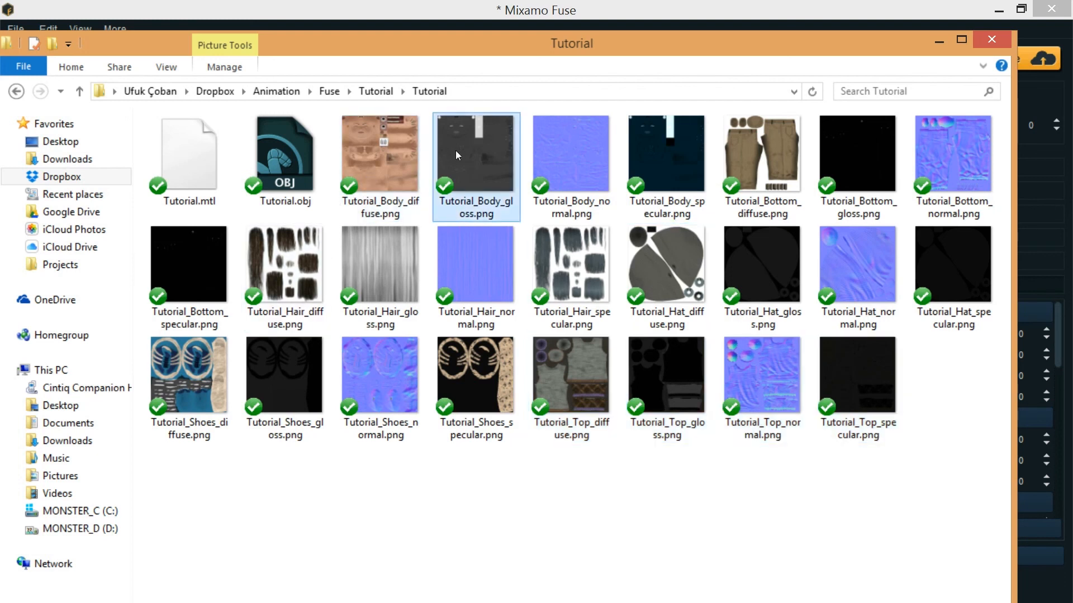
pyautogui.click(585, 149)
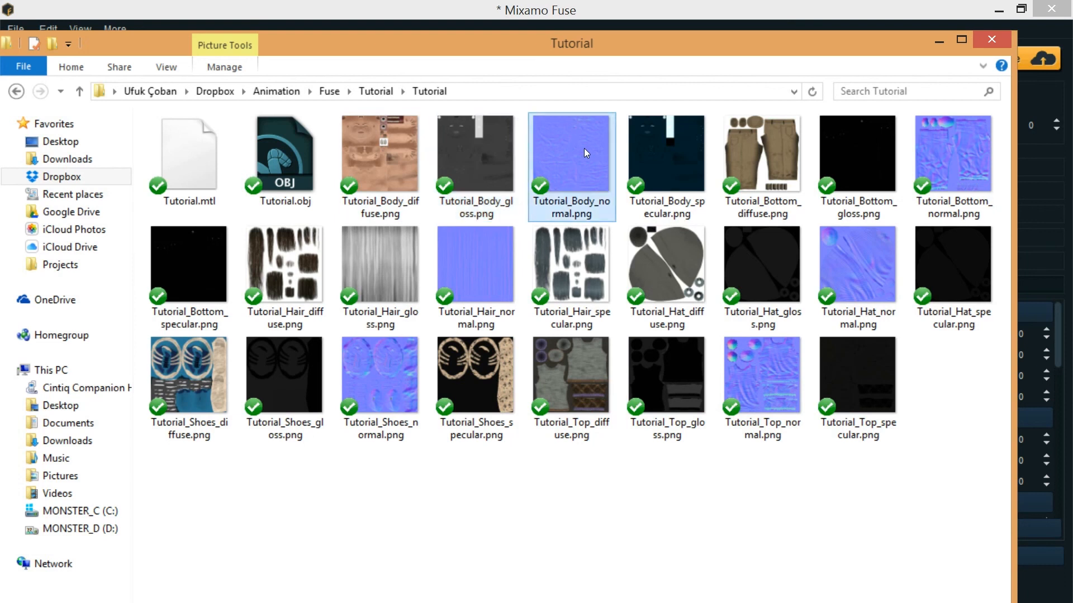
pyautogui.click(655, 155)
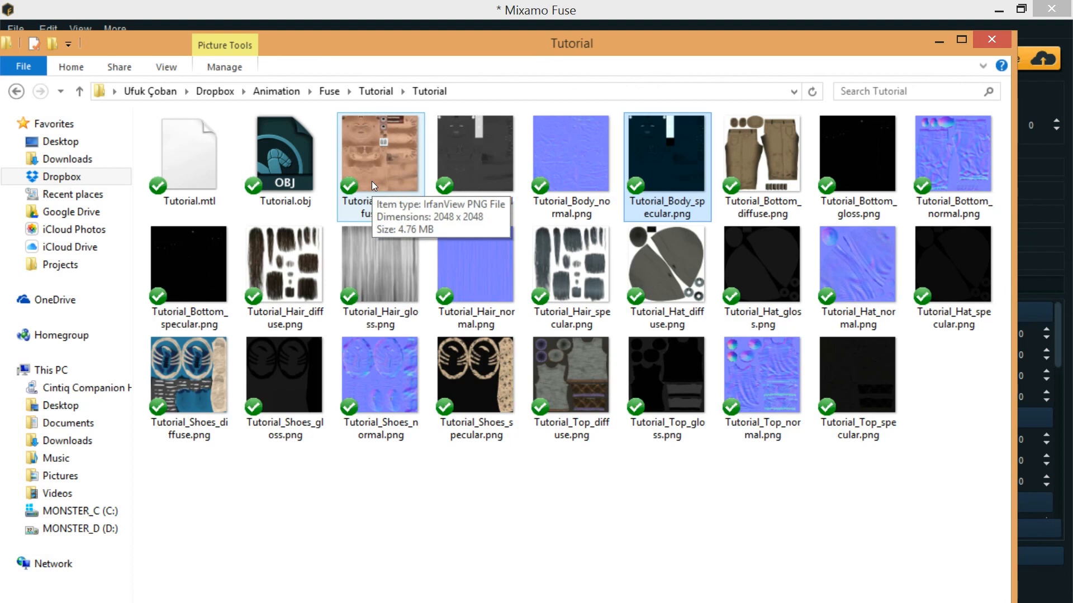
# Return to Mixamo Fuse and save the model as TutorialCharacter.fuse in the Tutorial folder, replacing the existing file
pyautogui.click(937, 43)
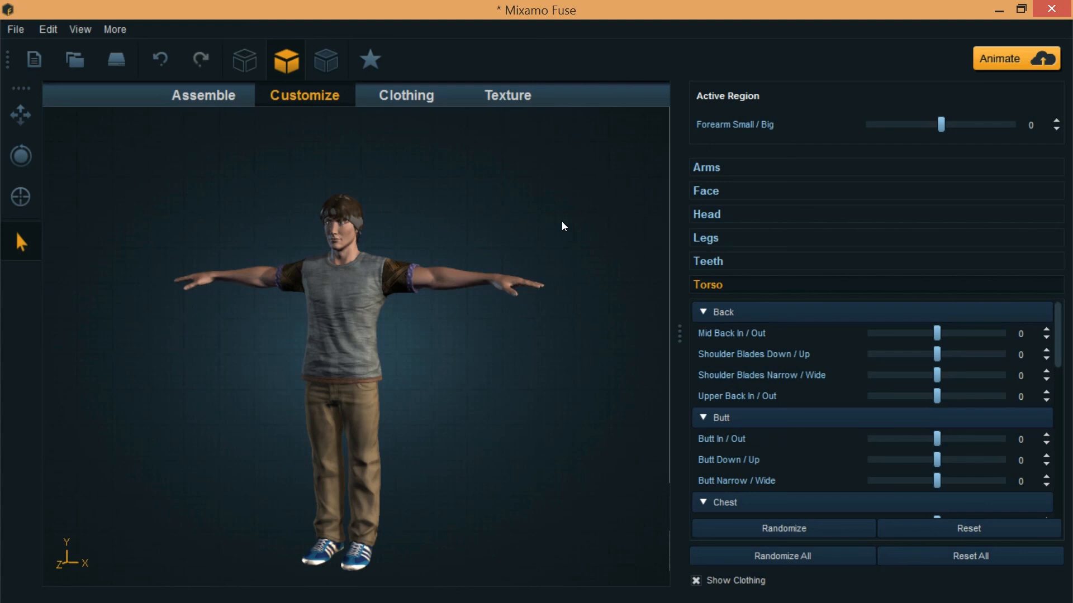
pyautogui.moveTo(486, 390); pyautogui.dragTo(486, 376, button='middle')
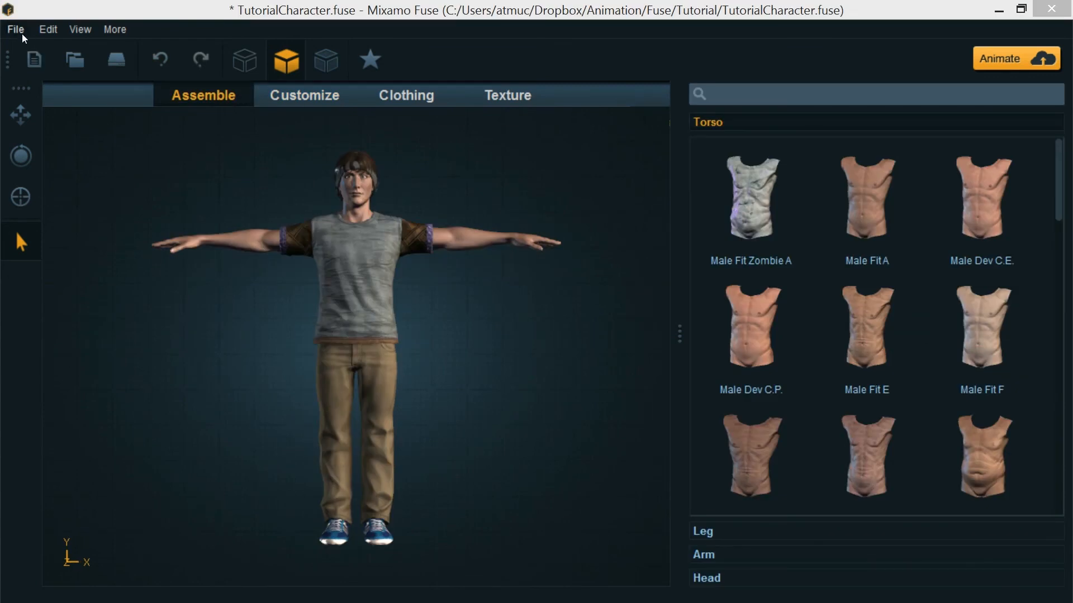
pyautogui.click(21, 32)
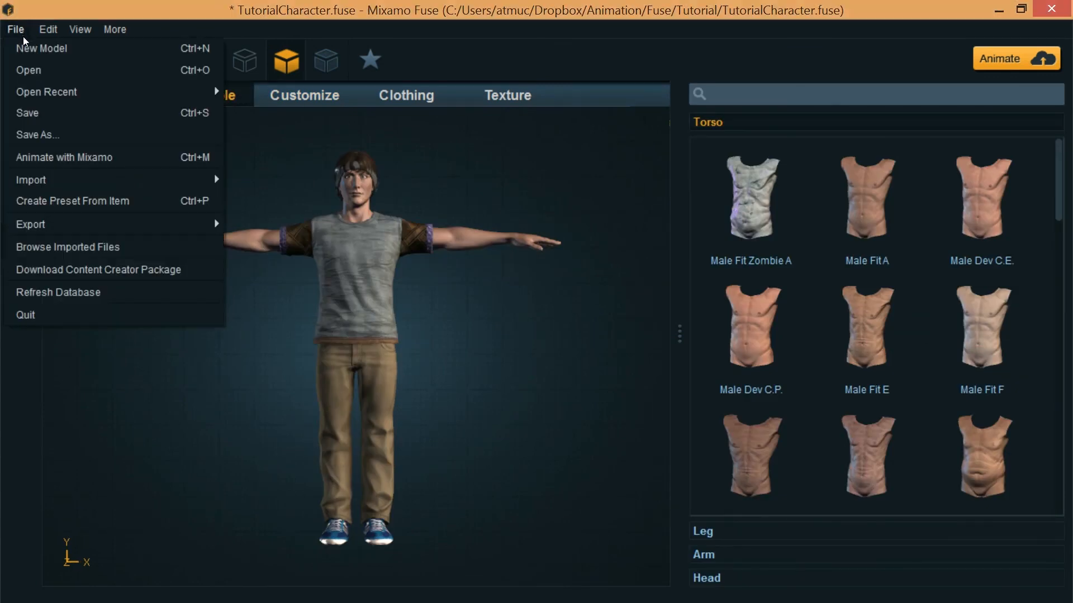
pyautogui.click(59, 134)
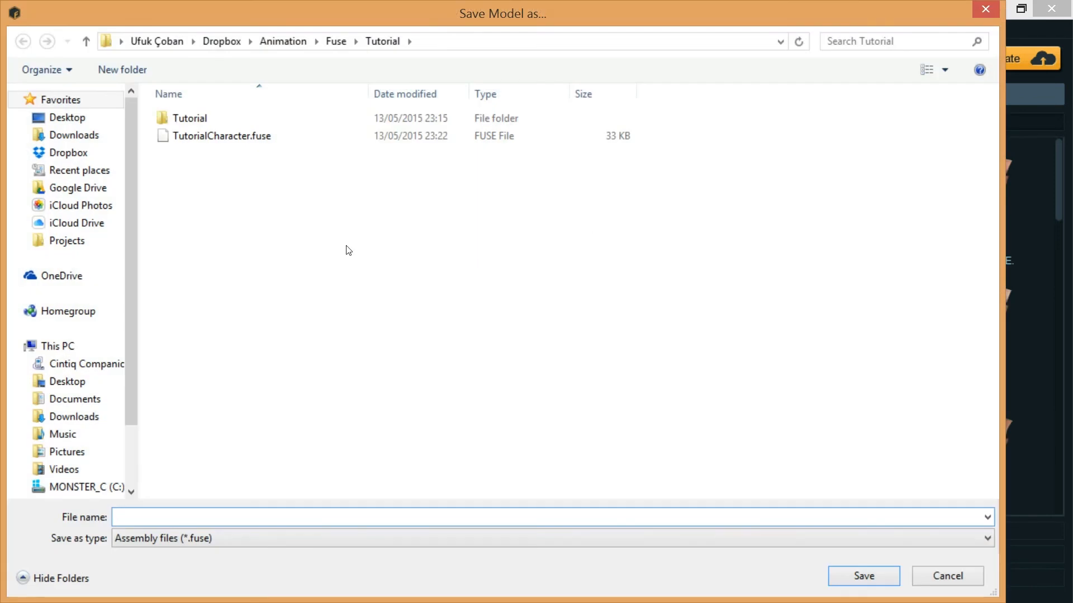
pyautogui.click(216, 140)
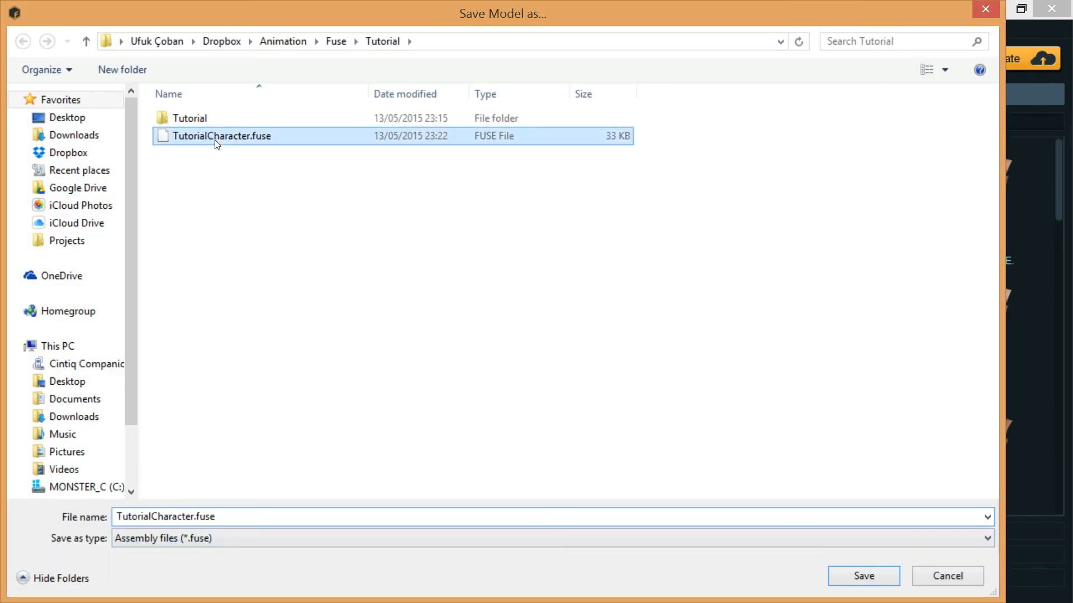
pyautogui.click(873, 581)
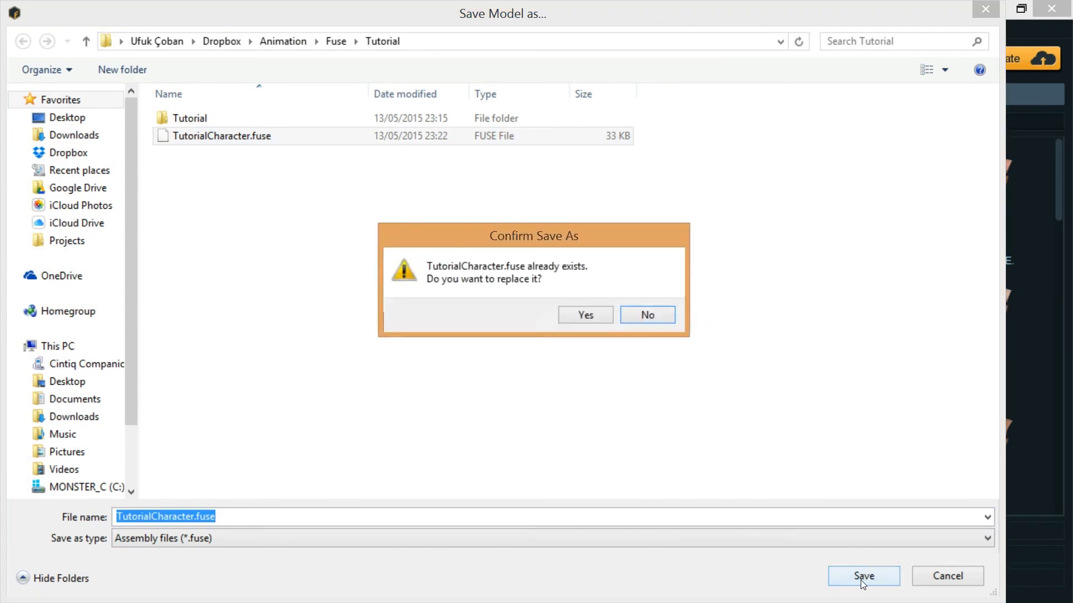
pyautogui.click(572, 317)
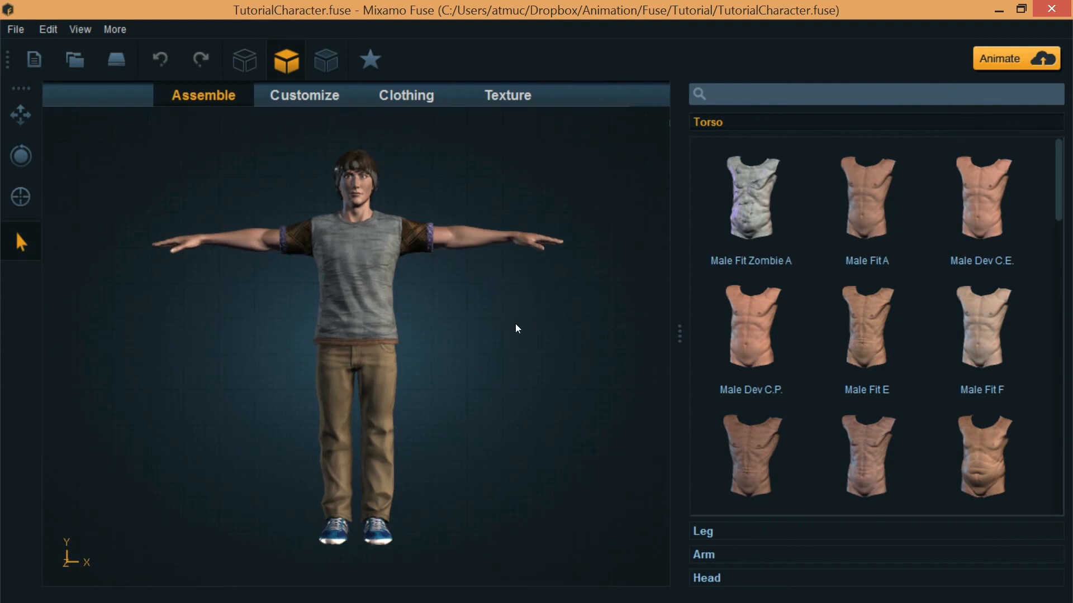
pyautogui.moveTo(517, 328); pyautogui.dragTo(461, 331)
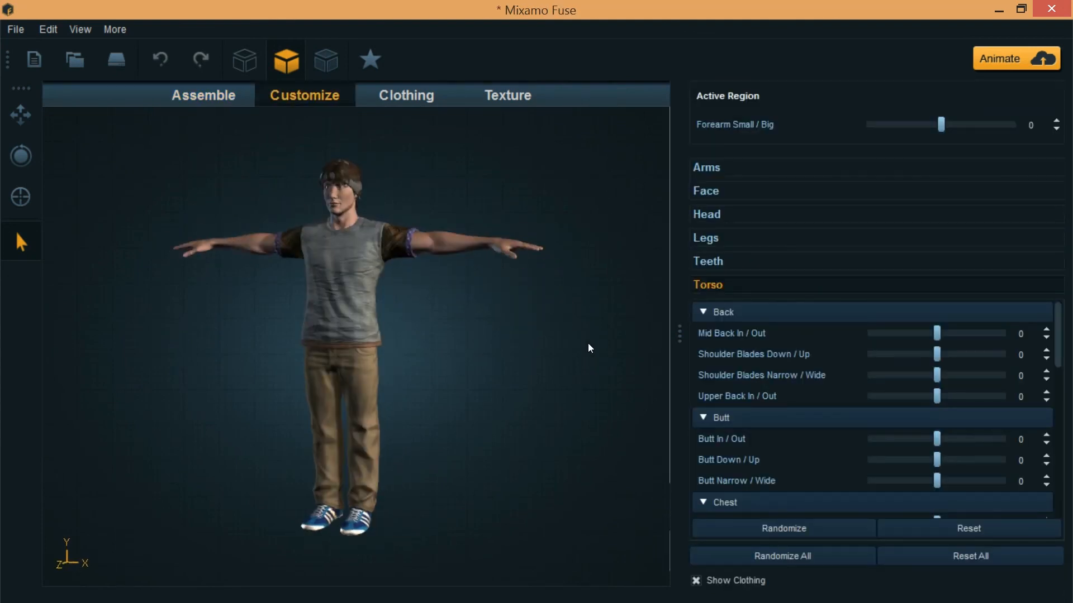